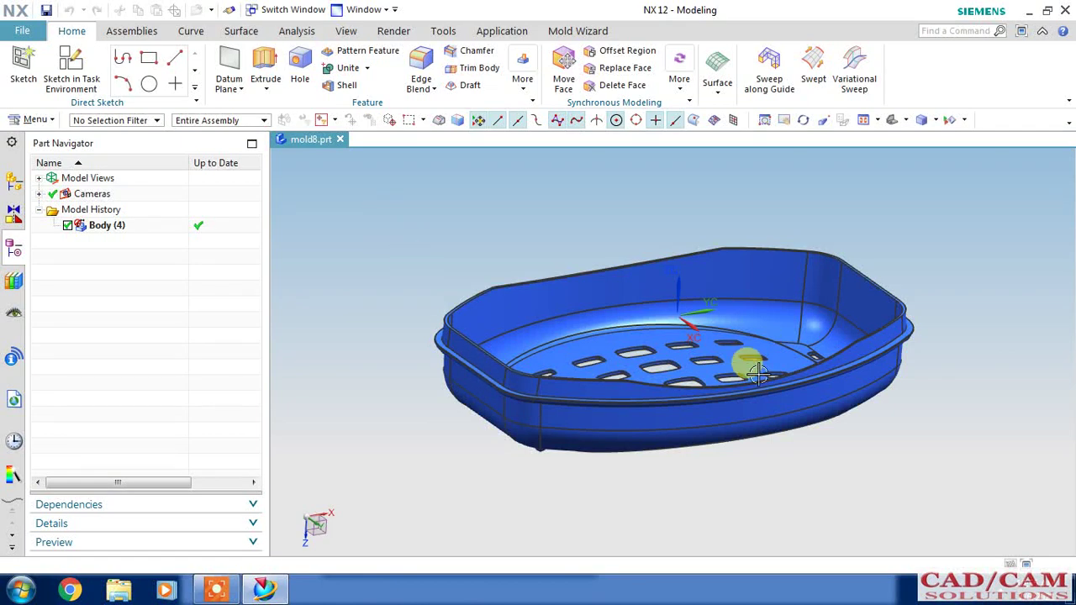
- Turn the view and pick the work coordinate system at the model origin
click(740, 360)
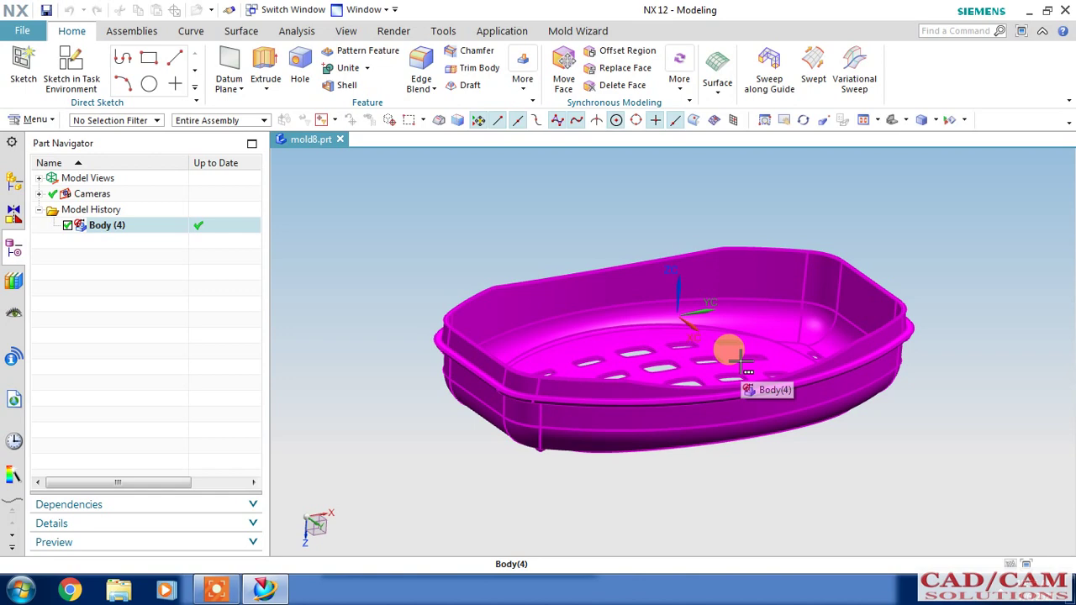
click(583, 227)
middle_drag(571, 228, 565, 238)
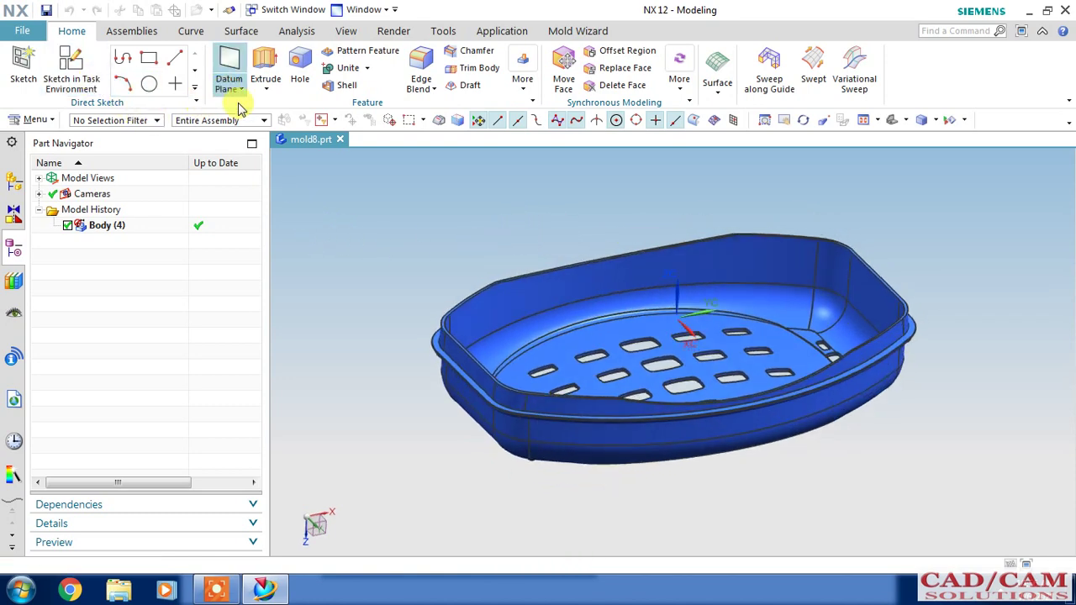
click(679, 294)
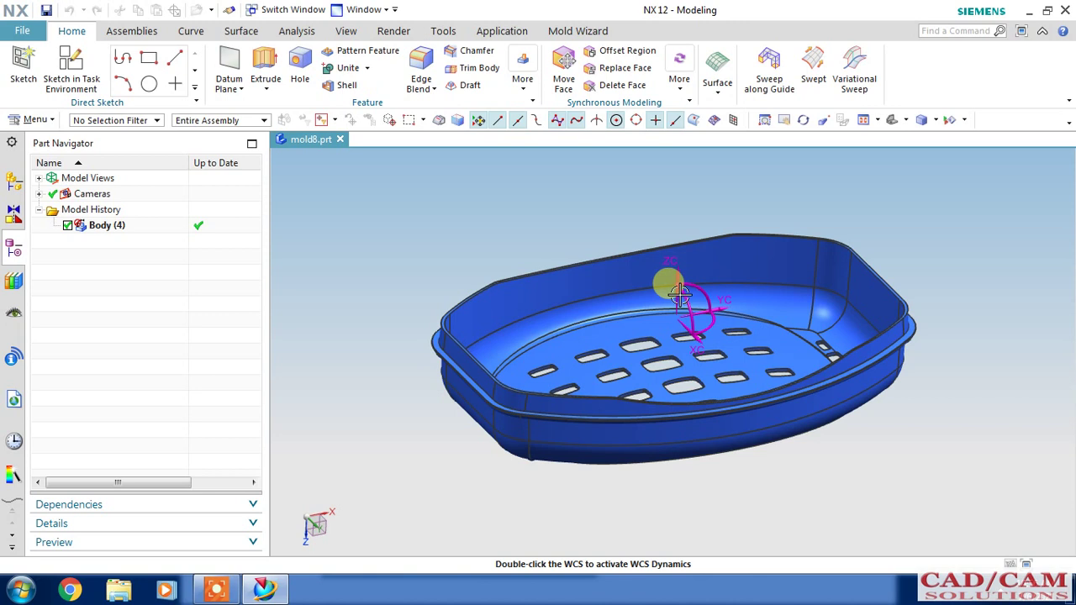
- Create a Dynamic datum coordinate system referenced to the WCS at the origin
click(239, 93)
click(252, 145)
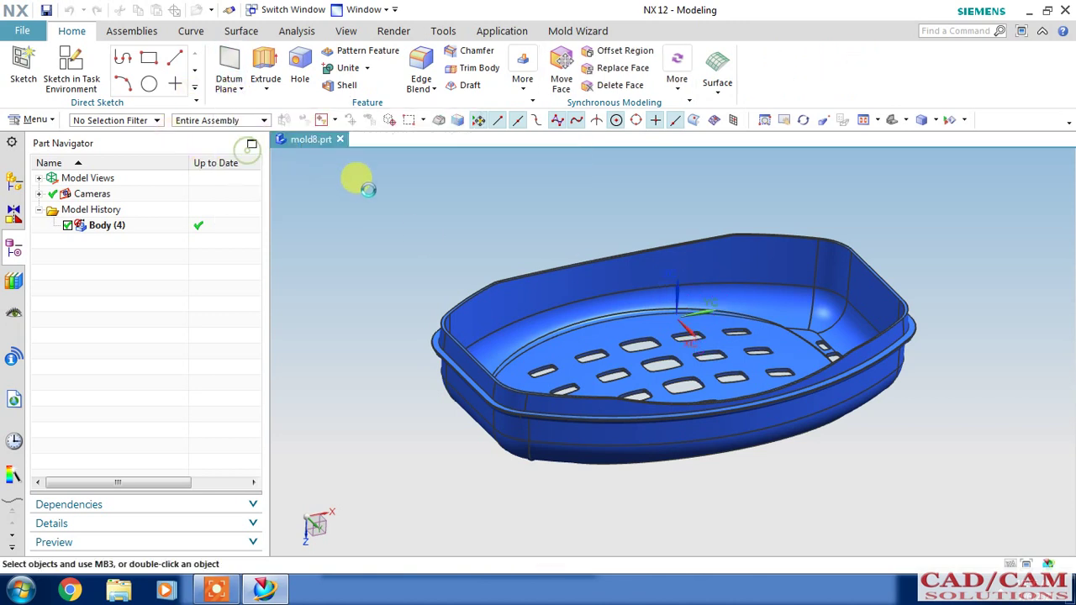
middle_drag(447, 277, 434, 243)
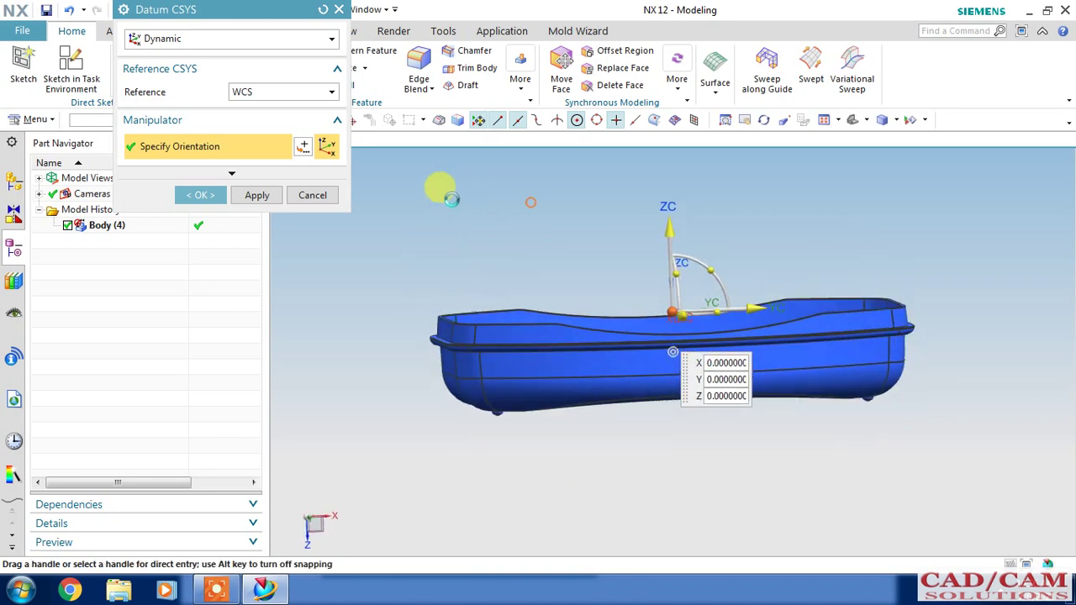
scroll(614, 304, up, 3)
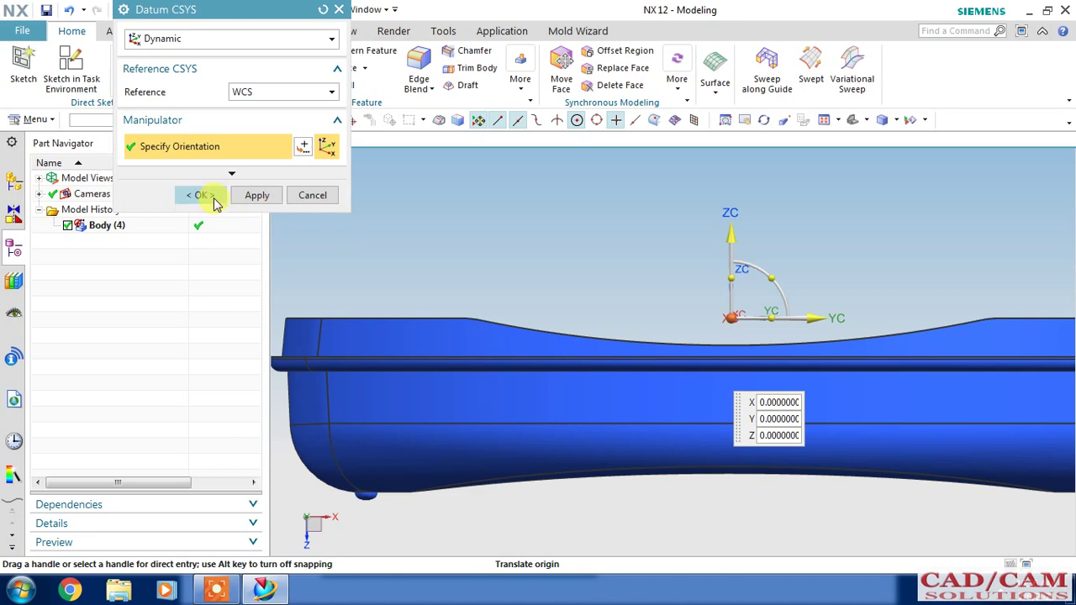
click(210, 196)
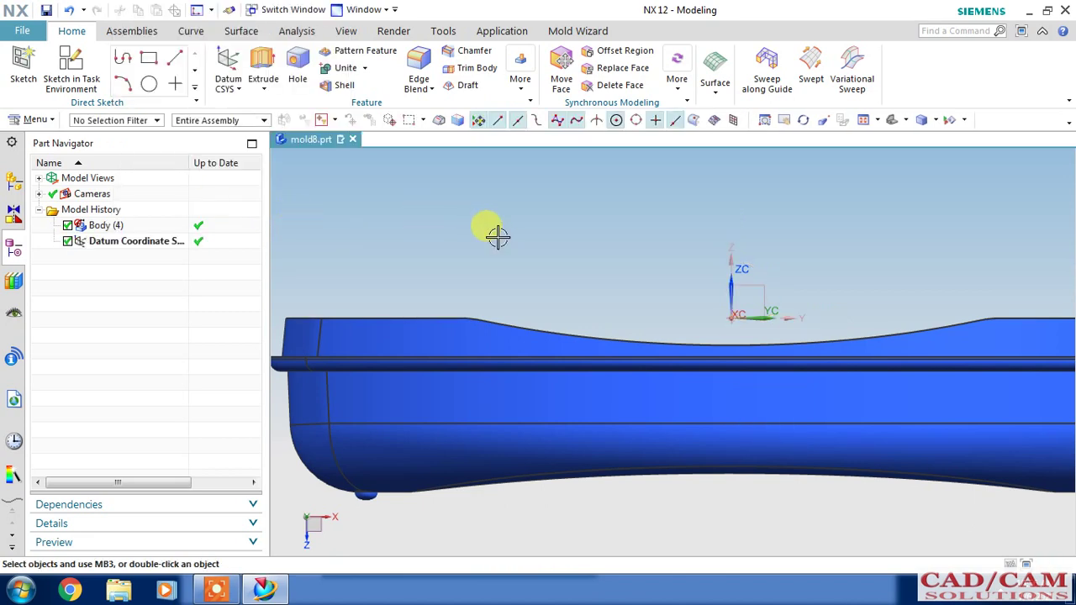
middle_drag(497, 236, 504, 248)
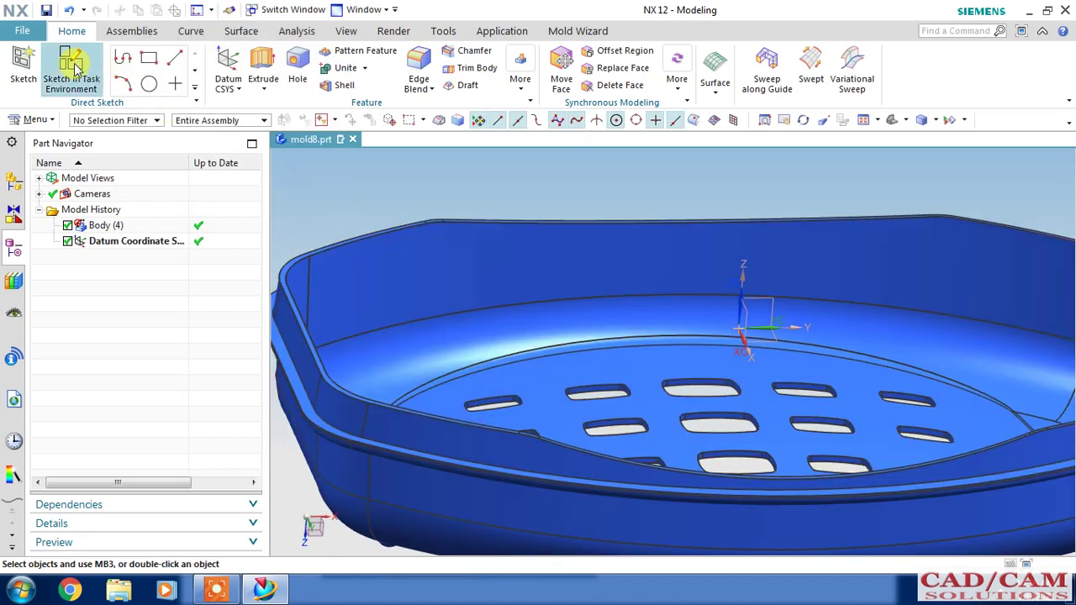
click(238, 89)
click(249, 108)
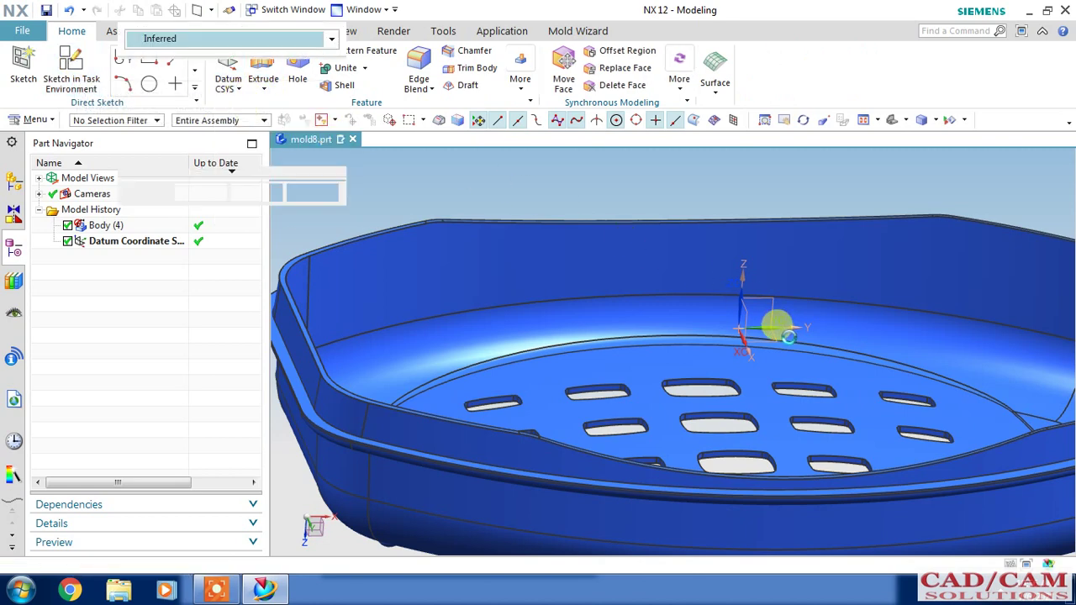
click(772, 344)
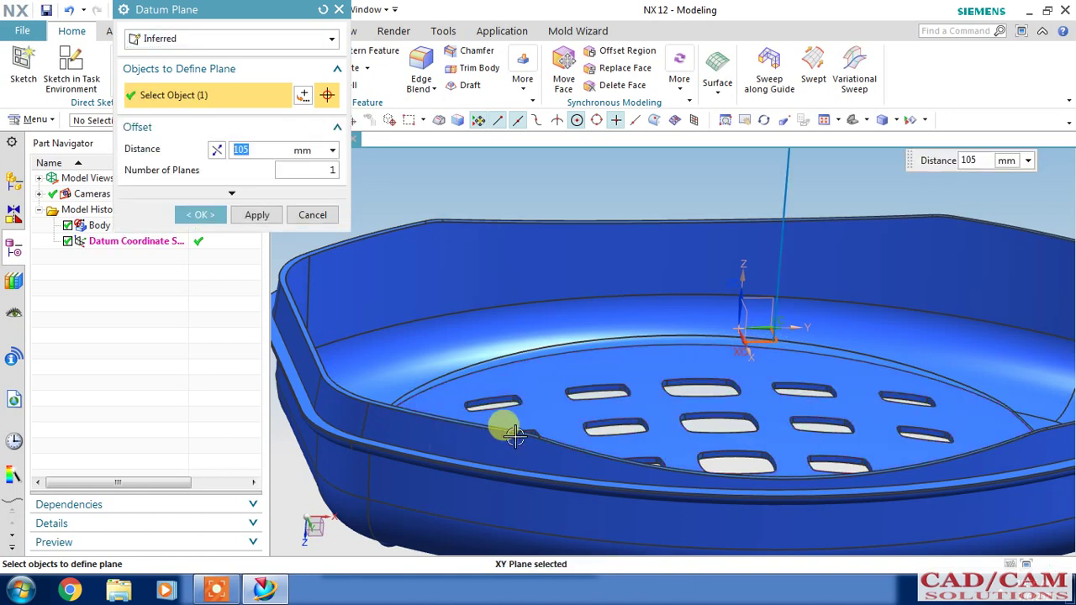
mouse_move(512, 415)
middle_down()
mouse_move(525, 379)
mouse_move(513, 377)
middle_up()
scroll(295, 281, down, 3)
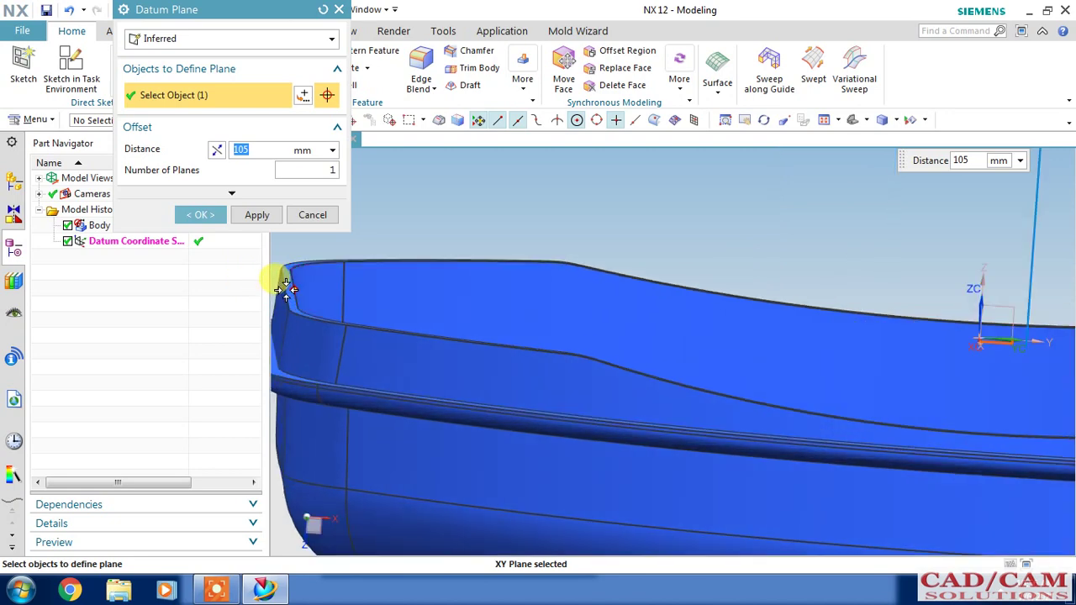
click(285, 289)
scroll(476, 288, up, 3)
scroll(668, 319, up, 1)
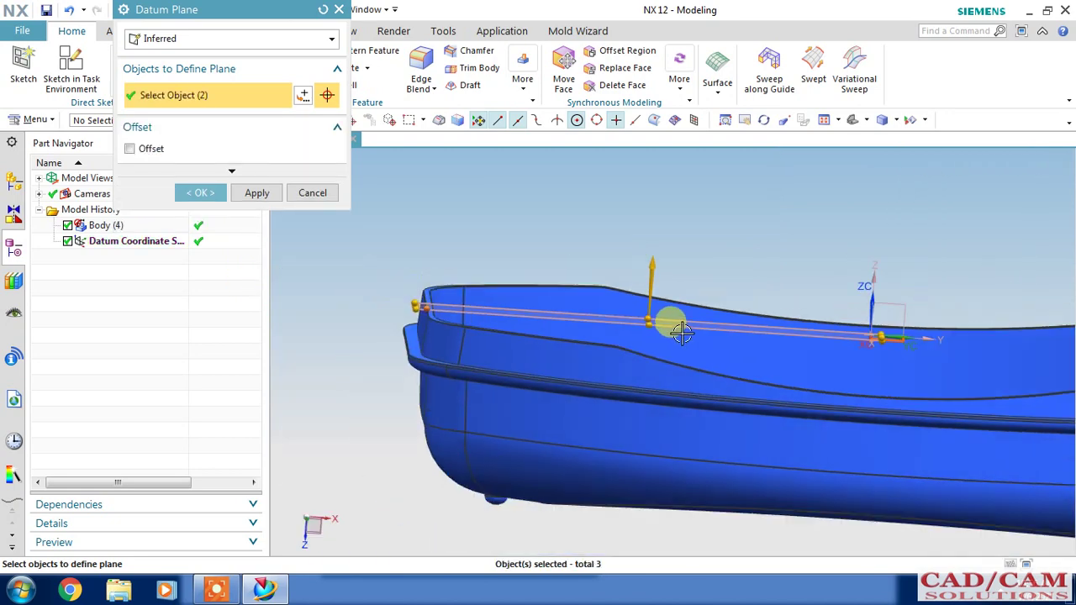
middle_drag(668, 320, 693, 307)
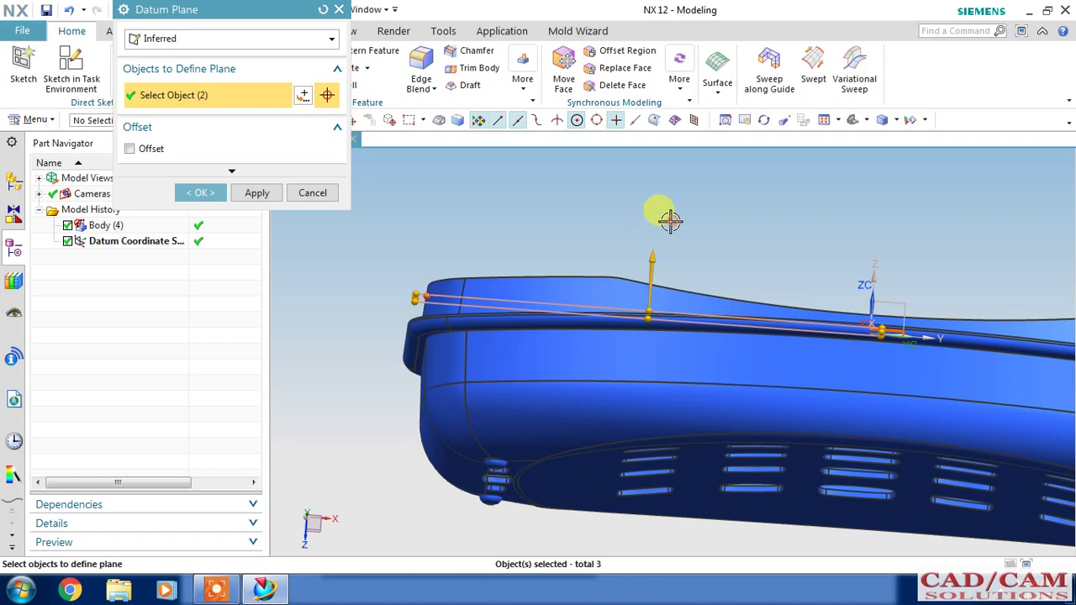
key(F8)
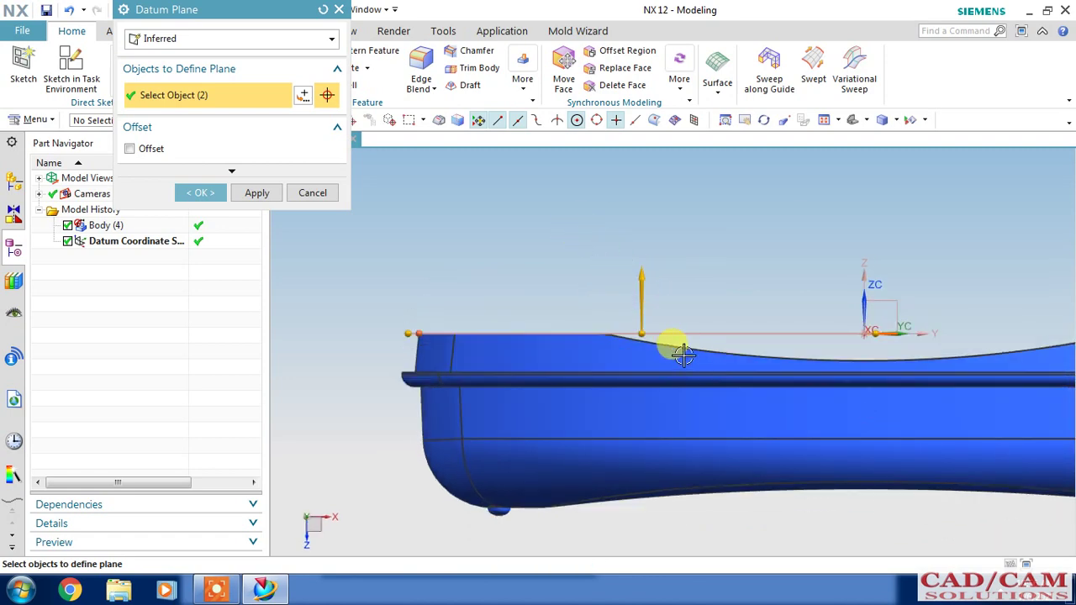
scroll(920, 348, down, 1)
scroll(920, 348, down, 1)
scroll(530, 308, up, 1)
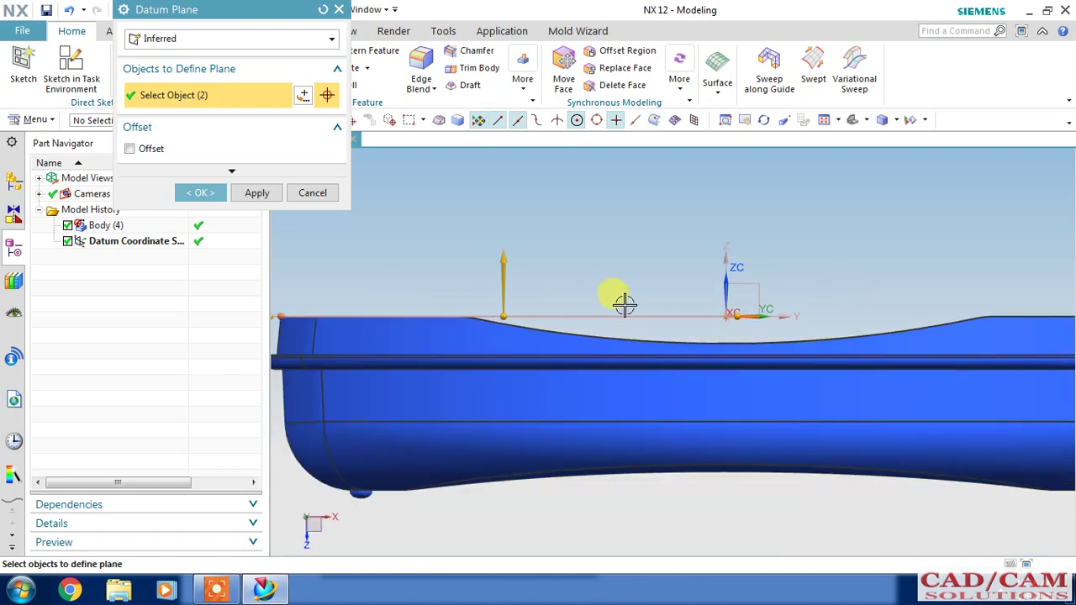
click(310, 193)
middle_drag(533, 216, 566, 237)
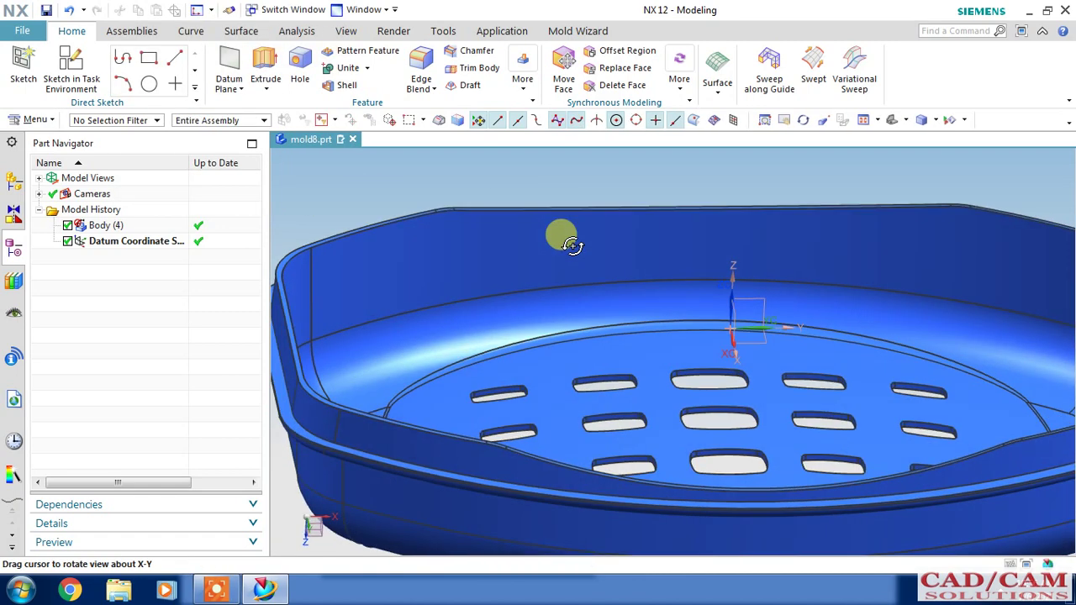
- Start a new sketch placed on the XY datum plane
click(84, 87)
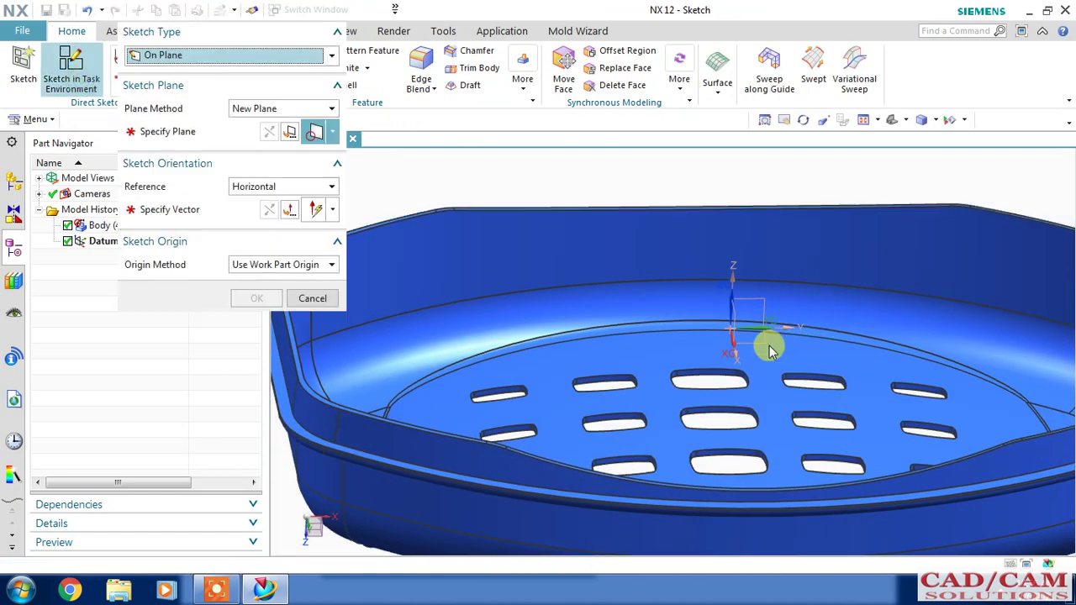
click(766, 341)
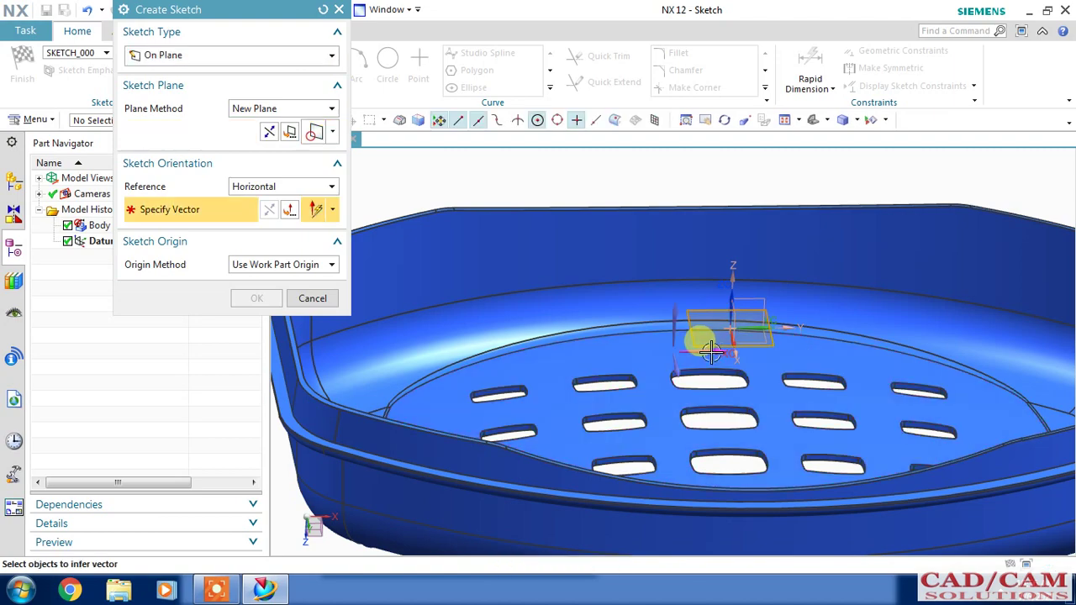
click(258, 298)
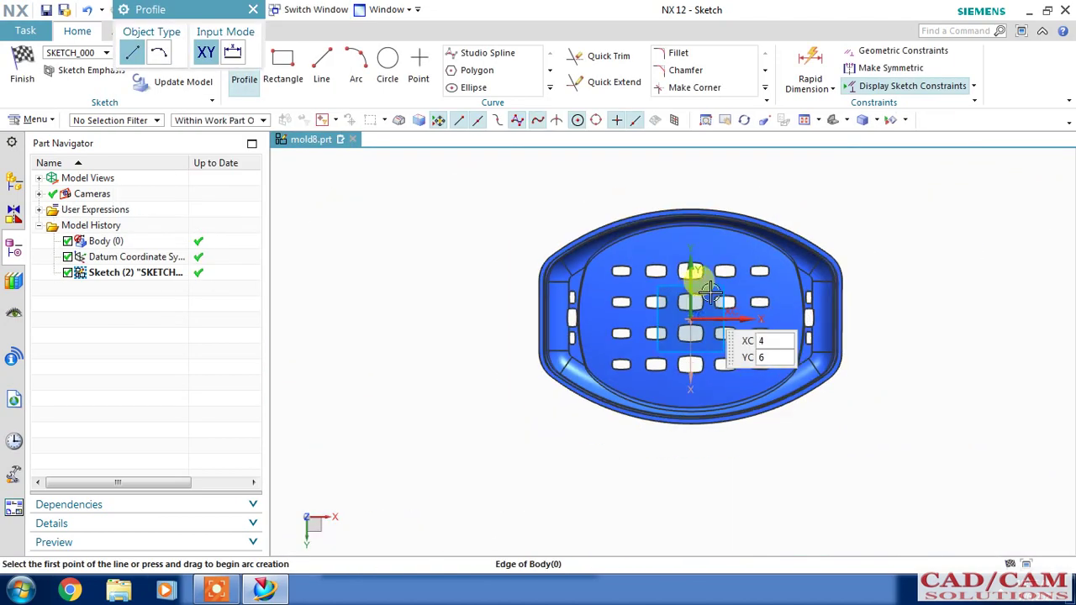
scroll(793, 179, up, 1)
- Draw a from-centre rectangle at the sketch origin, 164 wide and 116 high
click(286, 67)
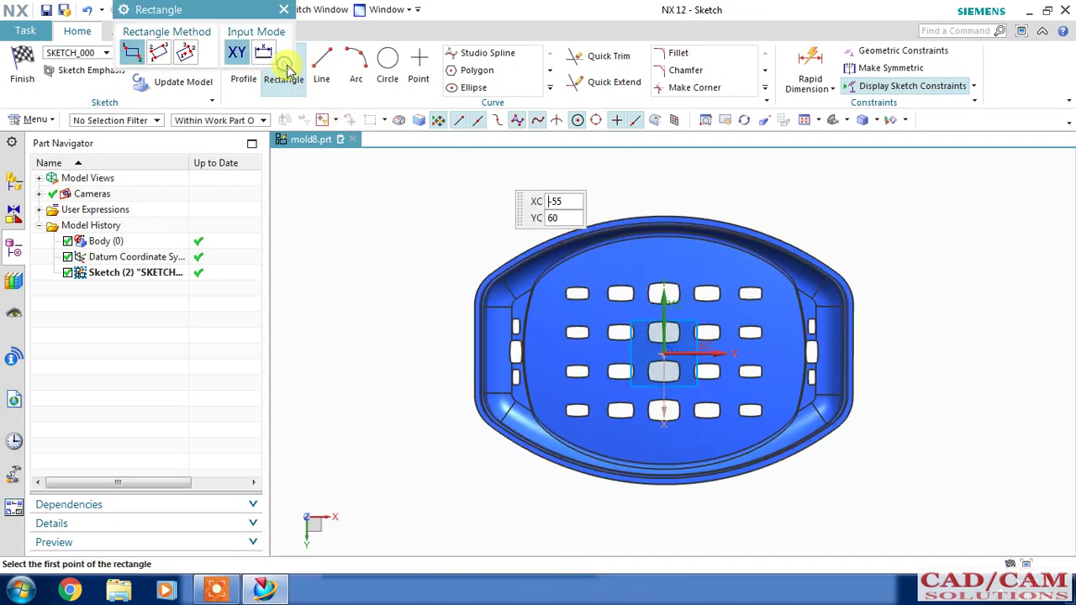
click(186, 53)
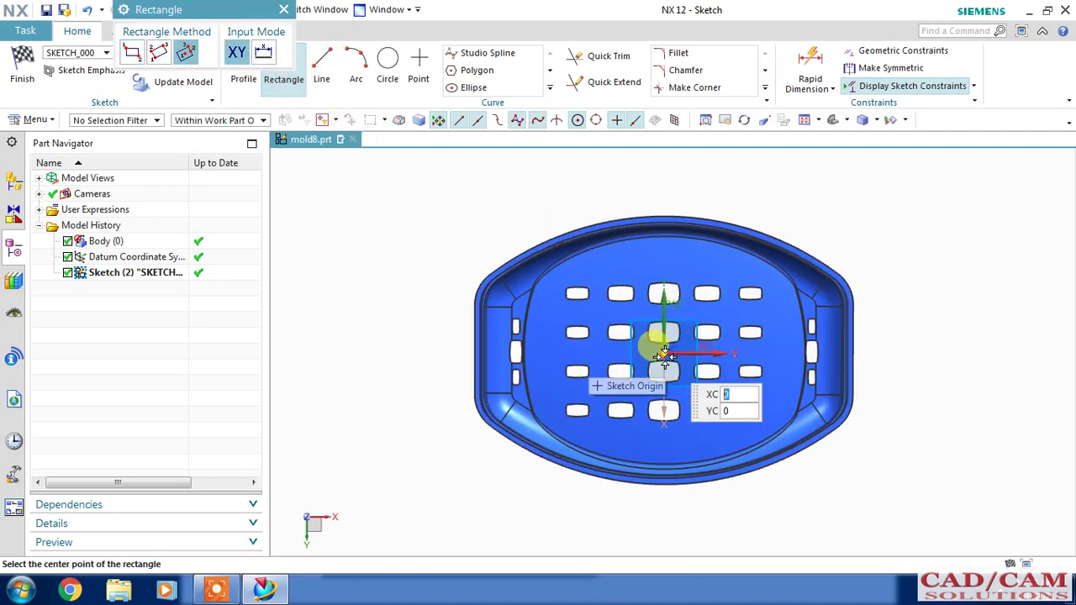
click(664, 353)
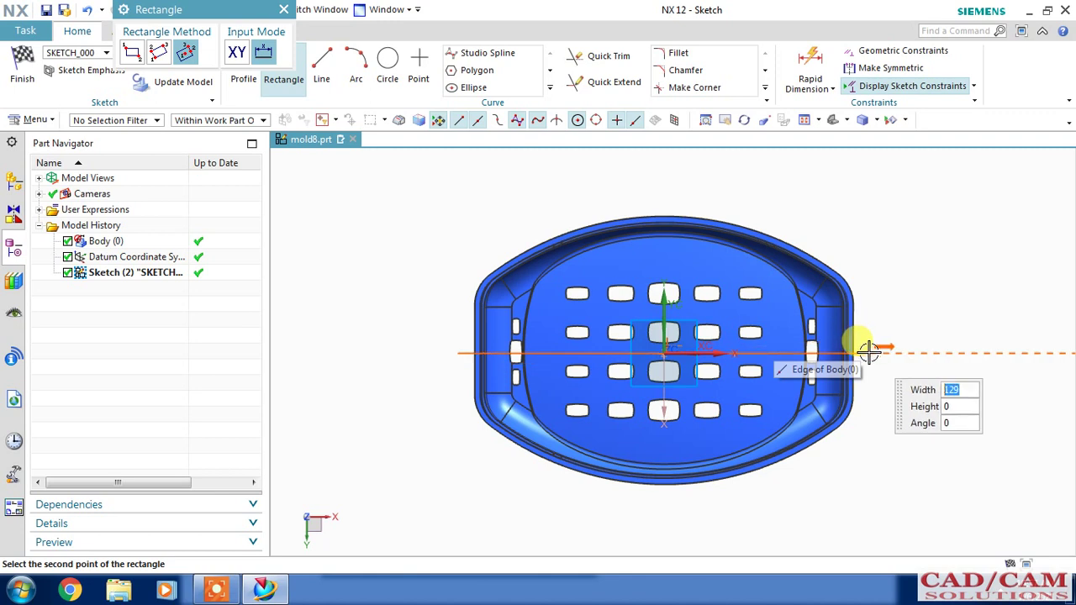
click(924, 350)
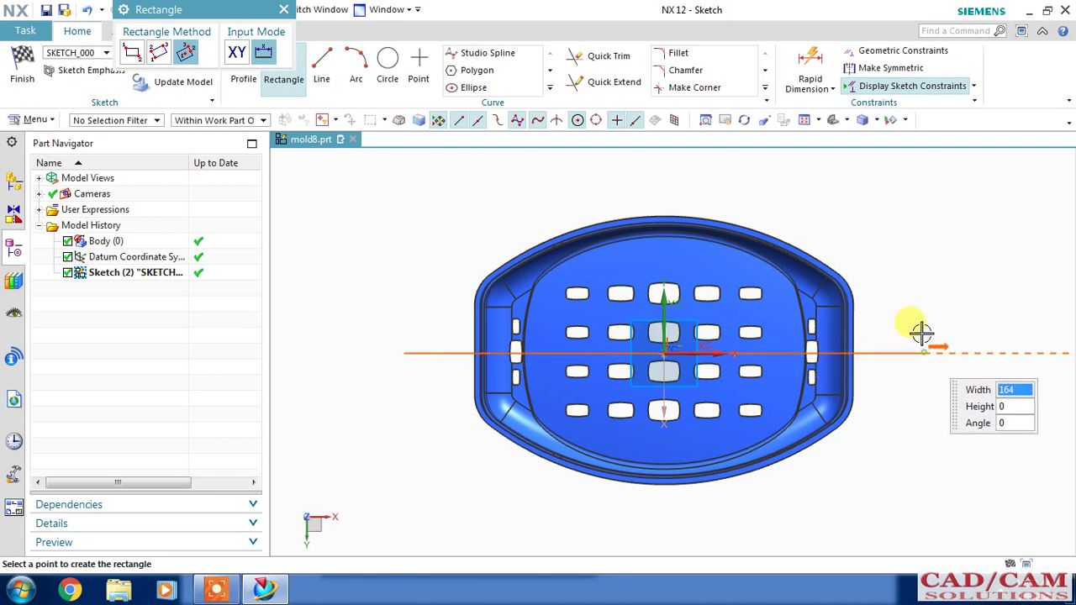
click(879, 169)
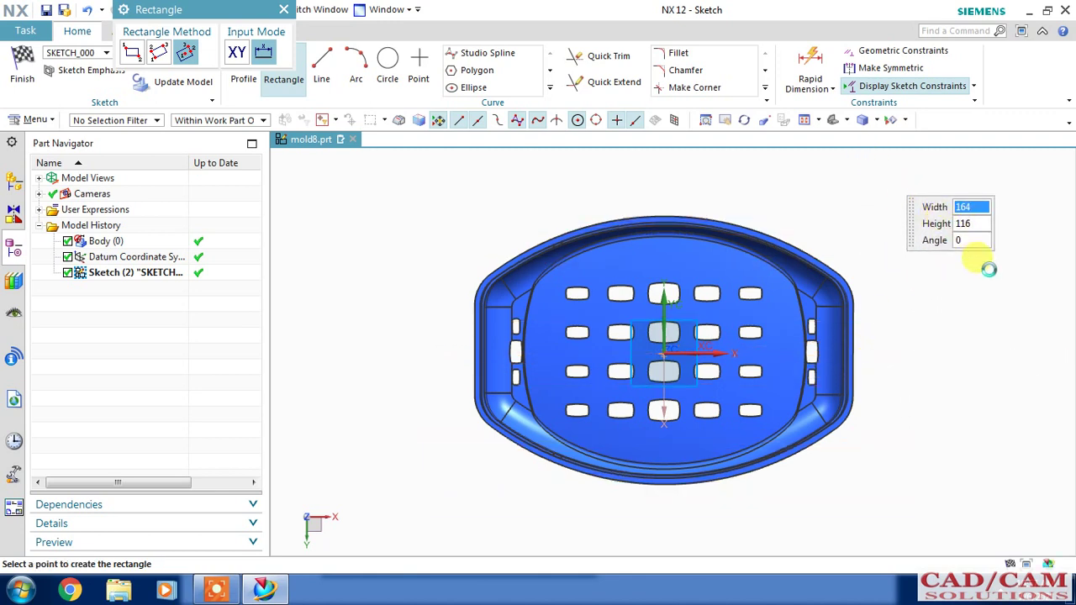
key(Escape)
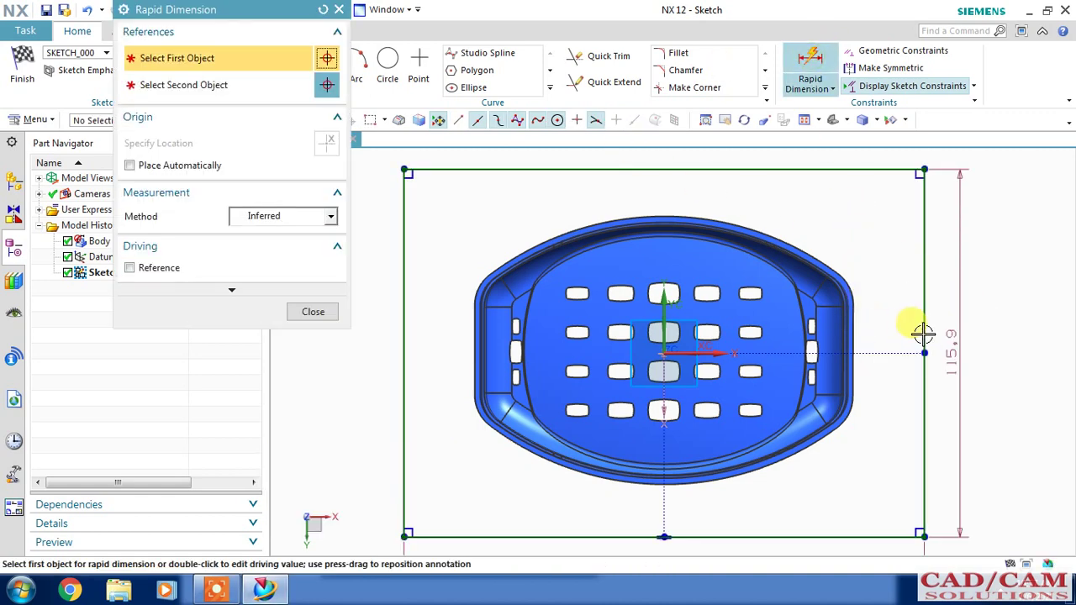
- Dimension the tray's right edge to the rectangle's right side as 25, then pick the top line and tray edge
click(870, 352)
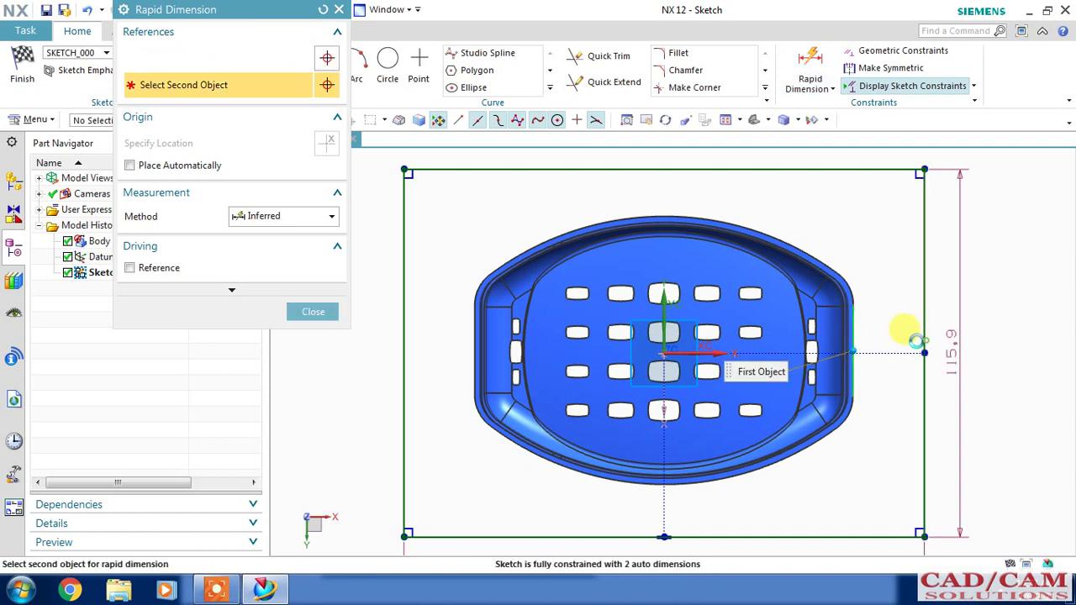
click(922, 336)
click(864, 332)
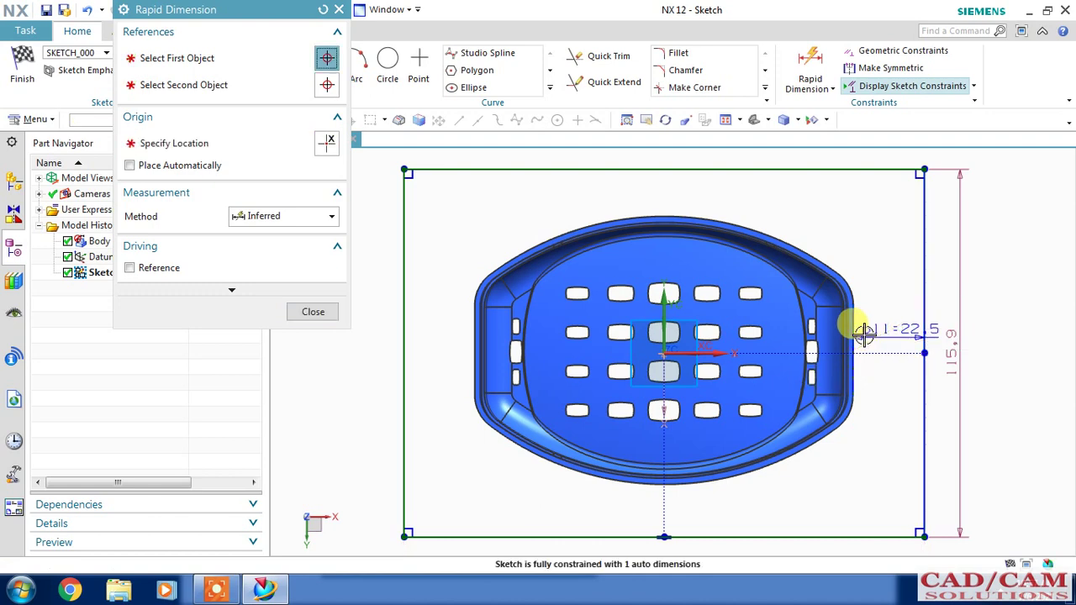
text(25)
key(Return)
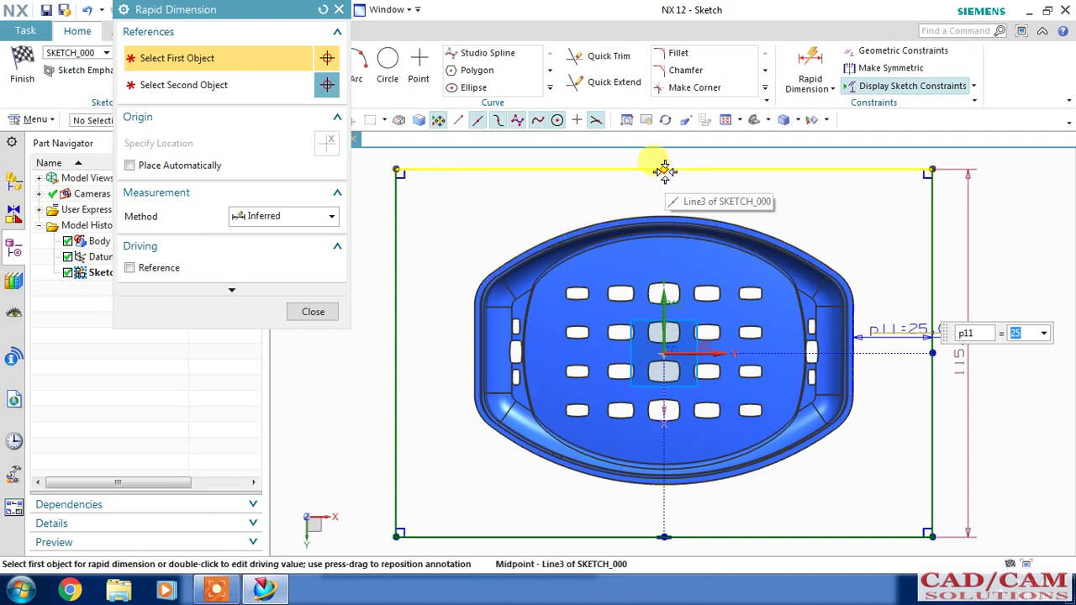
click(664, 171)
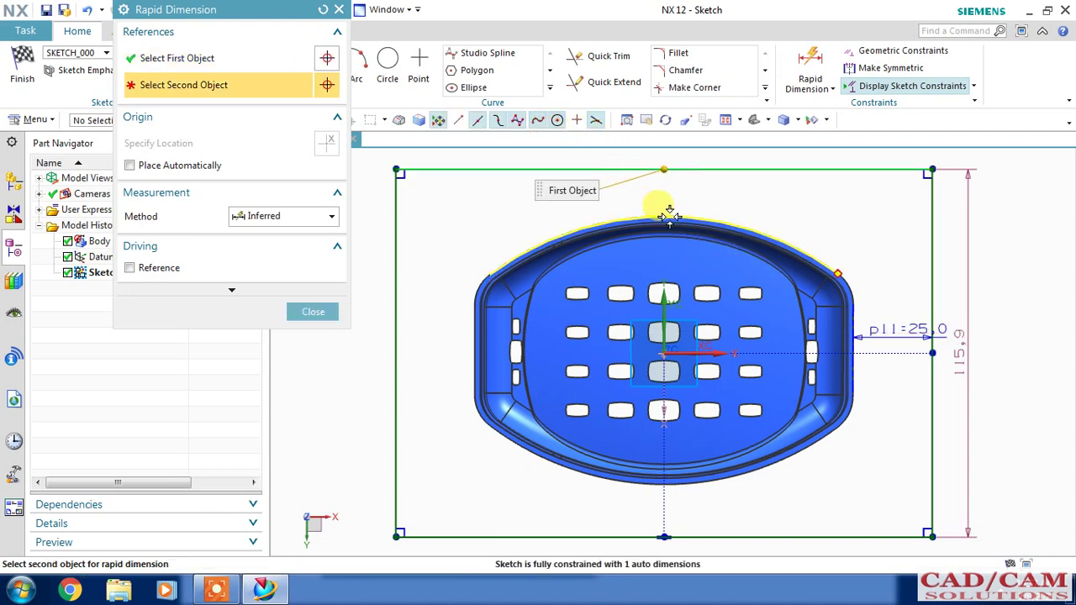
click(665, 217)
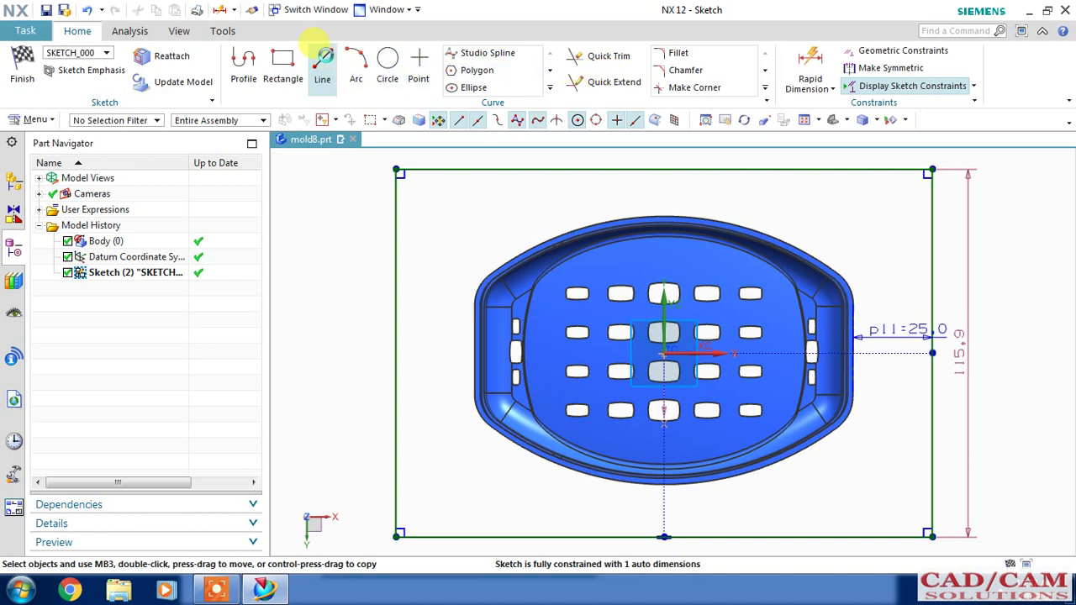
- Try starting a line on the dish's top edge twice and abandon both attempts
click(321, 49)
click(660, 203)
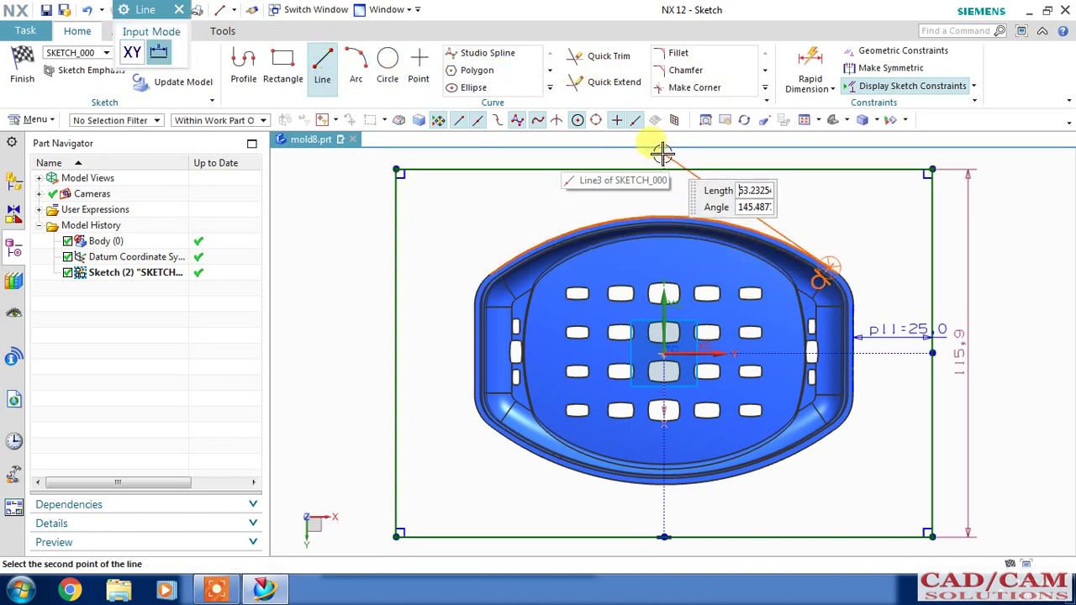
click(335, 65)
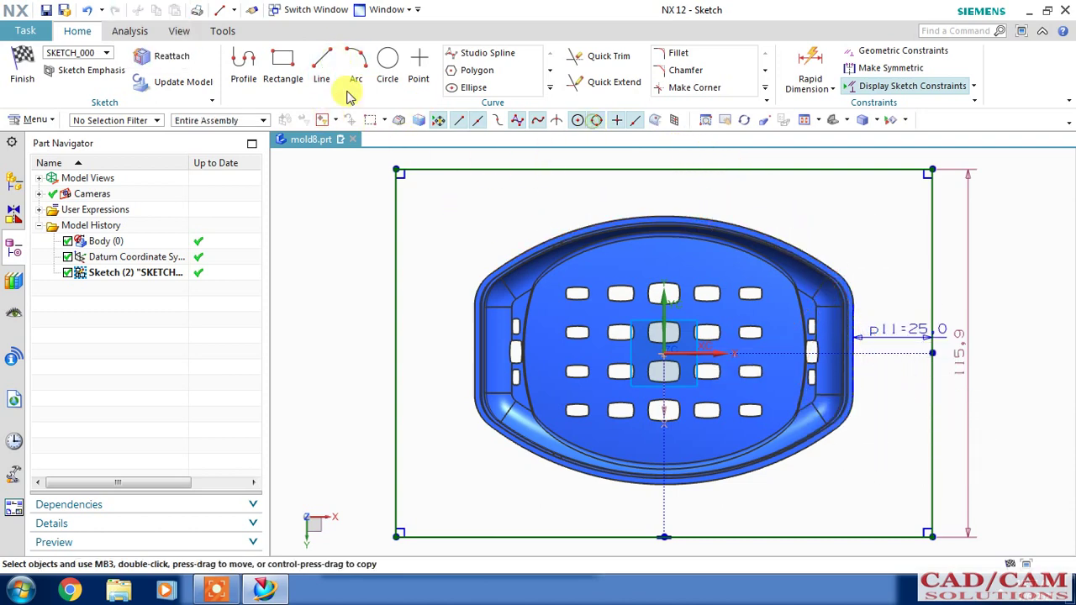
click(316, 69)
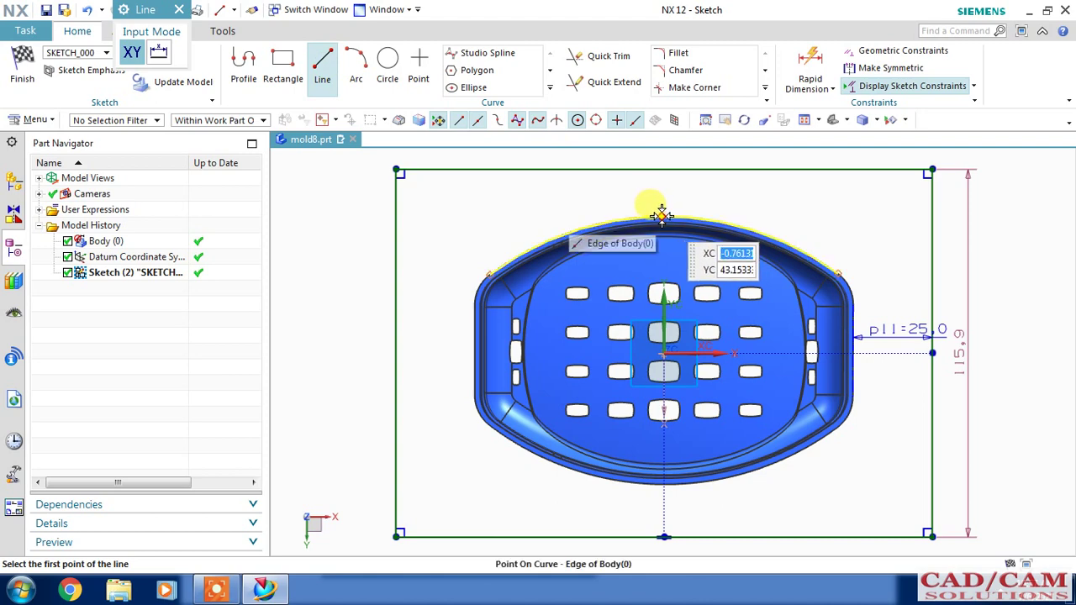
click(661, 216)
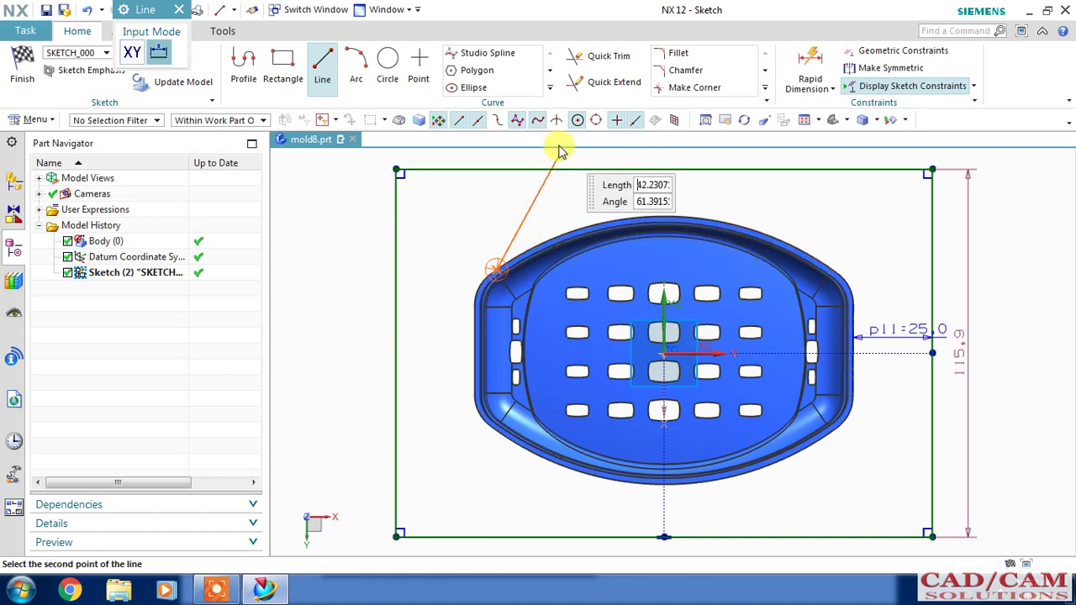
click(333, 72)
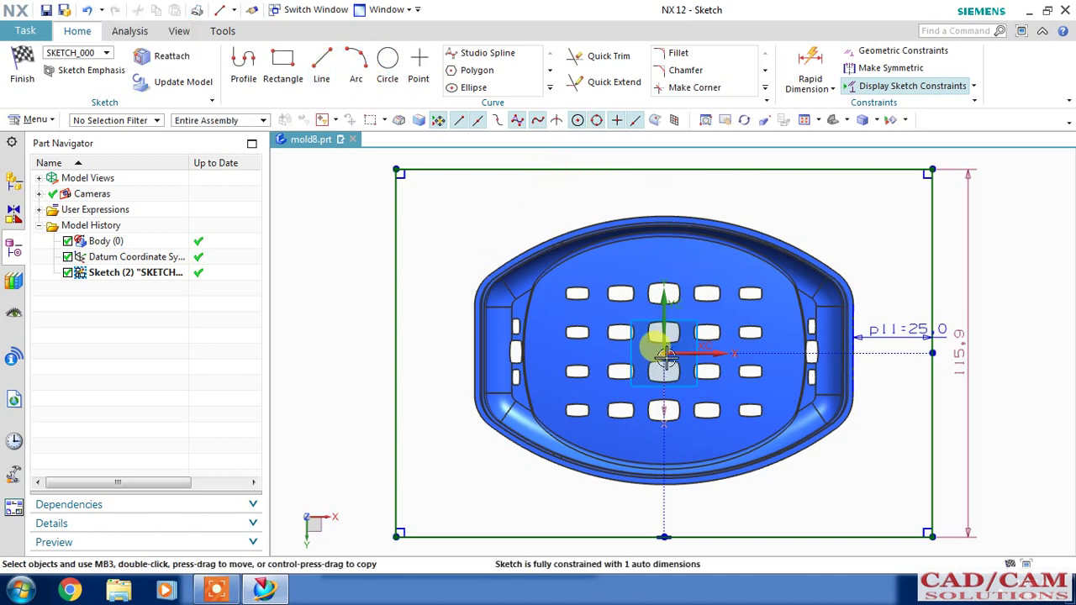
- Draw a 62-long vertical line rising from the sketch origin
click(323, 67)
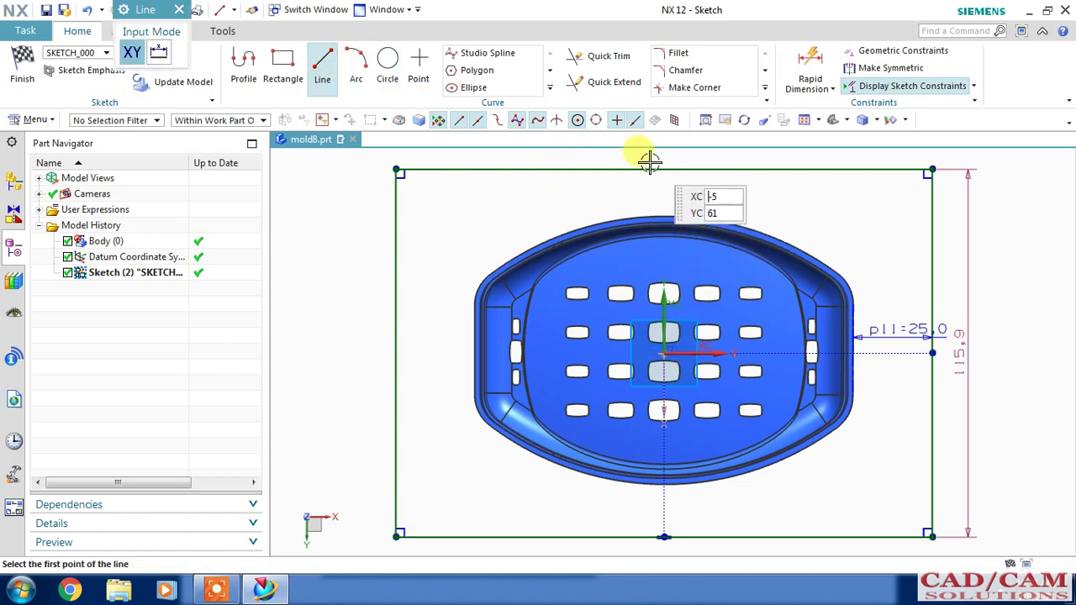
click(664, 349)
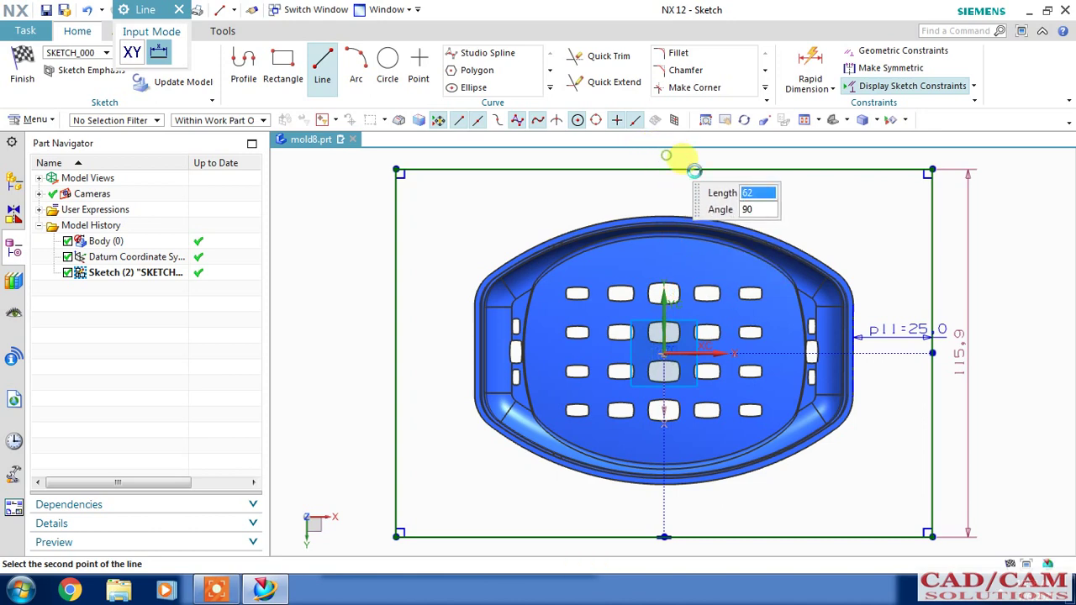
click(695, 171)
key(Escape)
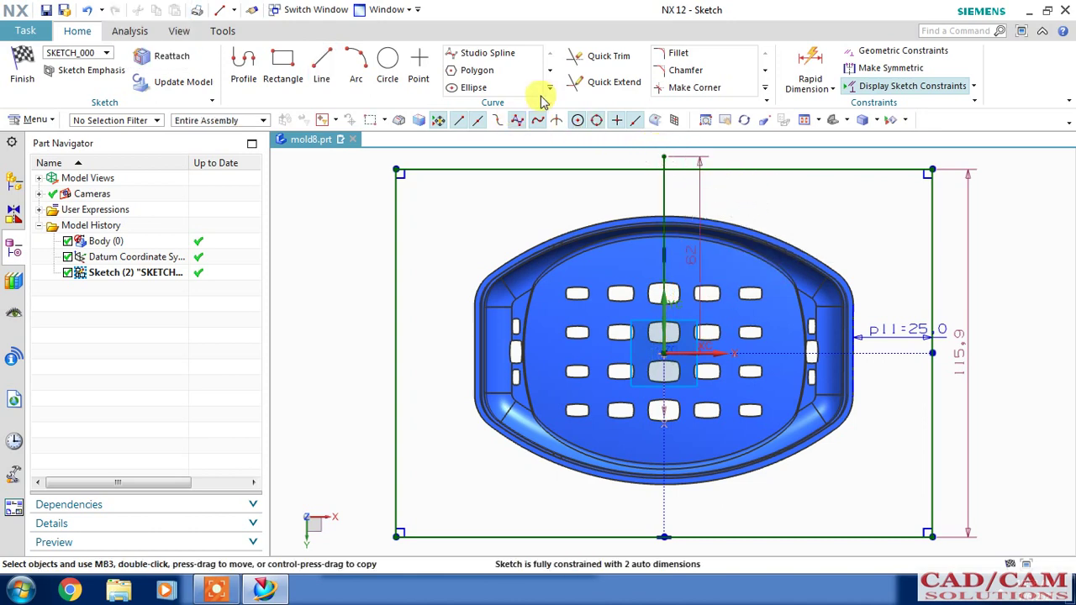
click(548, 87)
- Project the dish's top edge into the sketch and trim the vertical line at it
click(580, 120)
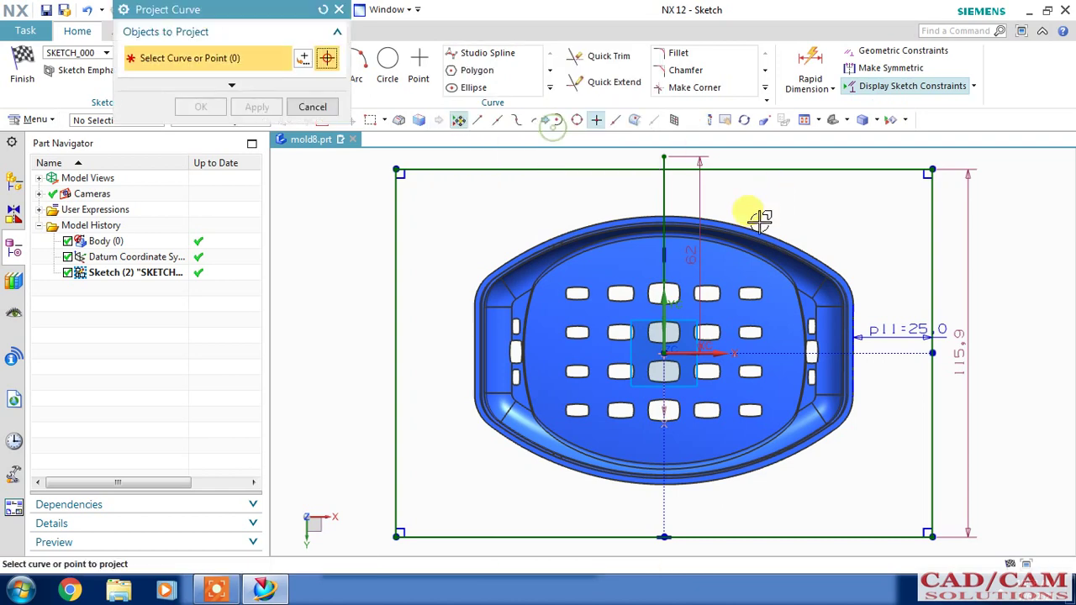
click(744, 218)
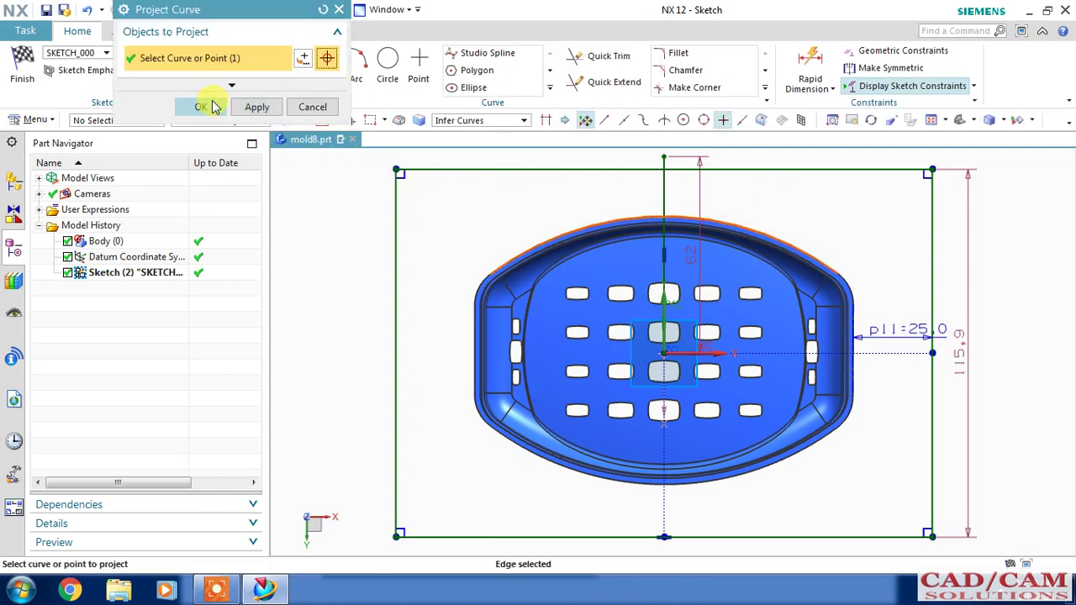
click(213, 107)
click(588, 56)
click(678, 184)
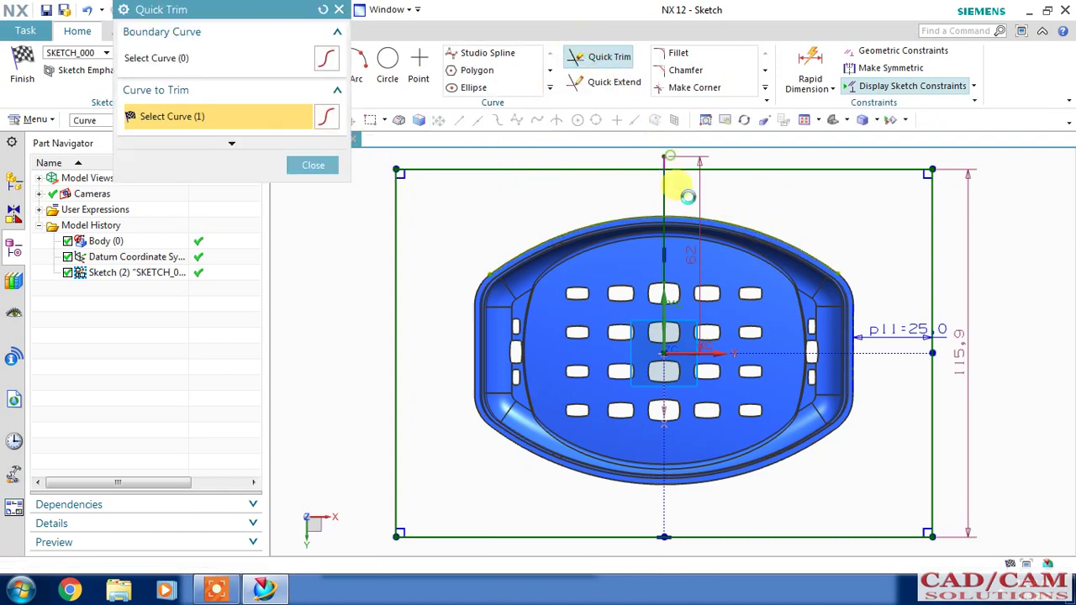
key(Escape)
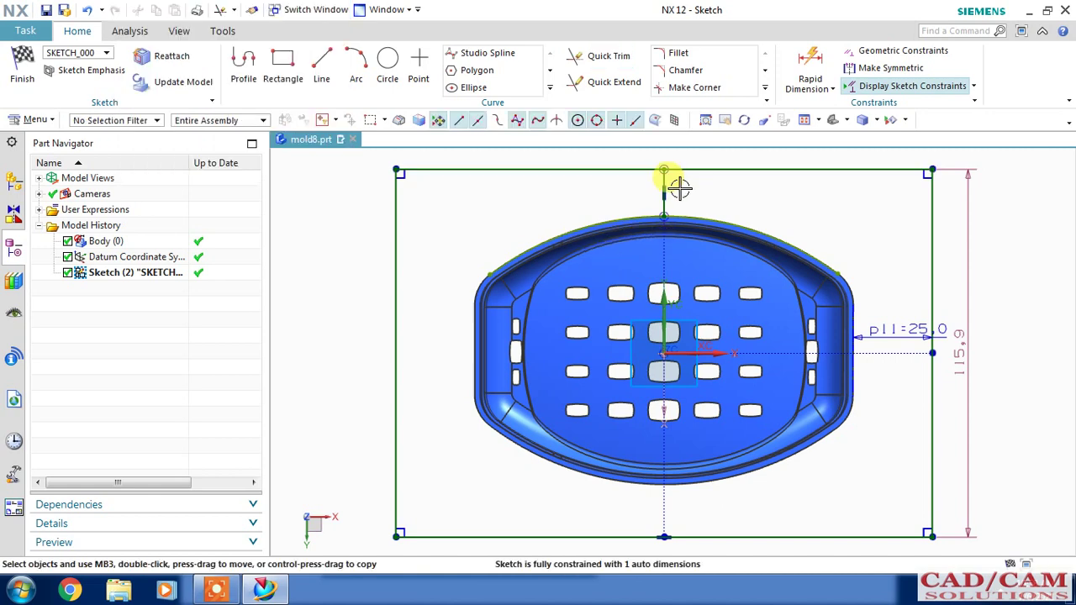
- Dimension the gap between the rectangle top and the dish's top edge as 25
scroll(679, 187, down, 1)
scroll(670, 177, down, 3)
click(659, 193)
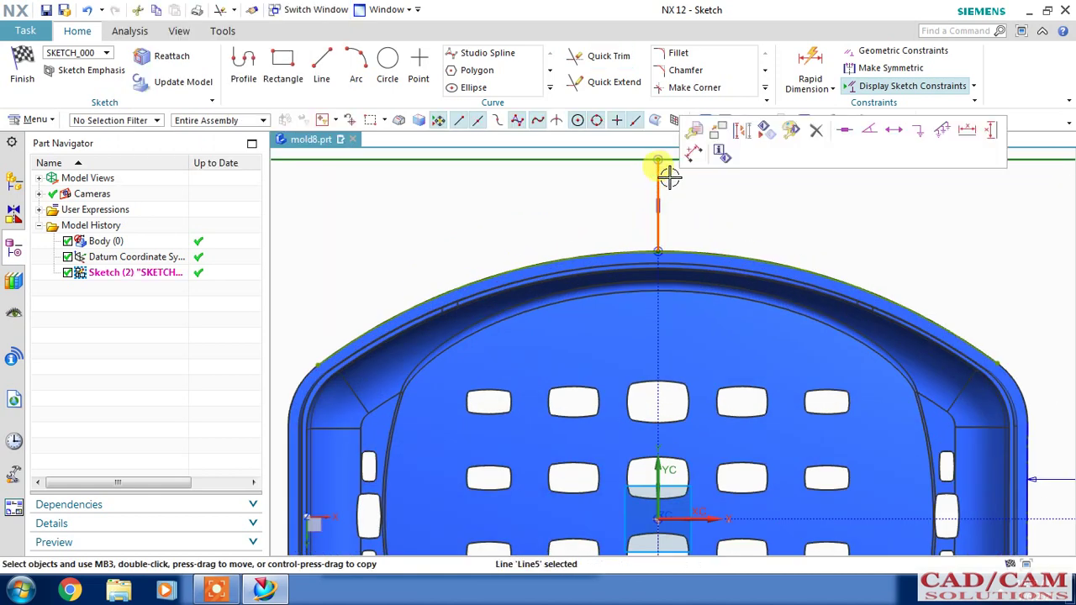
click(807, 69)
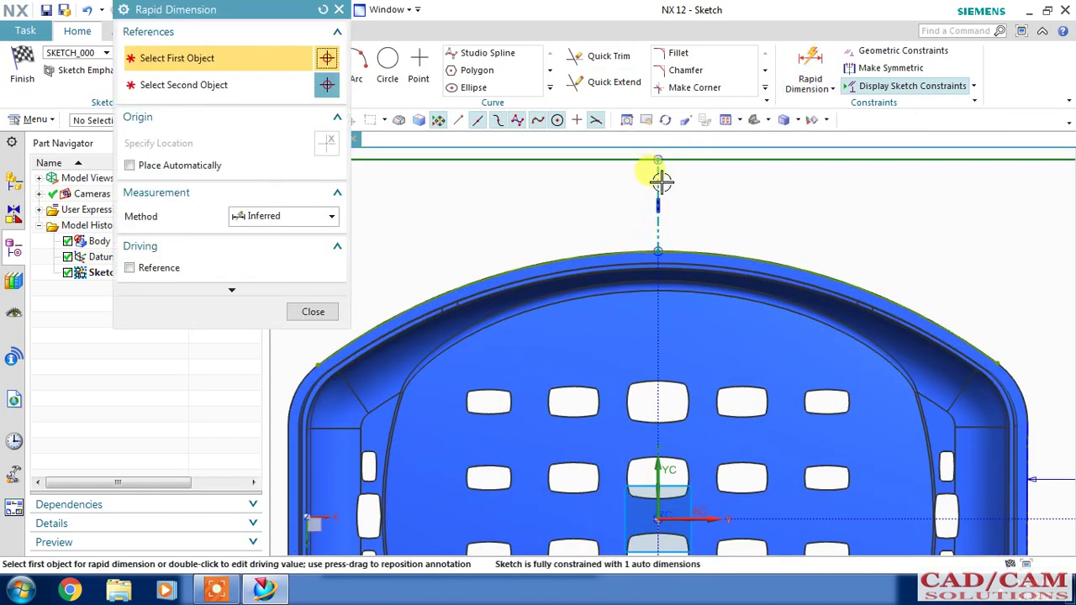
click(713, 209)
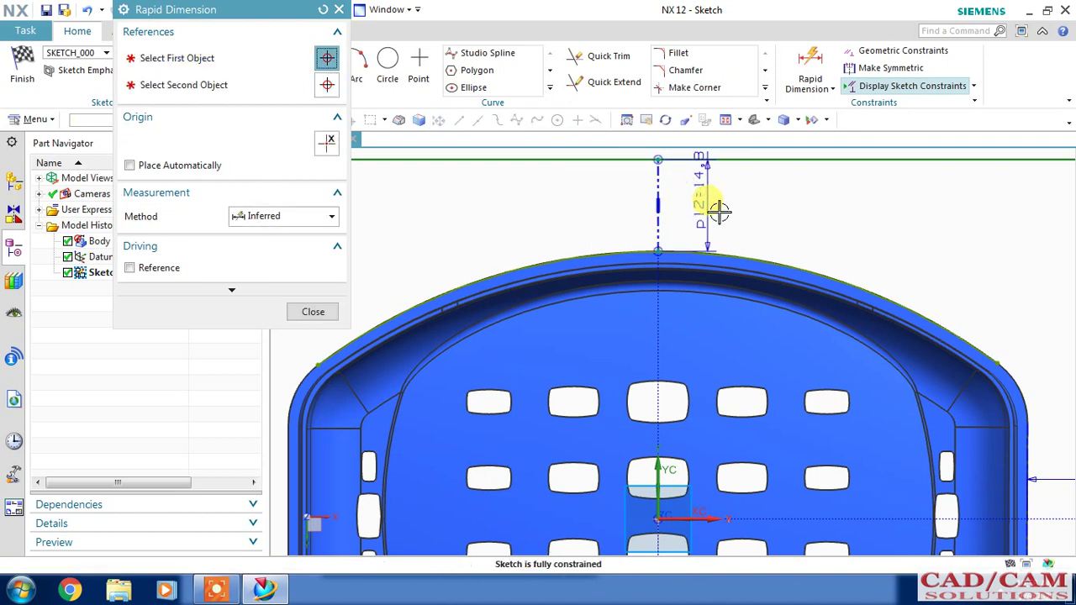
text(25)
key(Return)
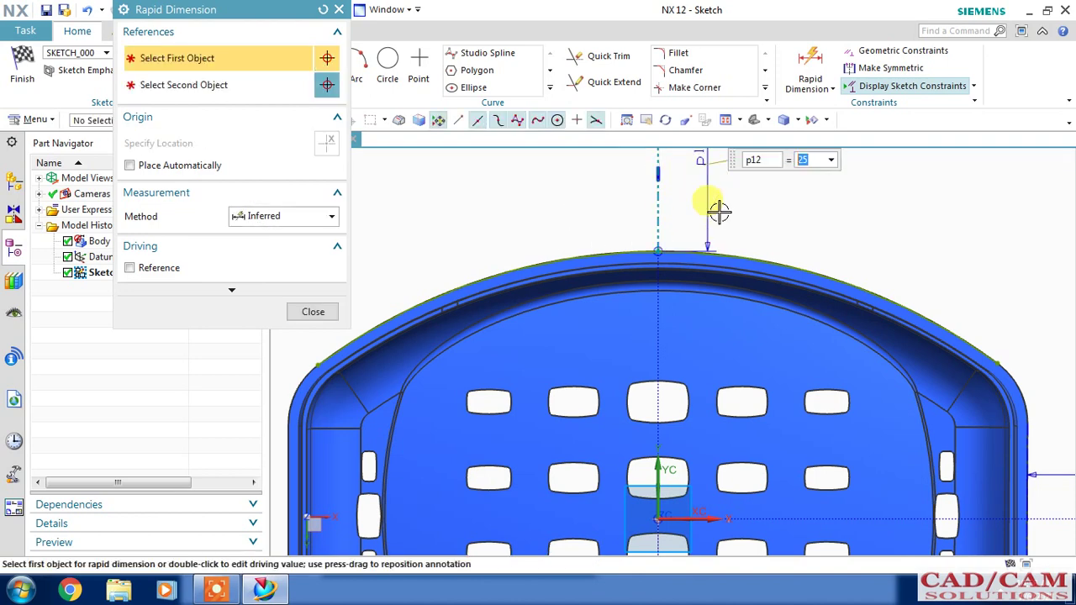
scroll(740, 220, down, 2)
scroll(728, 235, down, 2)
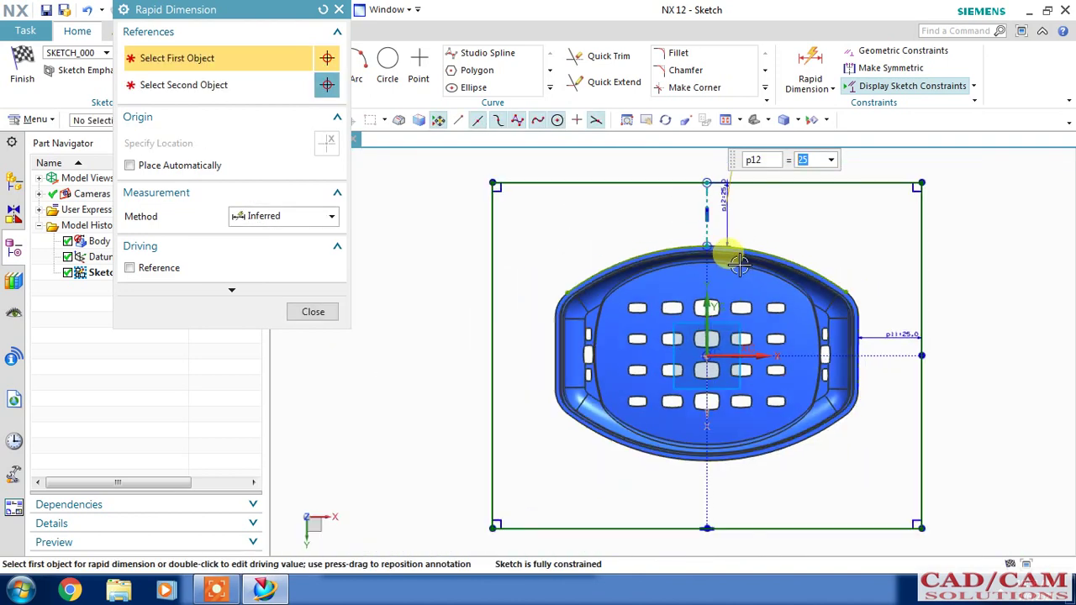
click(311, 312)
- Finish the sketch and return to Modeling
click(661, 246)
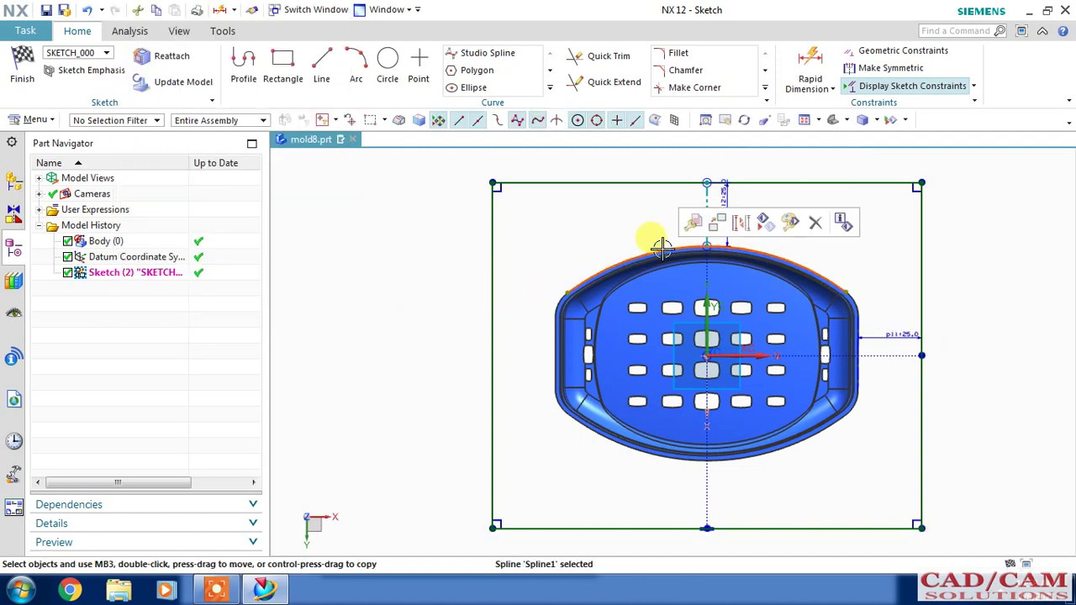
click(809, 259)
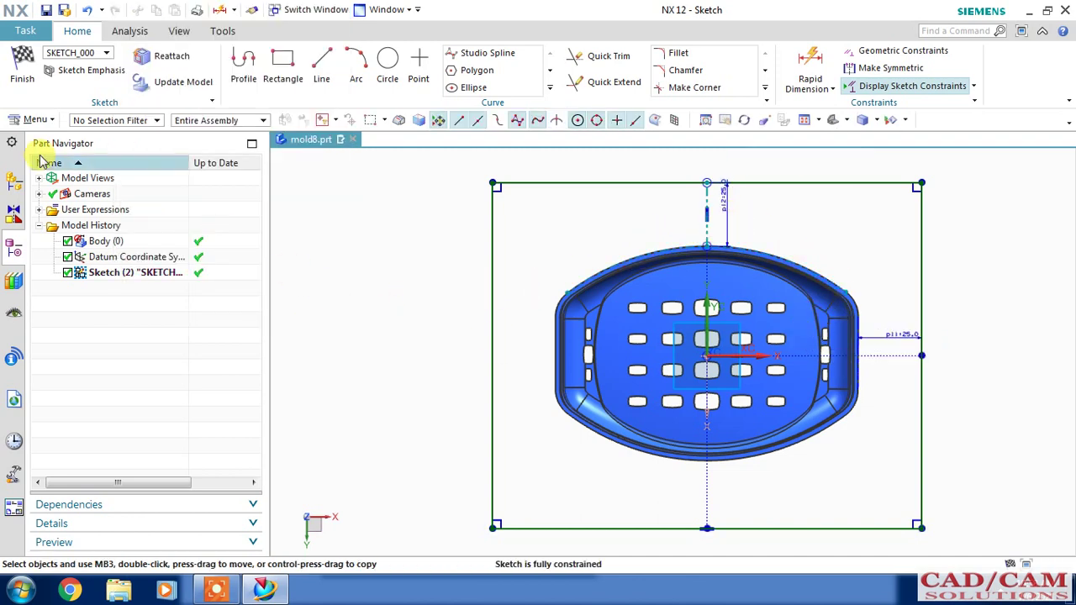
click(22, 67)
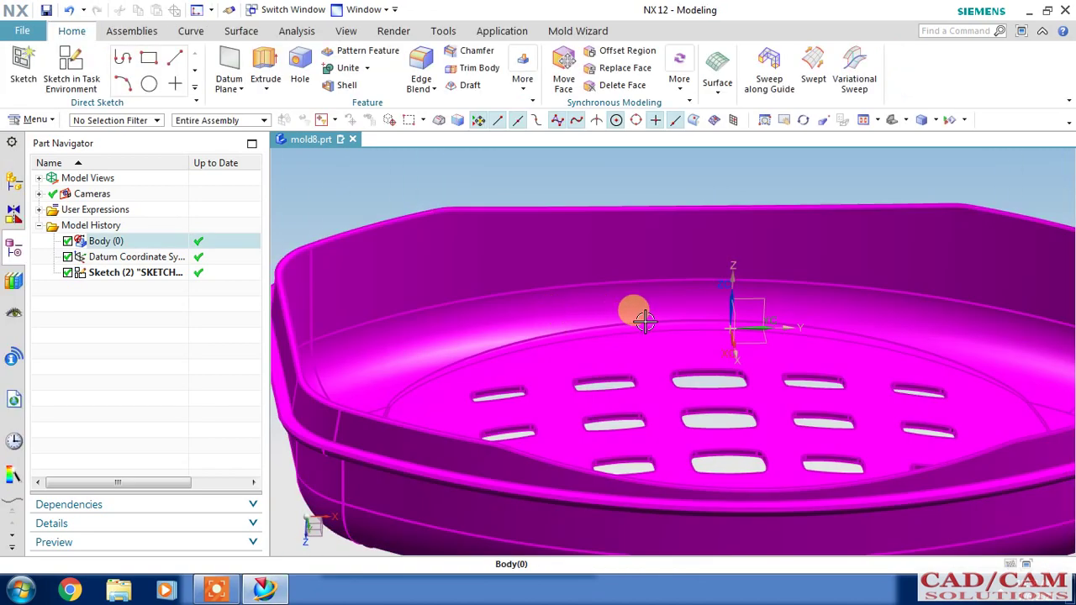
- Extrude the sketch rectangle from -25 to 45 mm, direction reversed, into a solid block
mouse_move(634, 312)
middle_down()
mouse_move(667, 317)
mouse_move(660, 328)
middle_up()
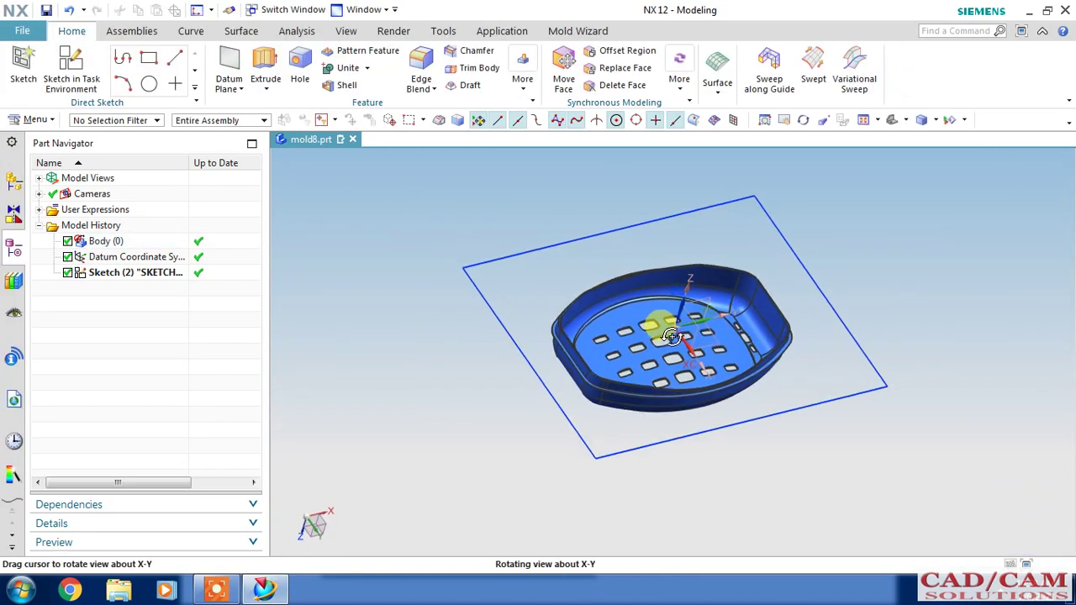
click(485, 307)
mouse_move(464, 371)
middle_down()
mouse_move(442, 307)
mouse_move(432, 317)
middle_up()
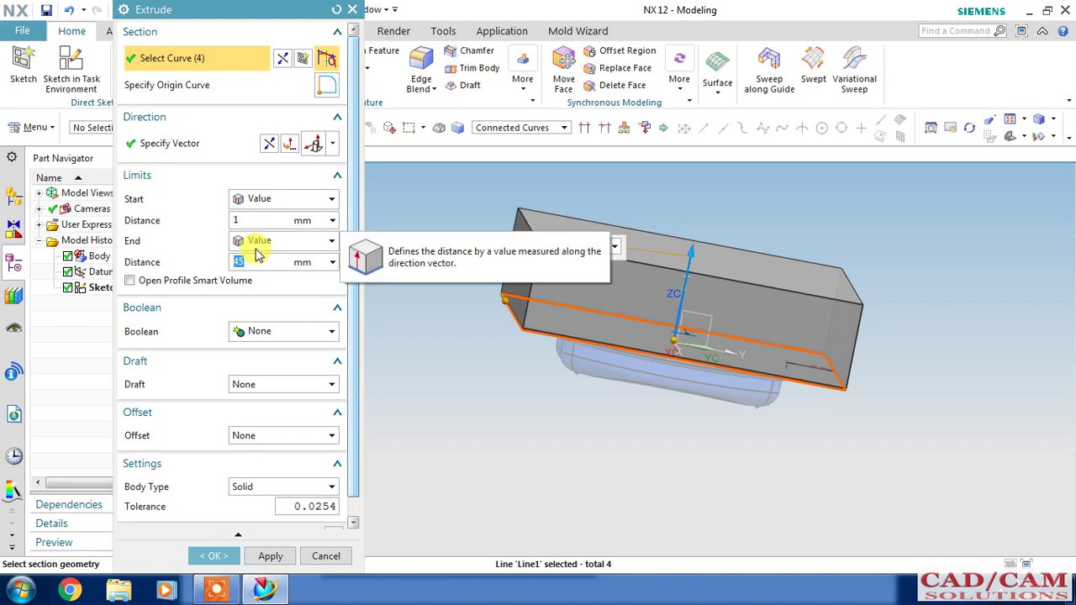
click(251, 221)
text(-25)
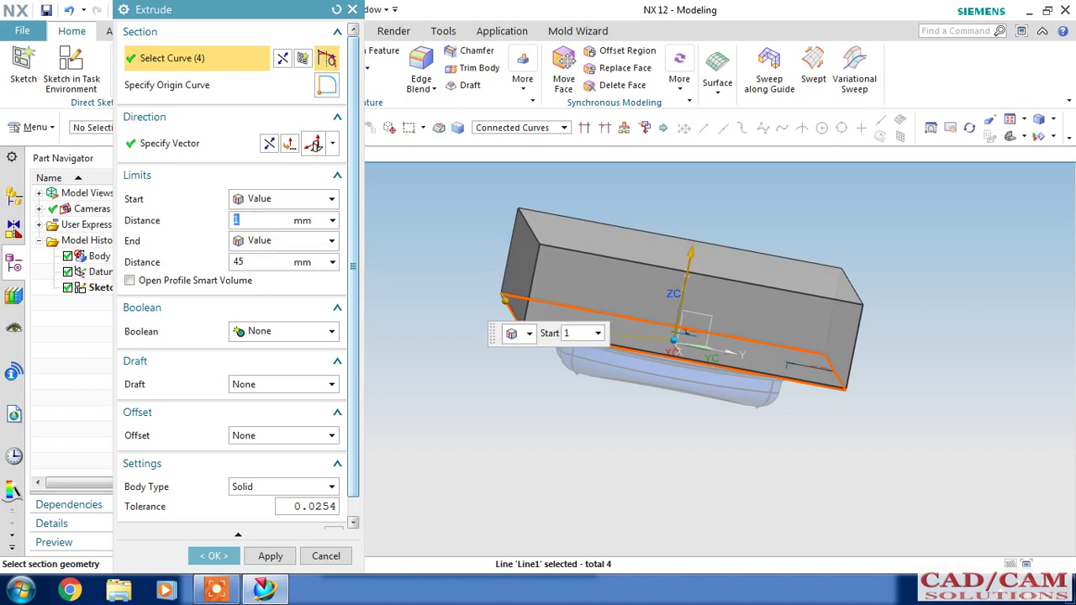
click(249, 260)
mouse_move(488, 345)
middle_down()
mouse_move(499, 344)
mouse_move(481, 359)
mouse_move(468, 348)
middle_up()
click(269, 144)
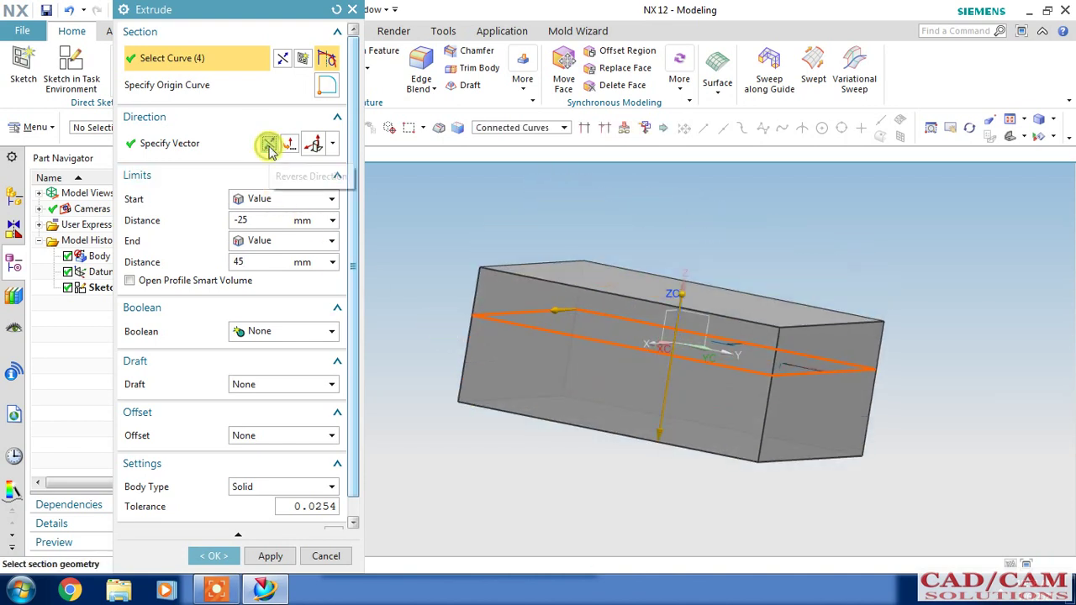
click(214, 554)
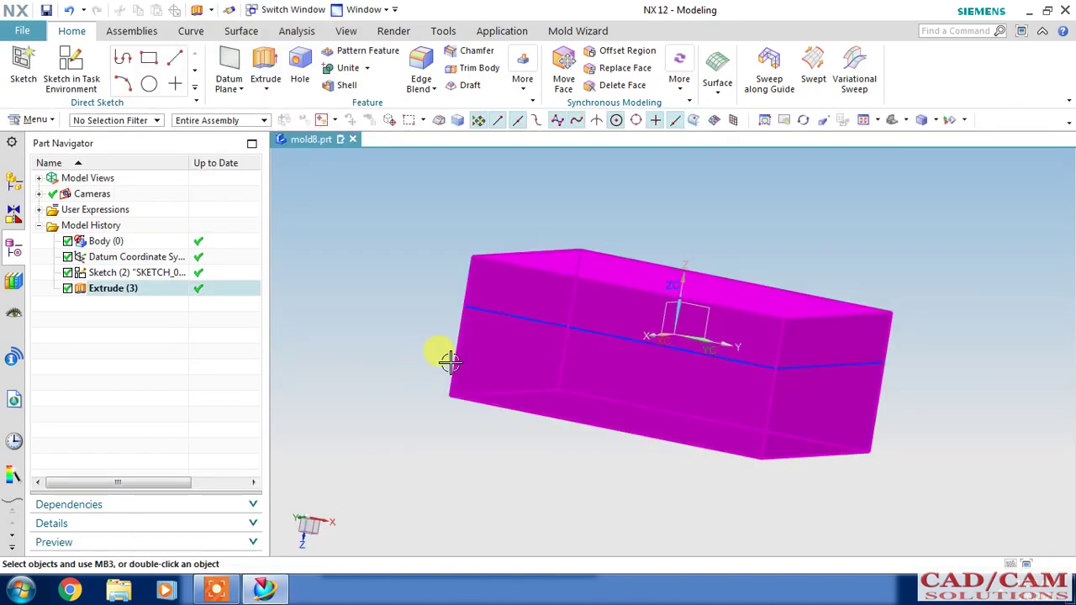
- Make the extruded block 60% translucent
click(448, 356)
click(346, 30)
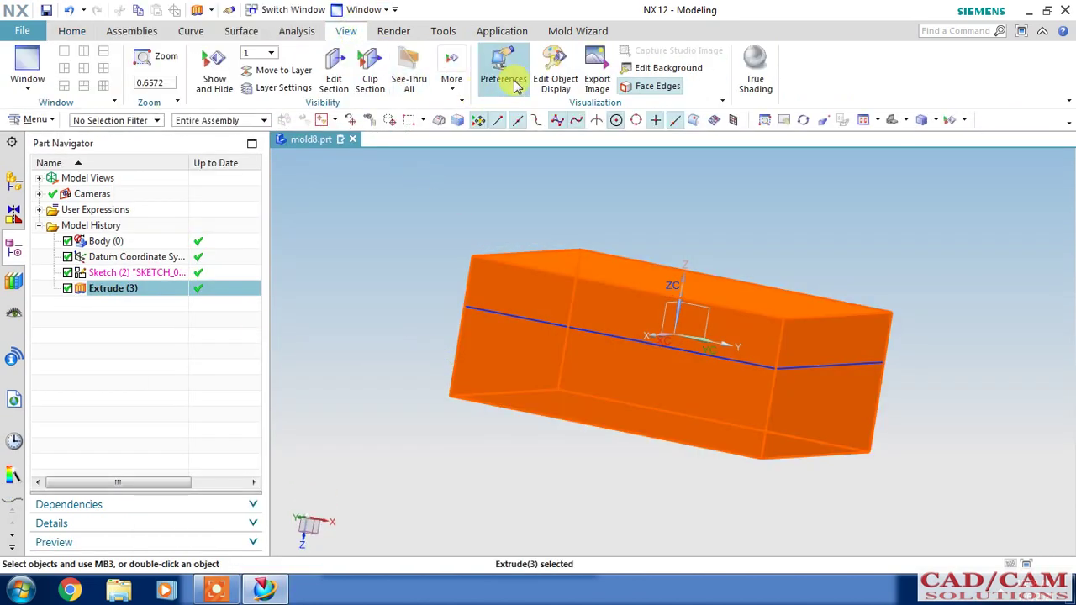
click(551, 68)
drag(216, 238, 250, 231)
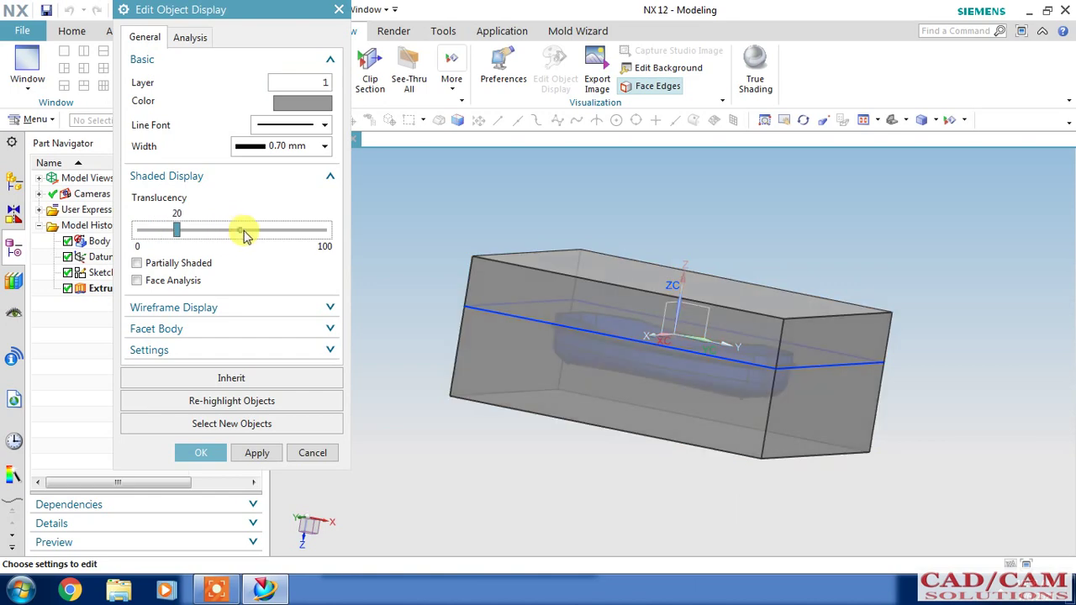
click(202, 451)
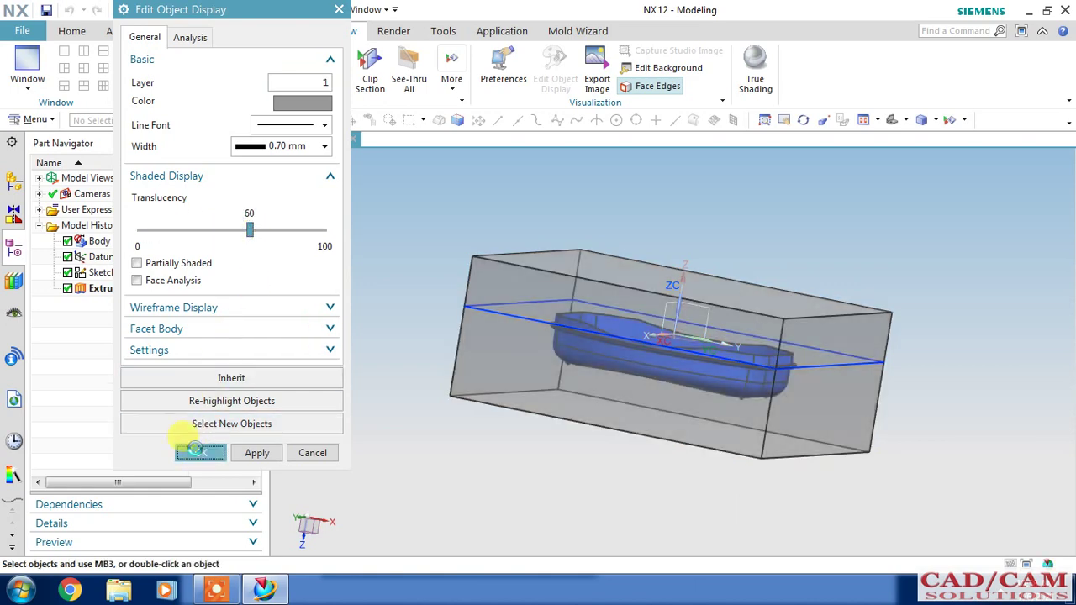
- Orbit to an angled view from above showing the dish inside the block
middle_drag(408, 312, 456, 331)
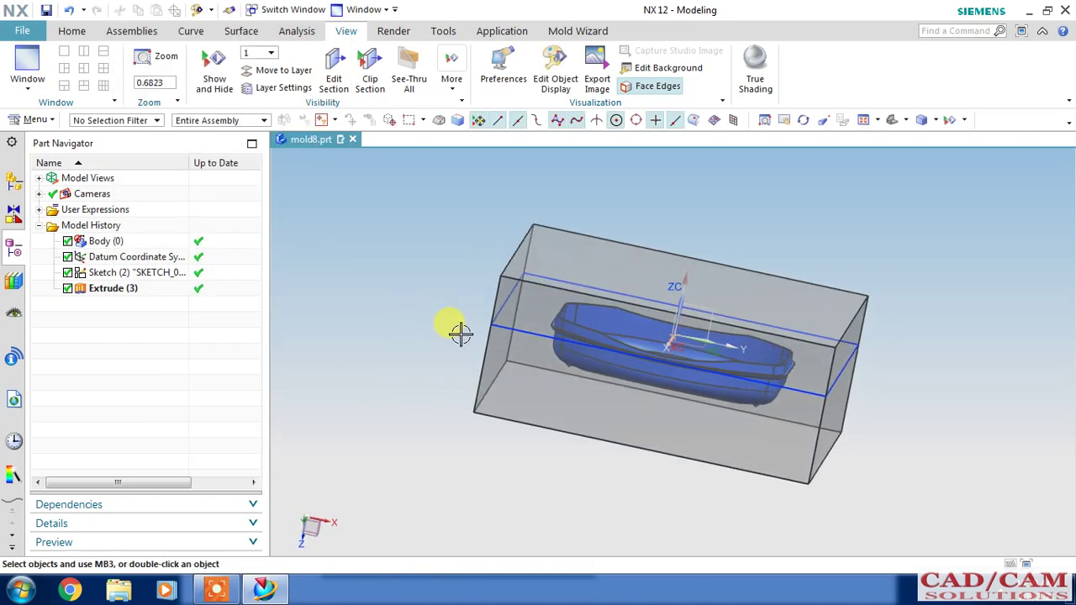
middle_drag(704, 233, 703, 221)
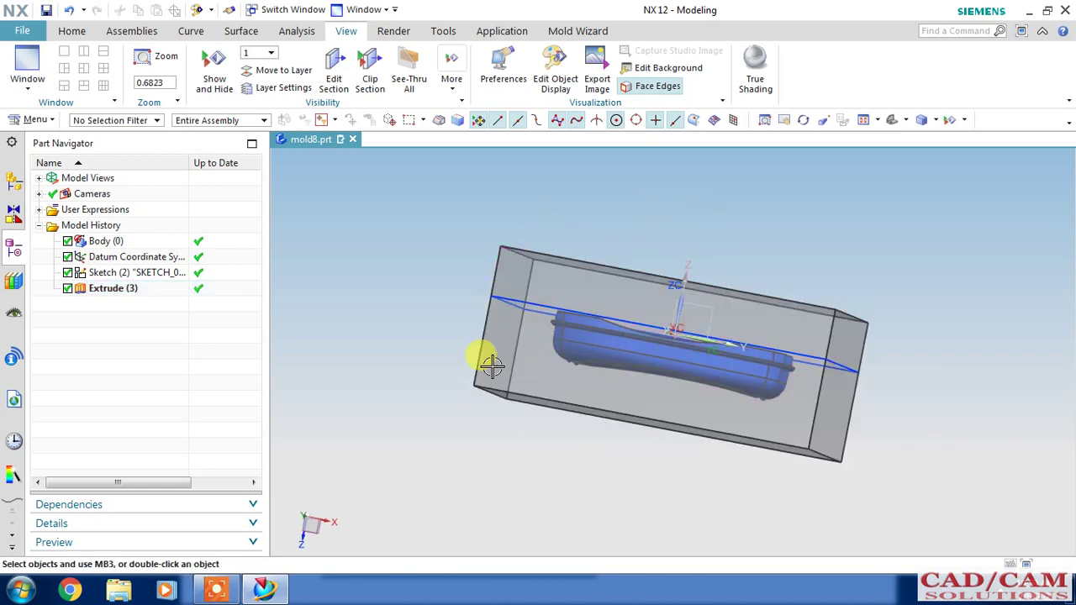
middle_drag(499, 341, 634, 425)
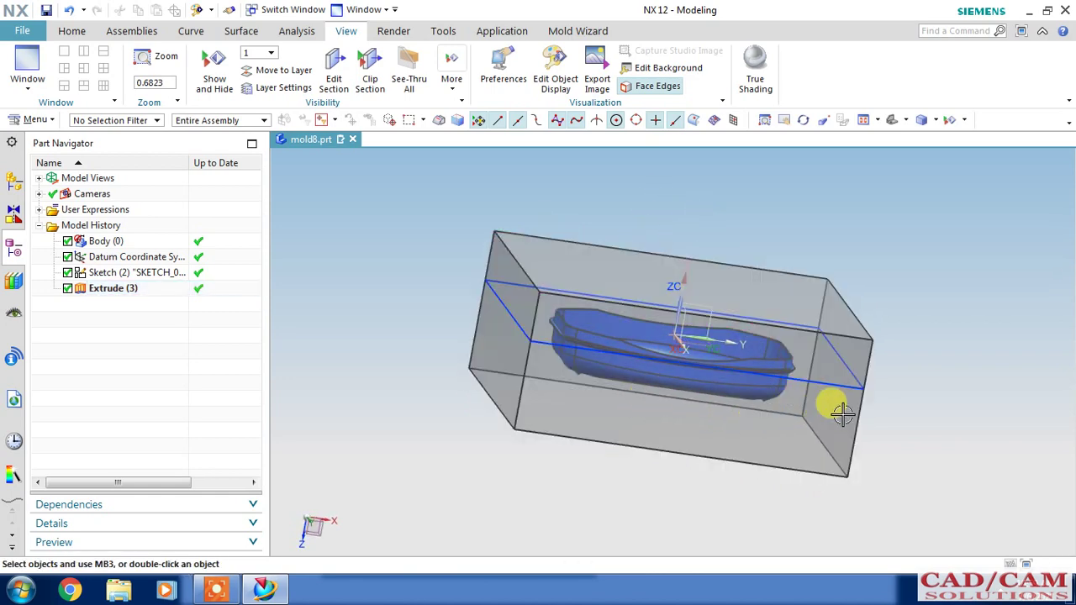
mouse_move(833, 409)
middle_down()
mouse_move(800, 409)
mouse_move(804, 379)
middle_up()
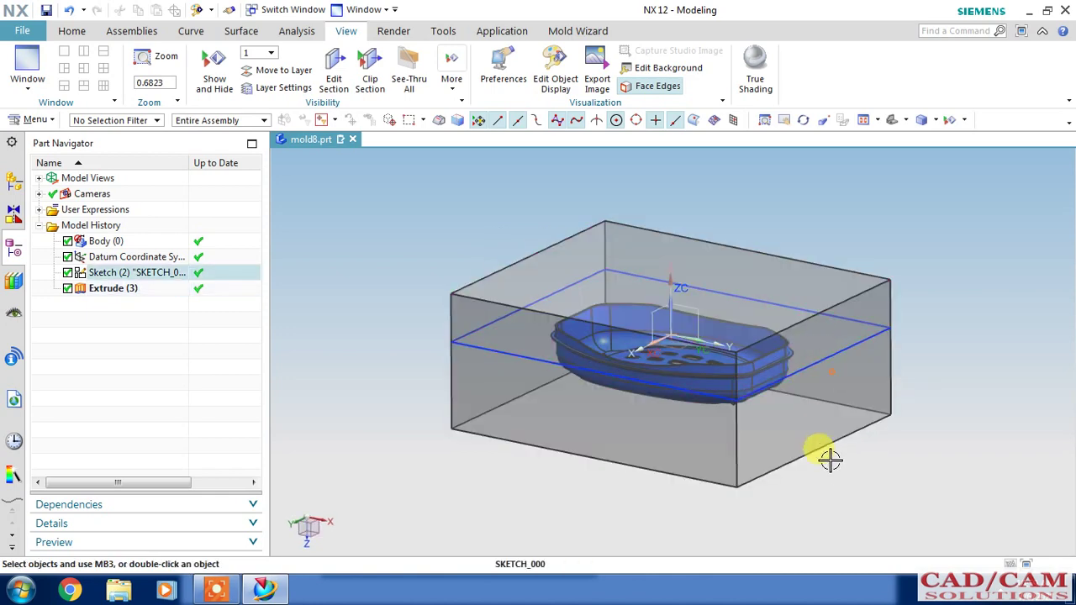
- Hide the parting sketch and the extruded mold block
click(826, 457)
key(ctrl+b)
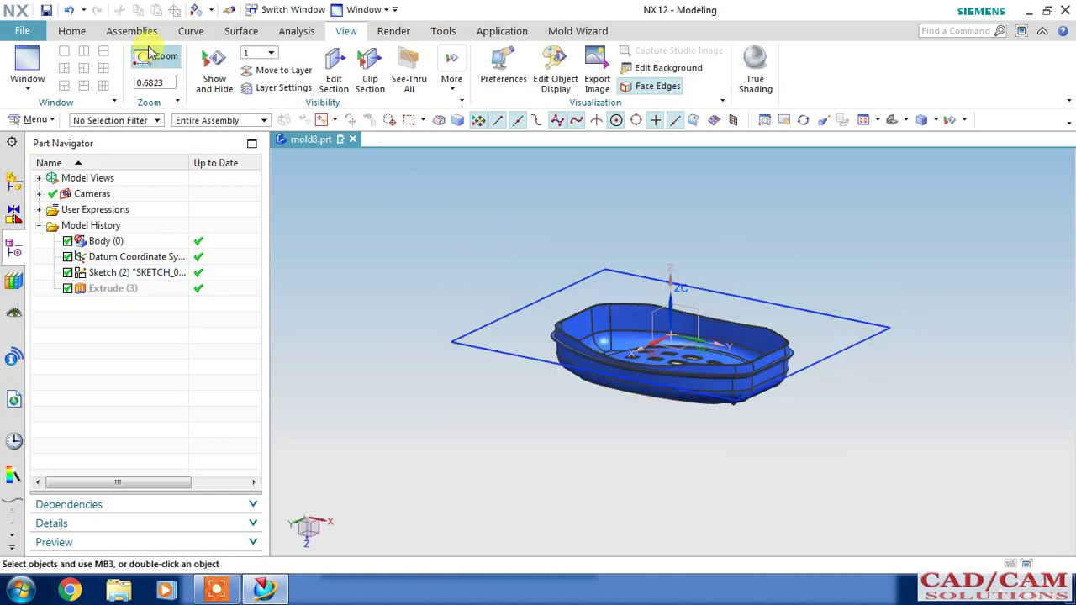
click(68, 11)
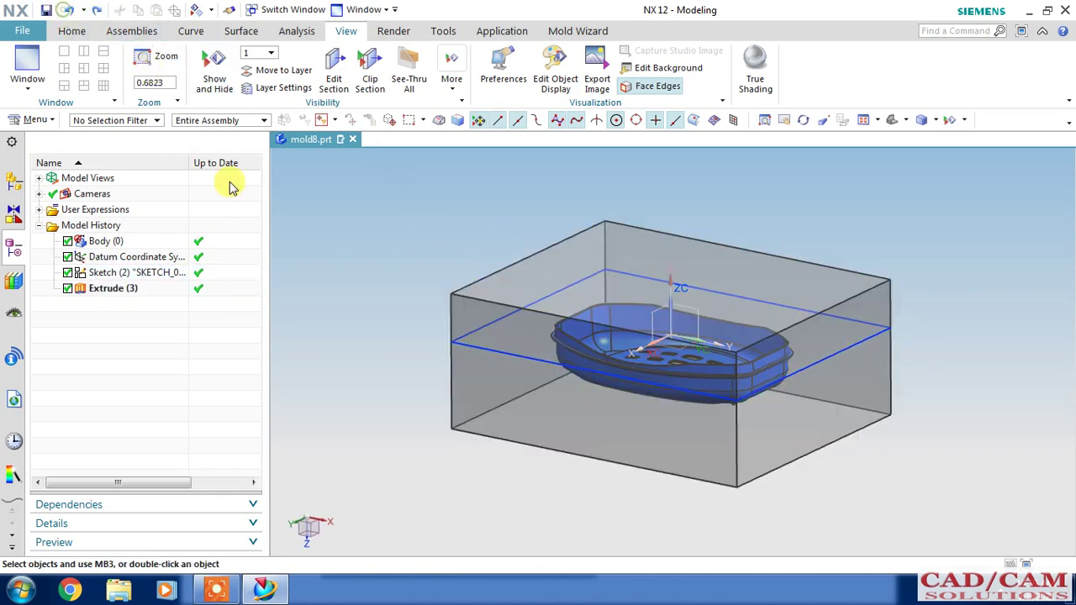
click(469, 342)
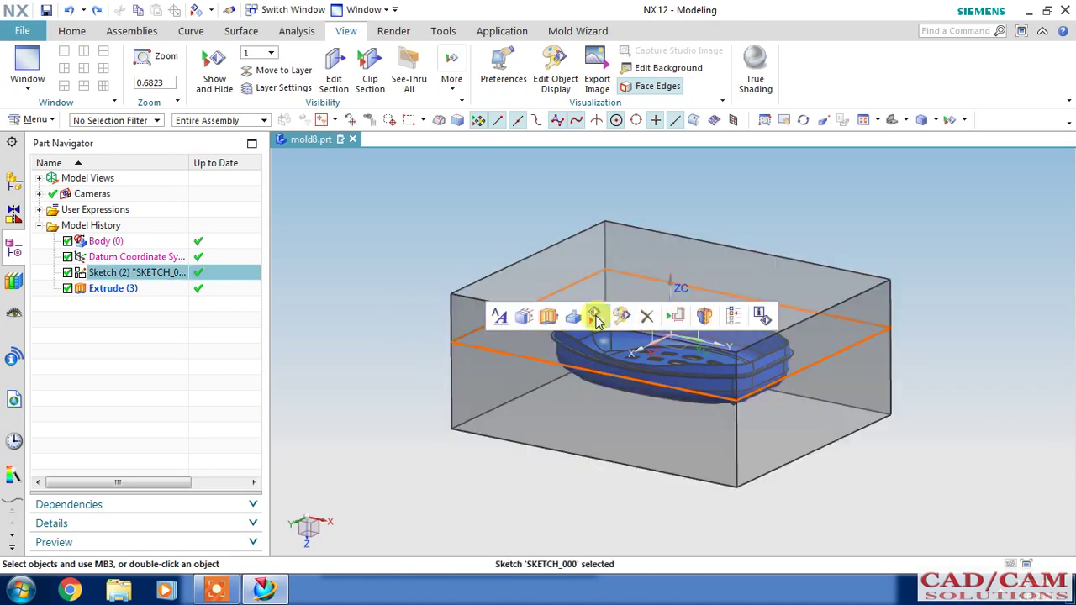
click(594, 317)
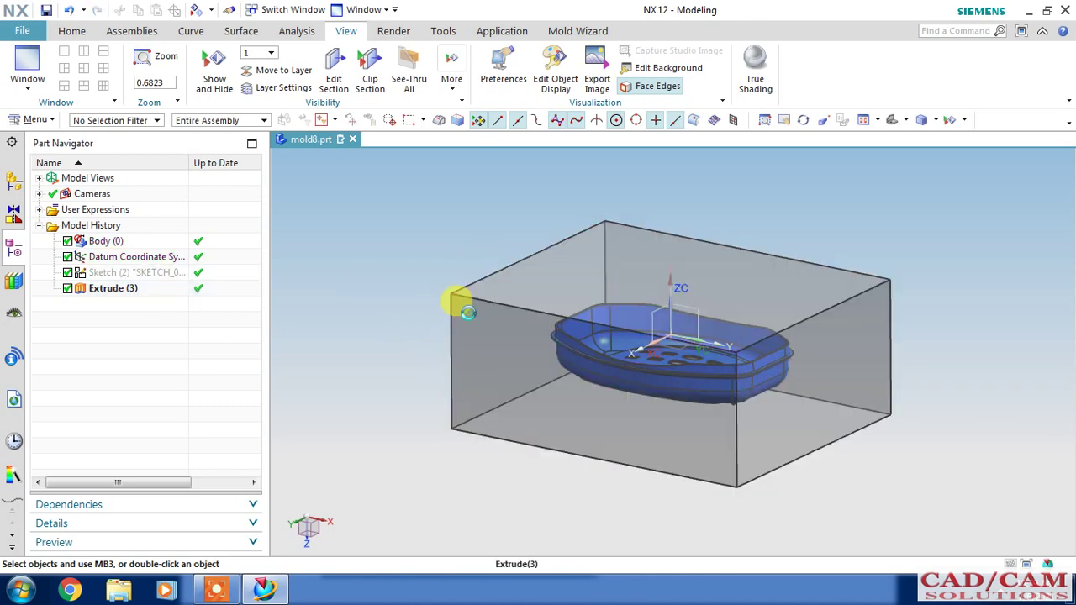
click(468, 311)
click(577, 289)
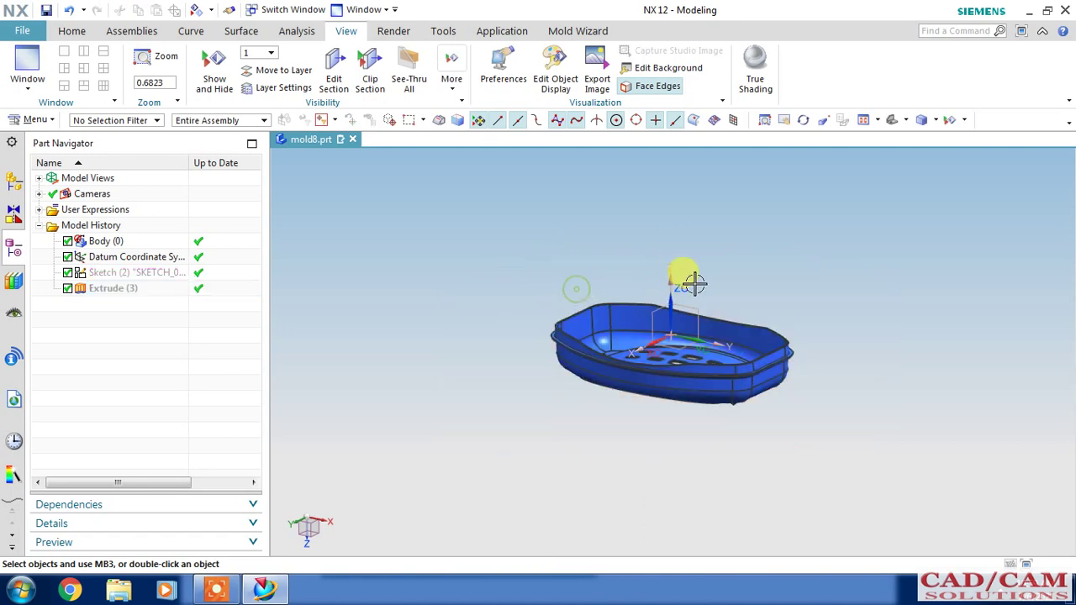
- Zoom in and orbit the soap dish to view its underside
scroll(794, 353, up, 2)
middle_drag(520, 414, 504, 440)
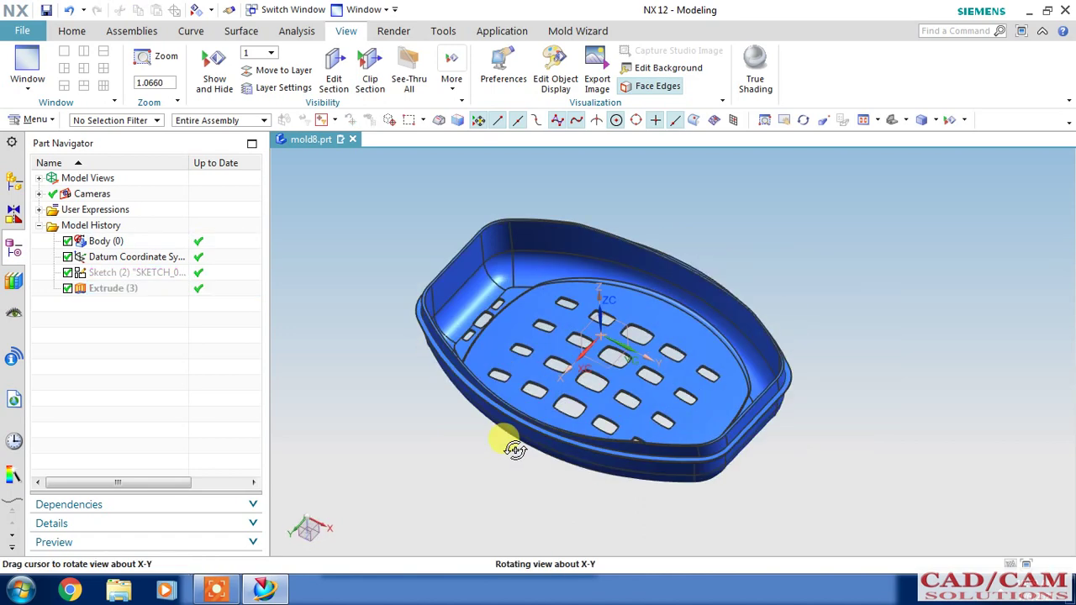
scroll(517, 323, up, 3)
click(637, 374)
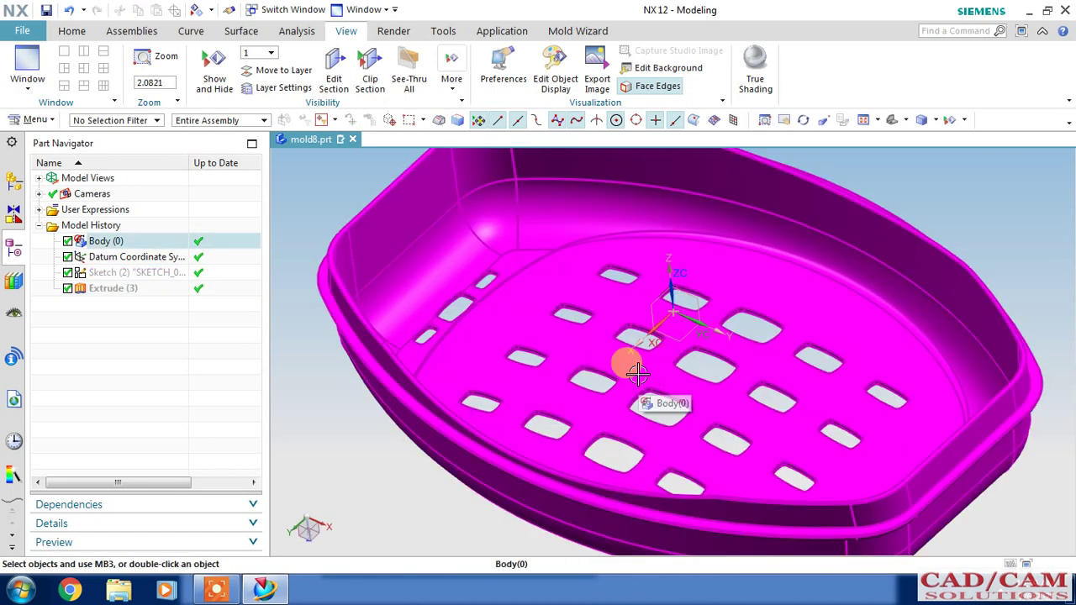
click(618, 337)
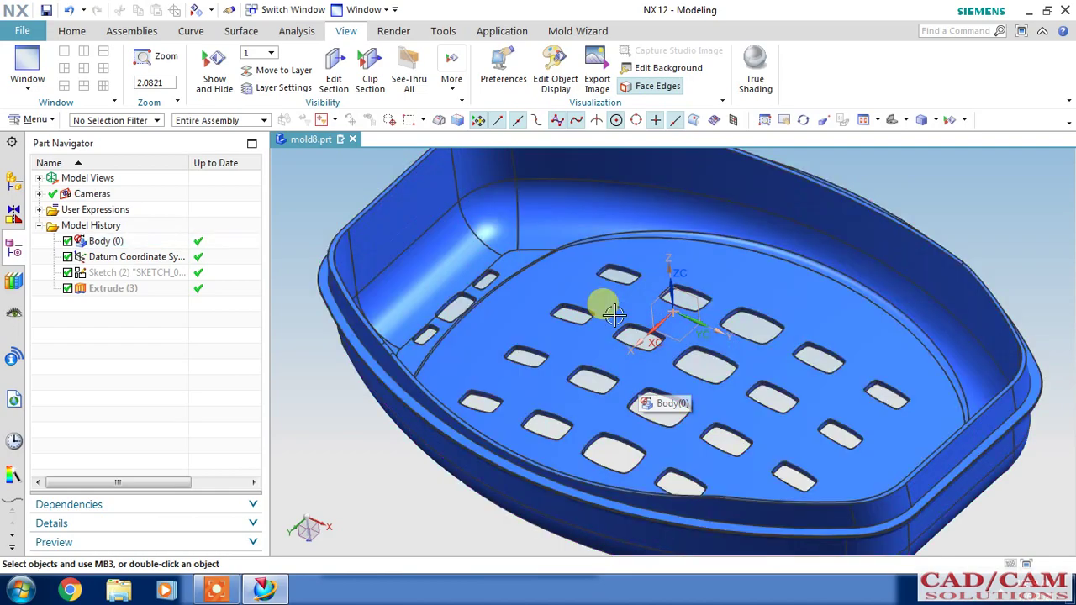
click(588, 306)
click(538, 337)
click(575, 375)
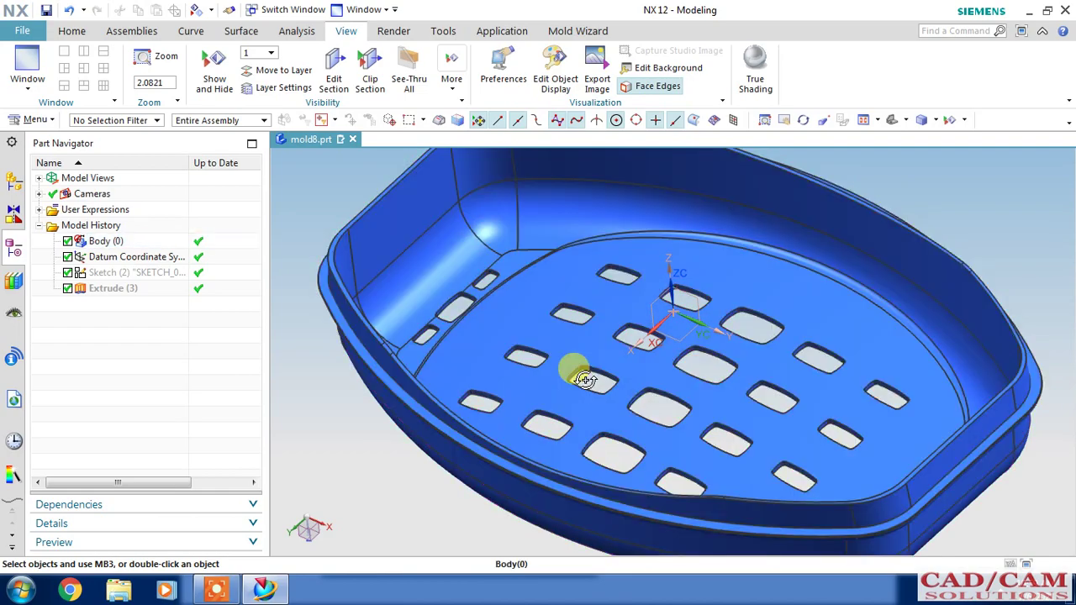
mouse_move(576, 374)
middle_down()
mouse_move(576, 312)
mouse_move(603, 241)
mouse_move(588, 232)
middle_up()
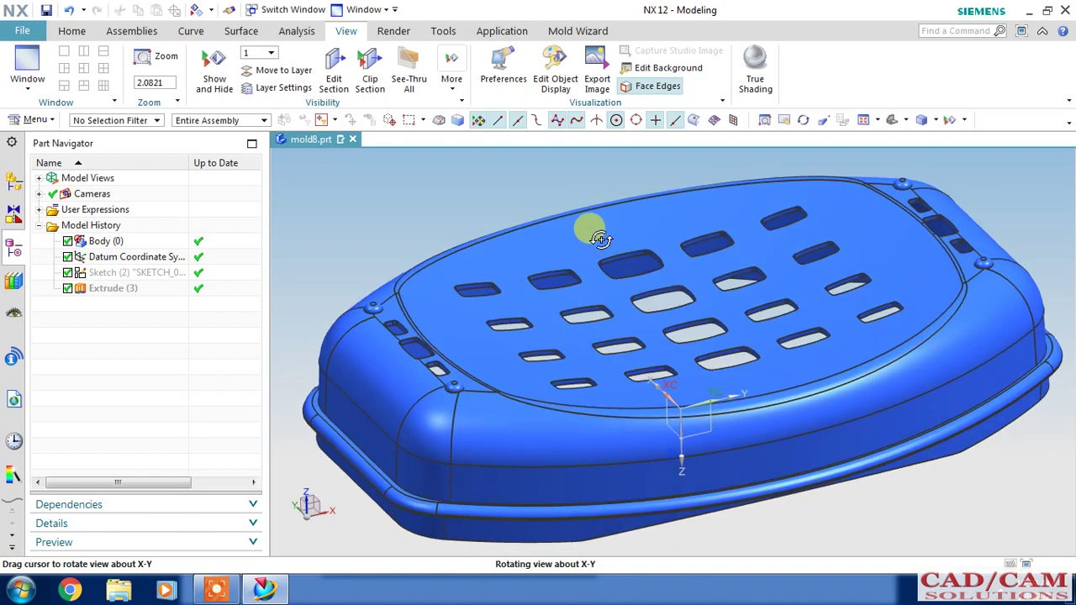
click(595, 232)
click(611, 235)
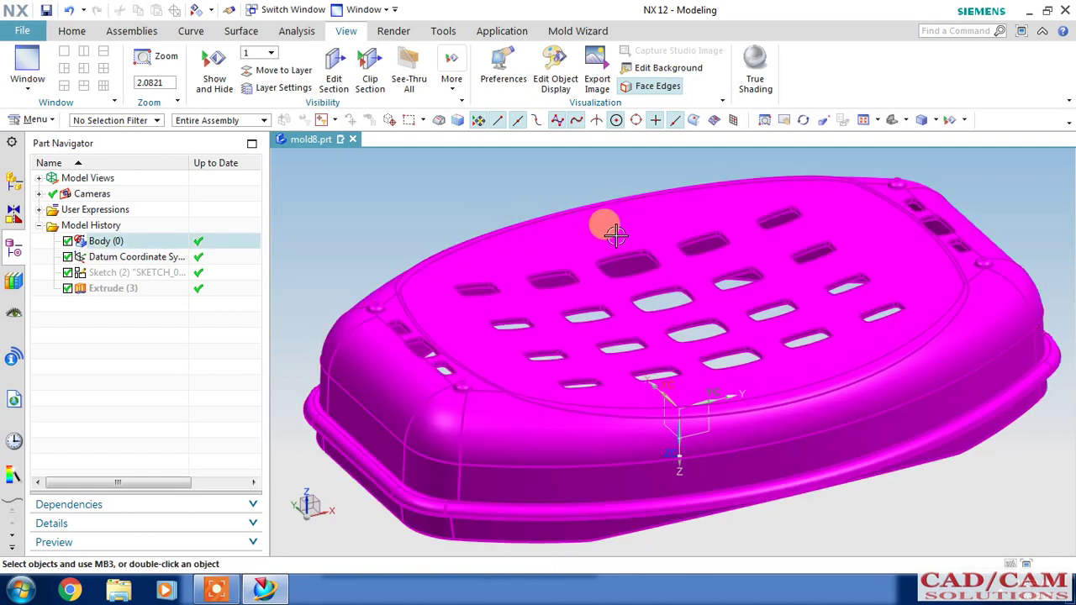
click(896, 270)
click(563, 400)
click(496, 266)
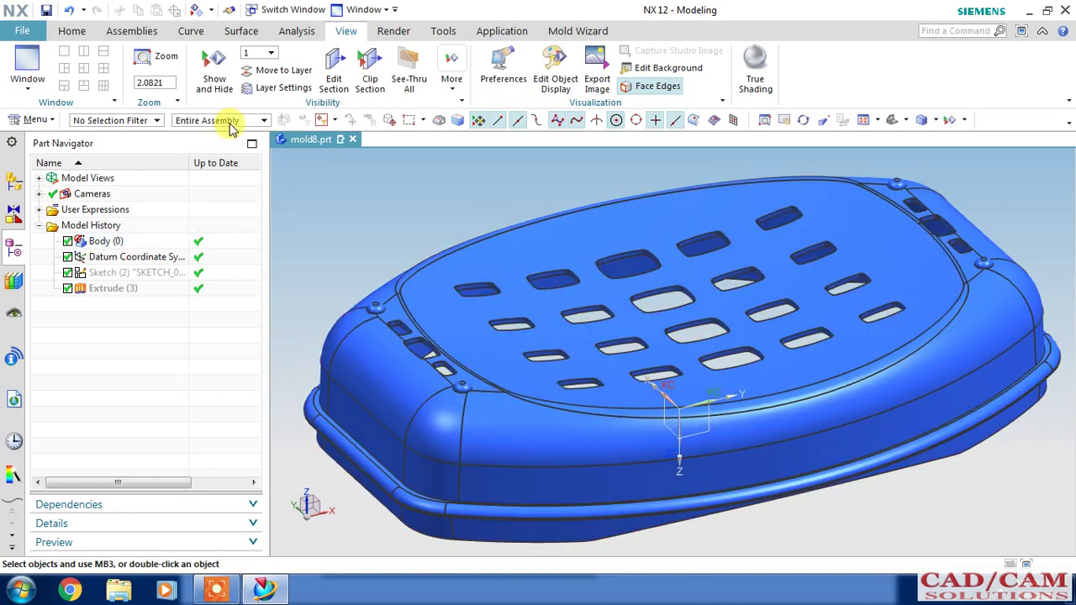
- Start an N-sided Surface from the Surface tab's additional options
click(235, 33)
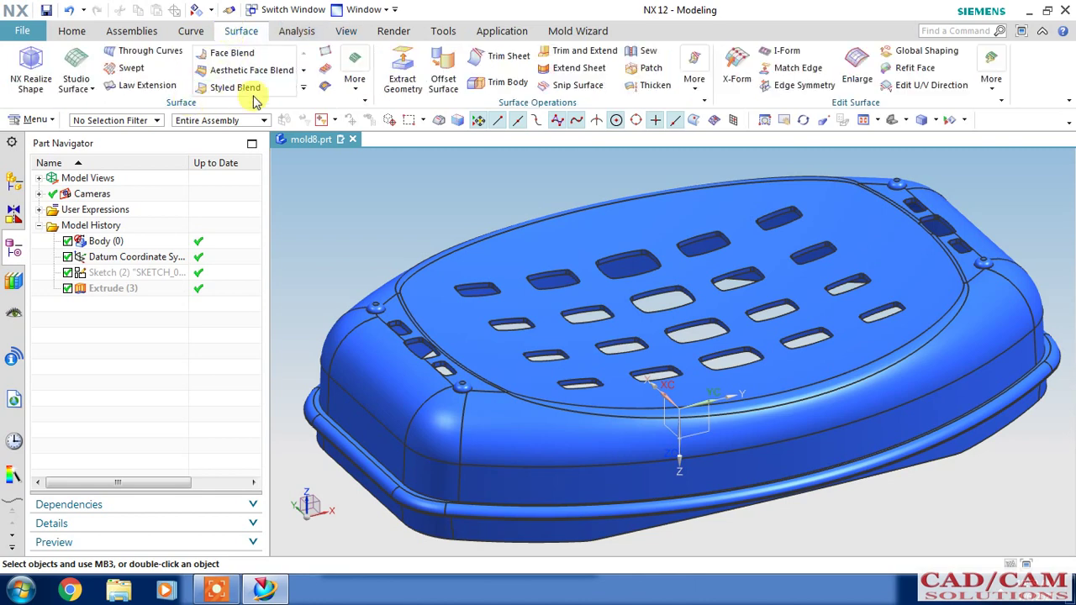
click(304, 93)
click(336, 169)
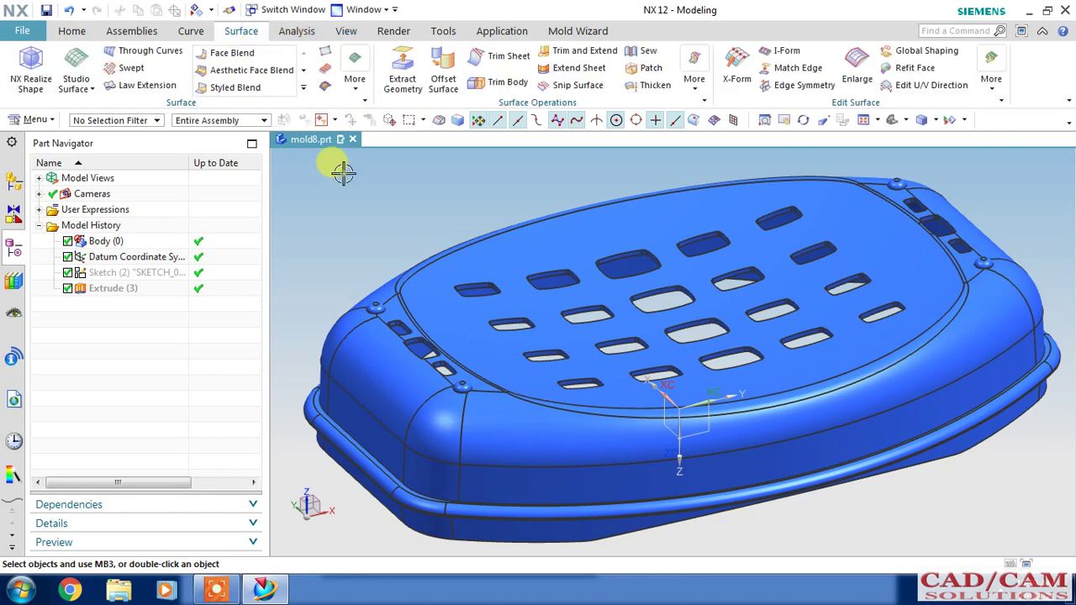
click(347, 101)
click(488, 243)
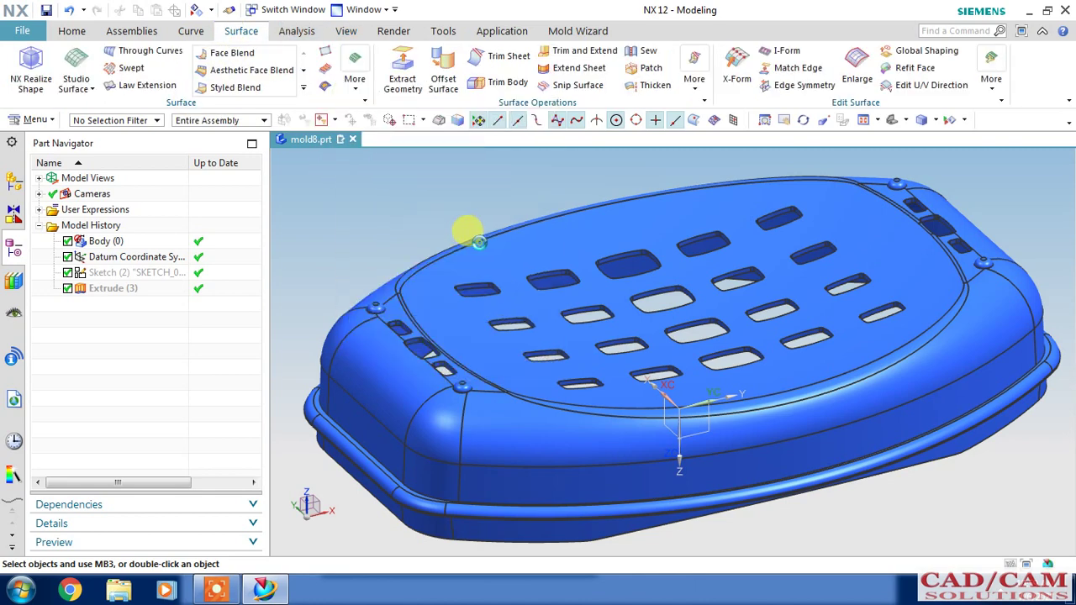
- Switch edge collection to tangent curves and patch the first slot hole with an N-sided surface
scroll(489, 292, up, 2)
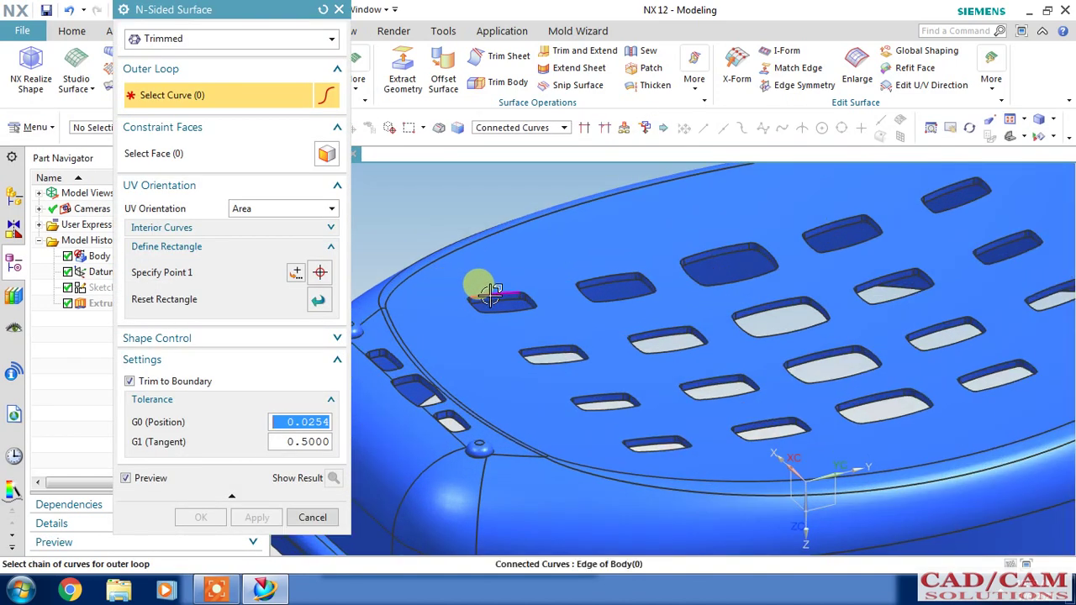
click(491, 294)
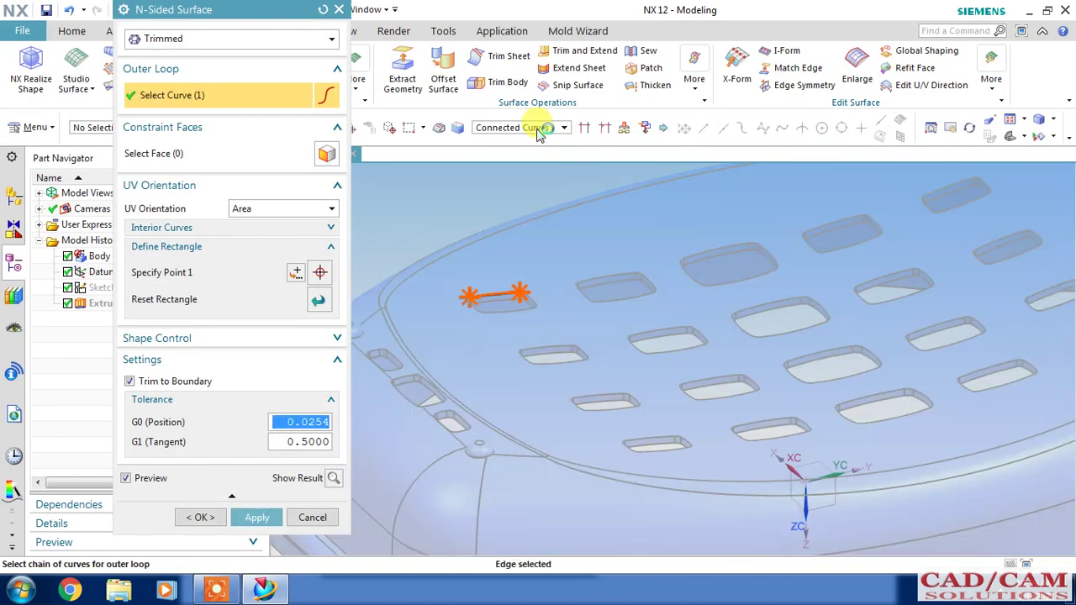
click(547, 128)
click(505, 163)
scroll(504, 301, up, 2)
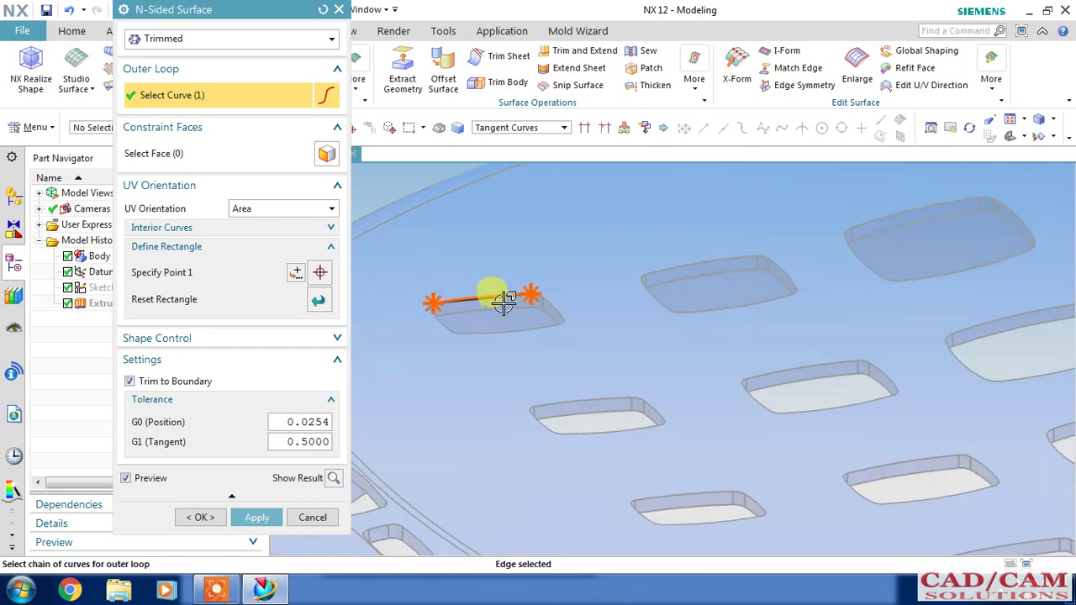
click(495, 328)
click(250, 517)
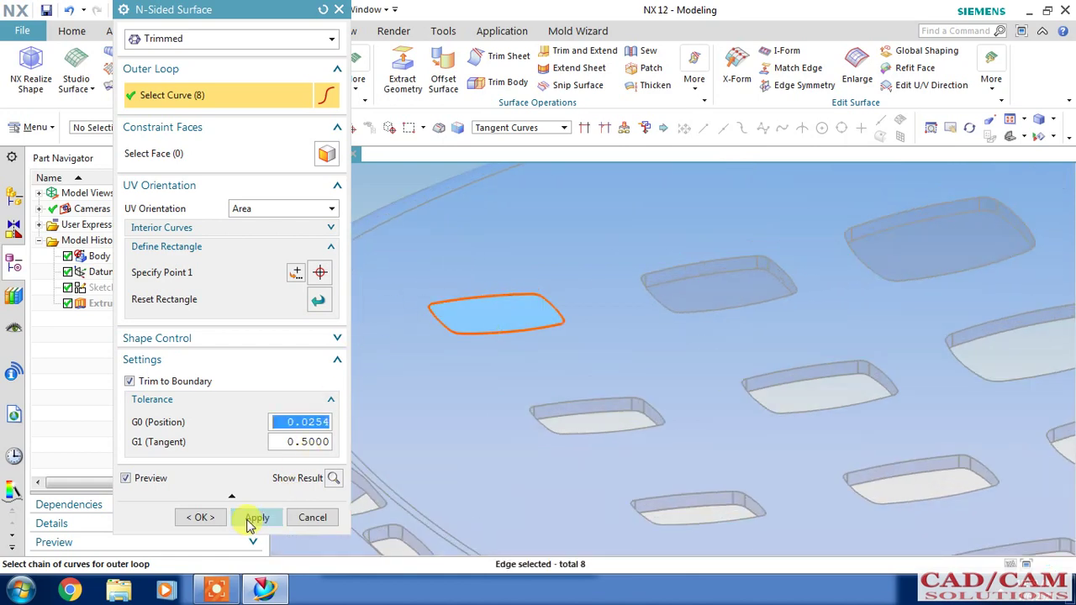
- Patch the next eight slot holes across the dish top, including the upper-right one
click(681, 312)
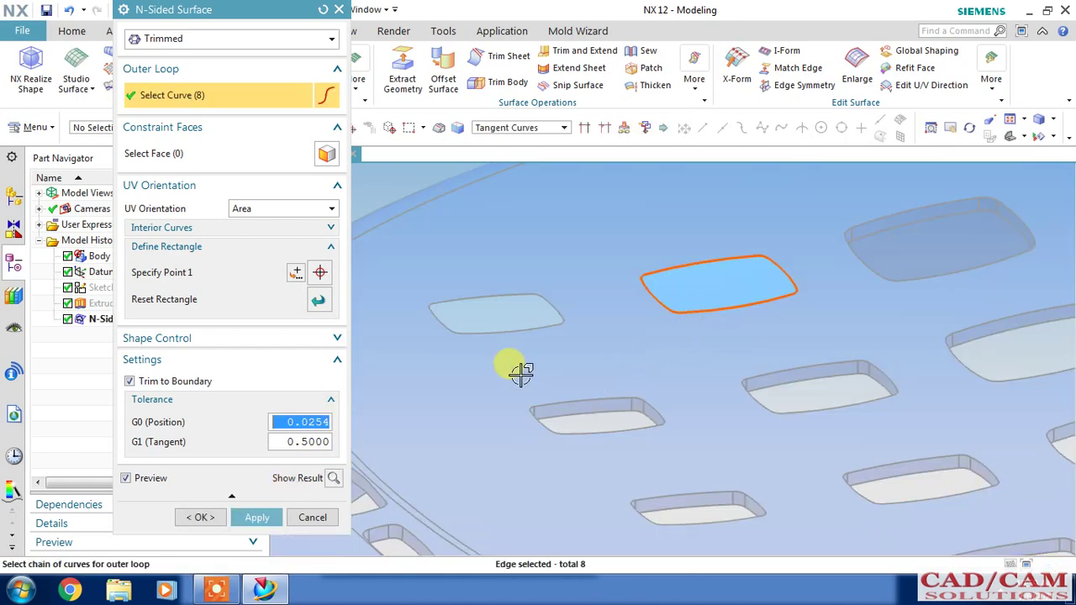
click(256, 518)
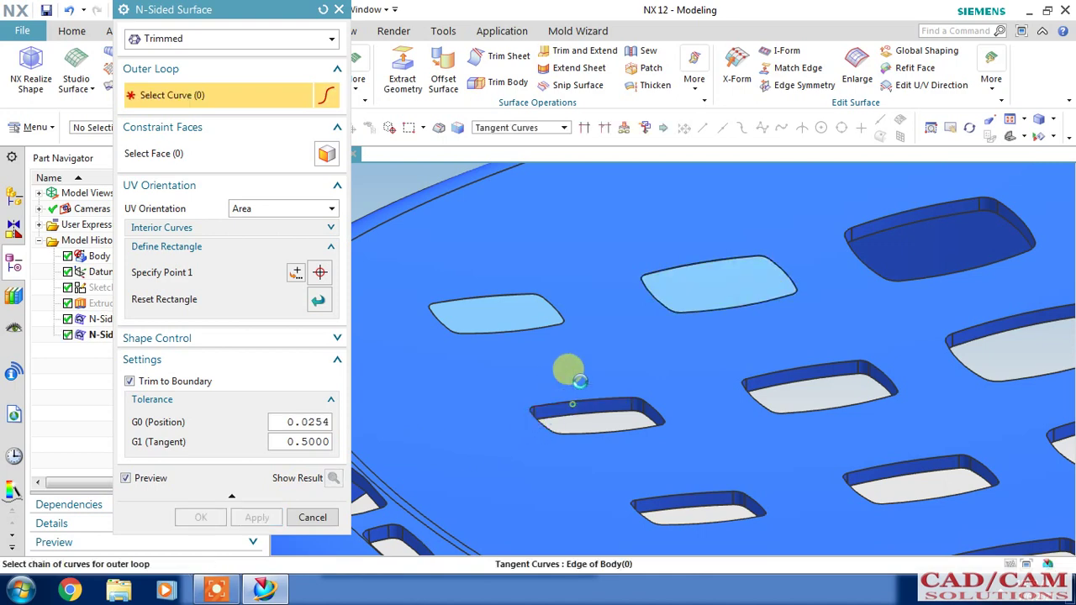
click(566, 374)
middle_click(656, 343)
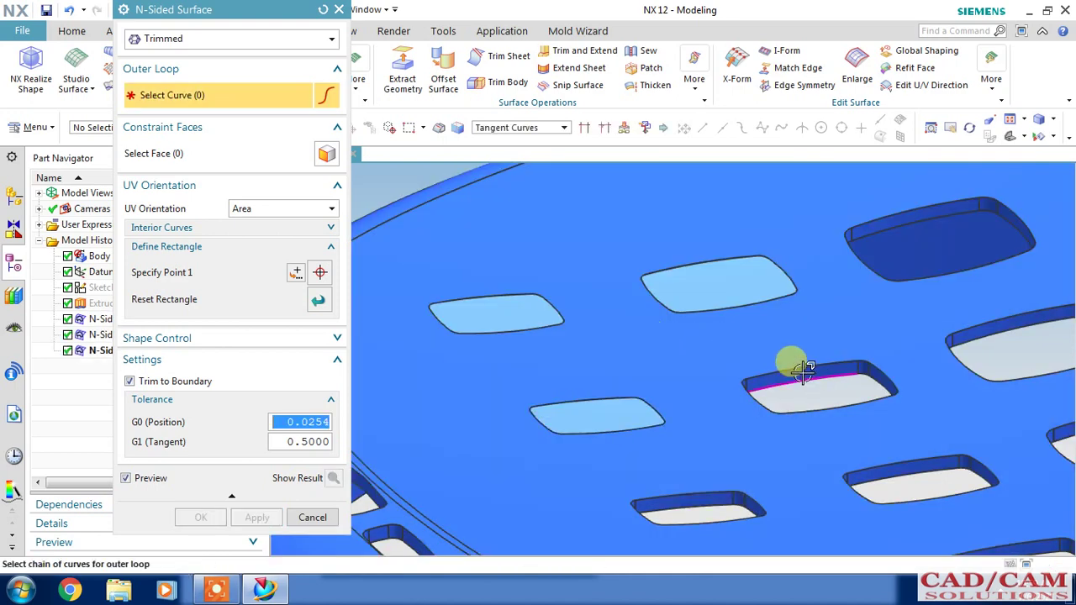
click(801, 366)
middle_click(810, 313)
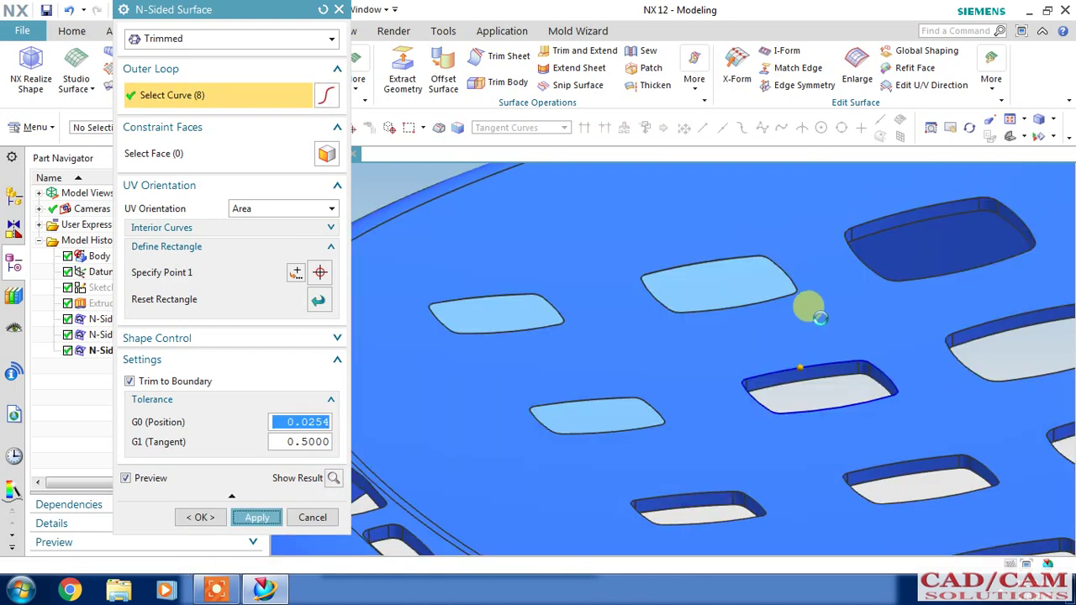
click(920, 277)
middle_click(853, 324)
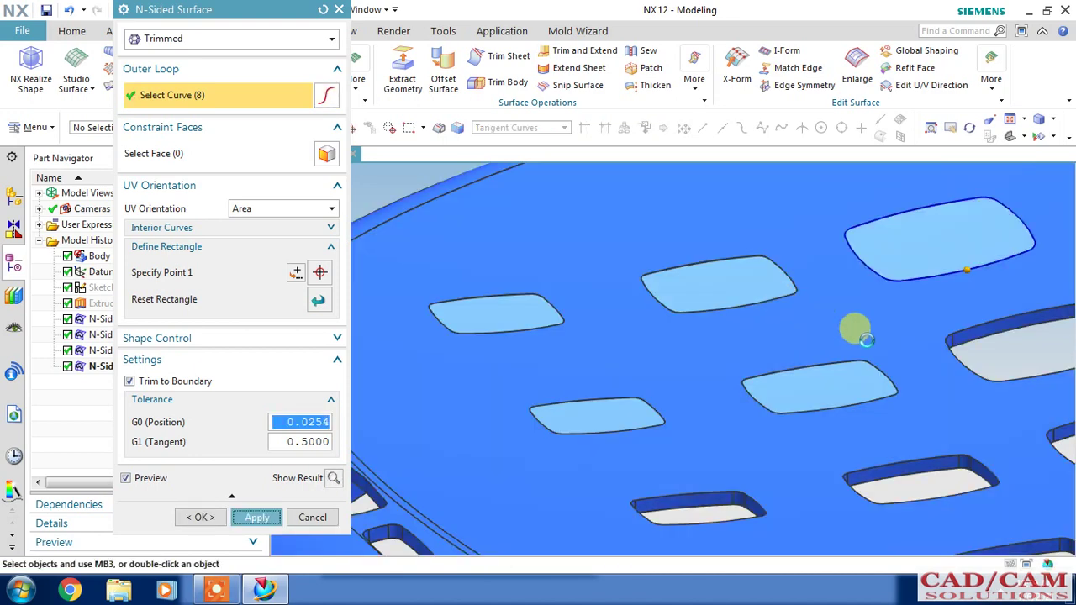
click(967, 319)
middle_click(776, 305)
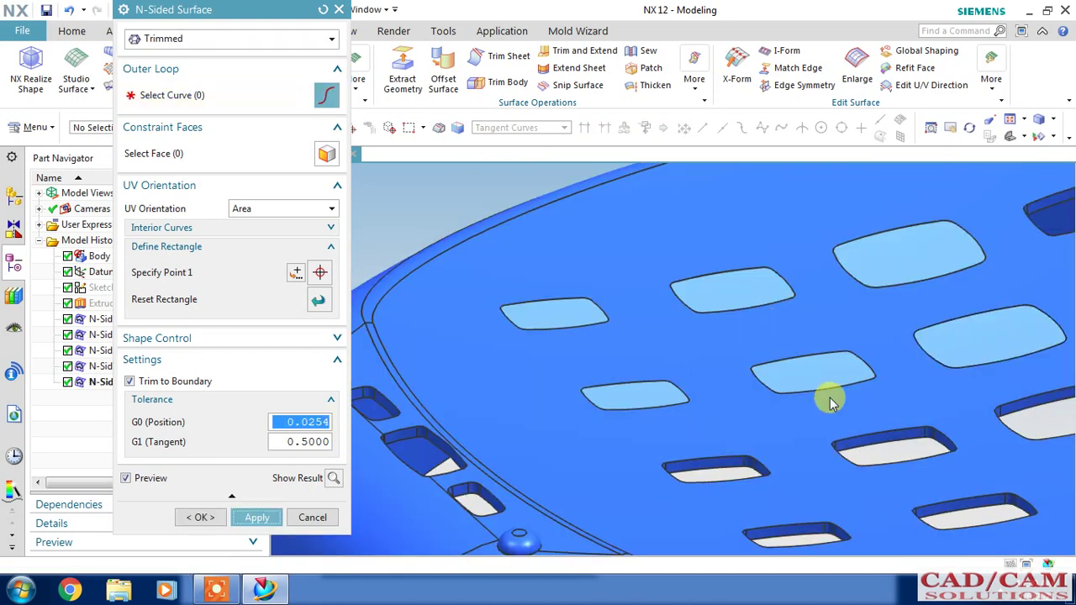
click(864, 428)
middle_click(807, 406)
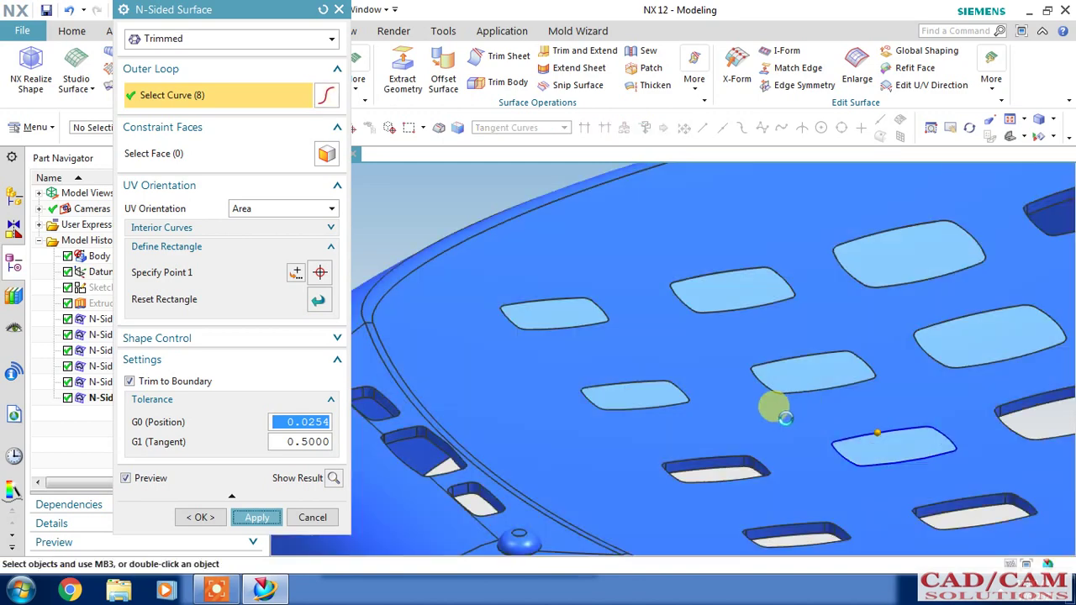
click(704, 434)
middle_click(708, 410)
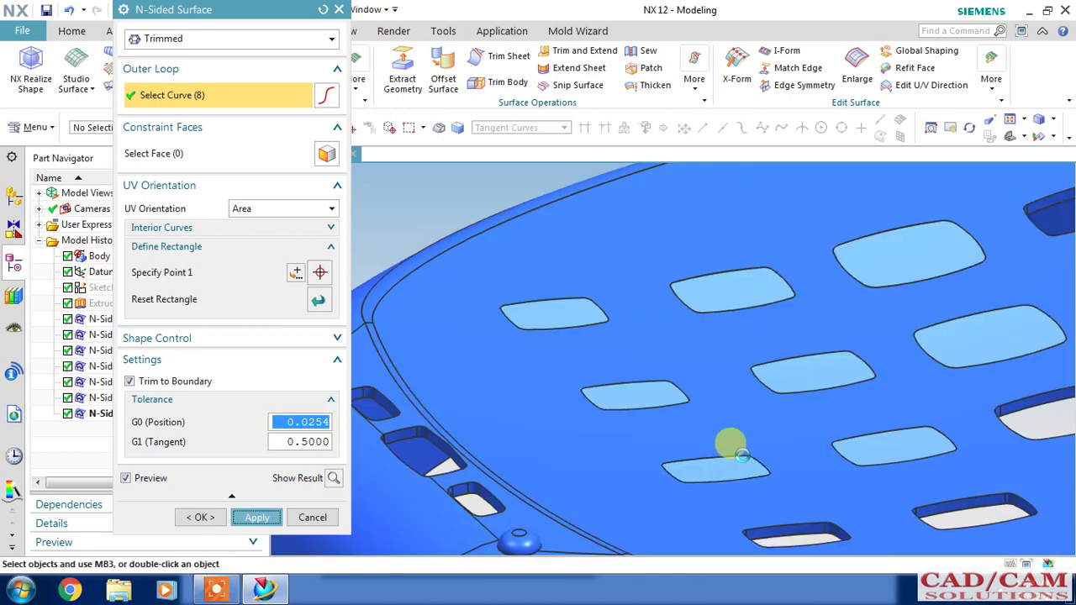
click(795, 521)
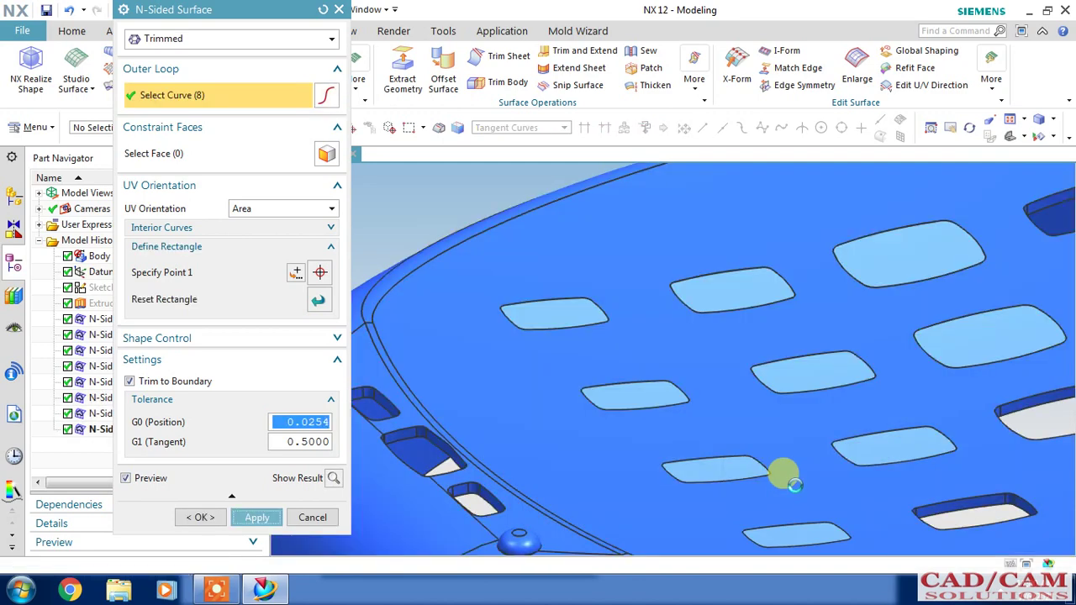
middle_click(781, 476)
- Rotate the model and patch the remaining slot holes on the right side
middle_drag(781, 471, 1000, 457)
scroll(1000, 457, down, 3)
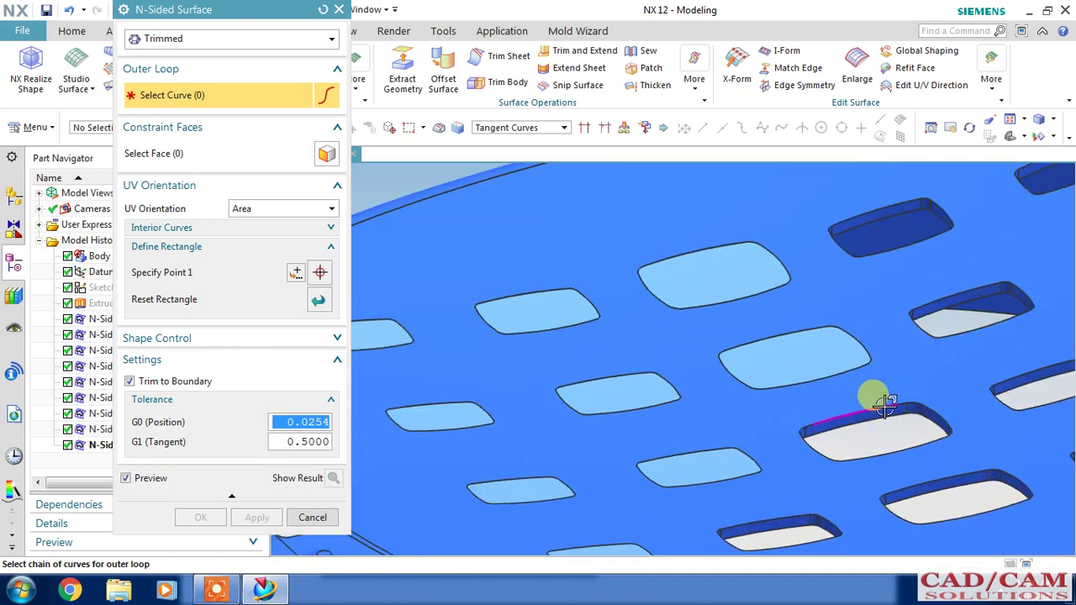
click(882, 404)
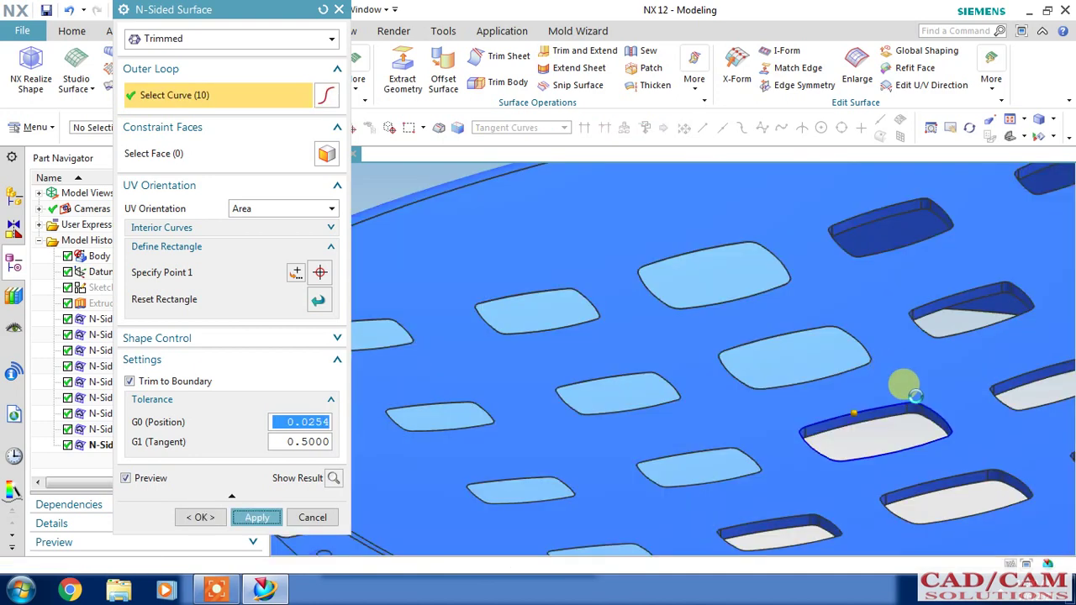
middle_click(900, 385)
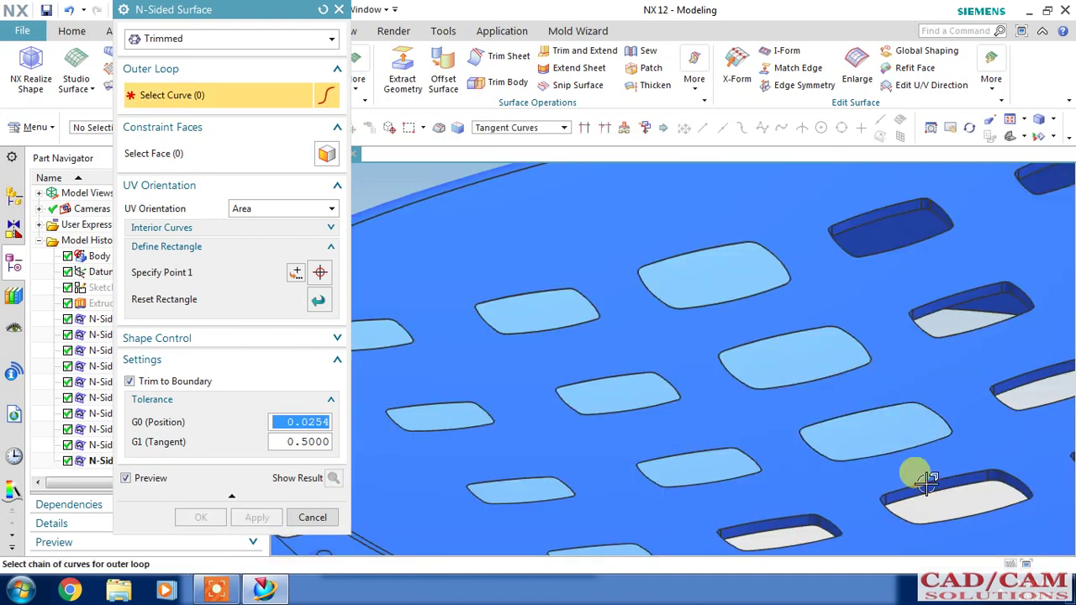
click(928, 482)
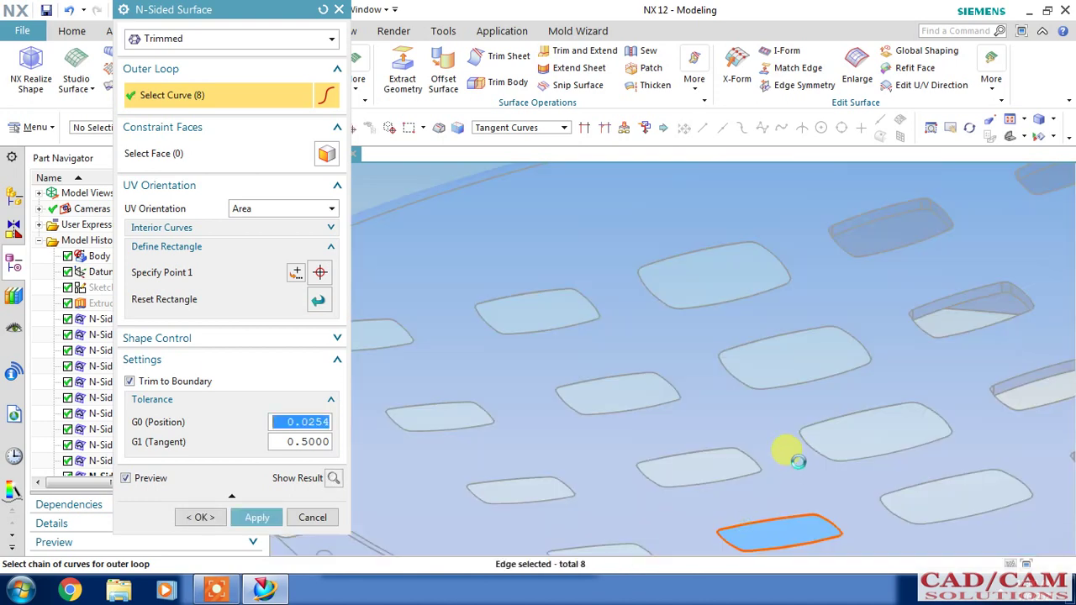
middle_click(791, 458)
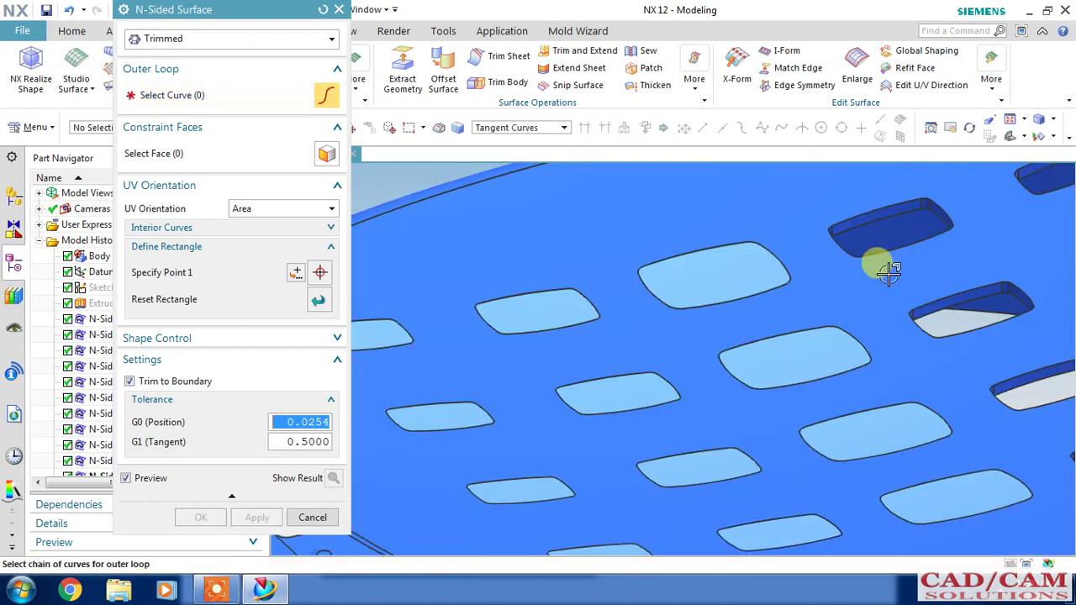
click(869, 208)
middle_click(874, 298)
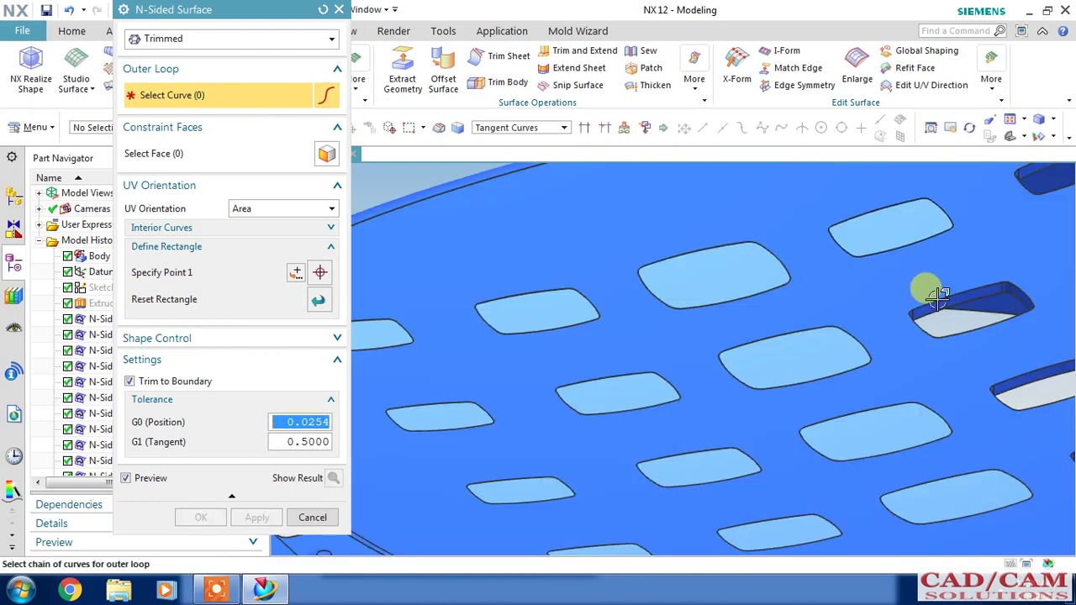
click(937, 296)
scroll(913, 360, down, 2)
middle_click(906, 357)
scroll(905, 356, down, 2)
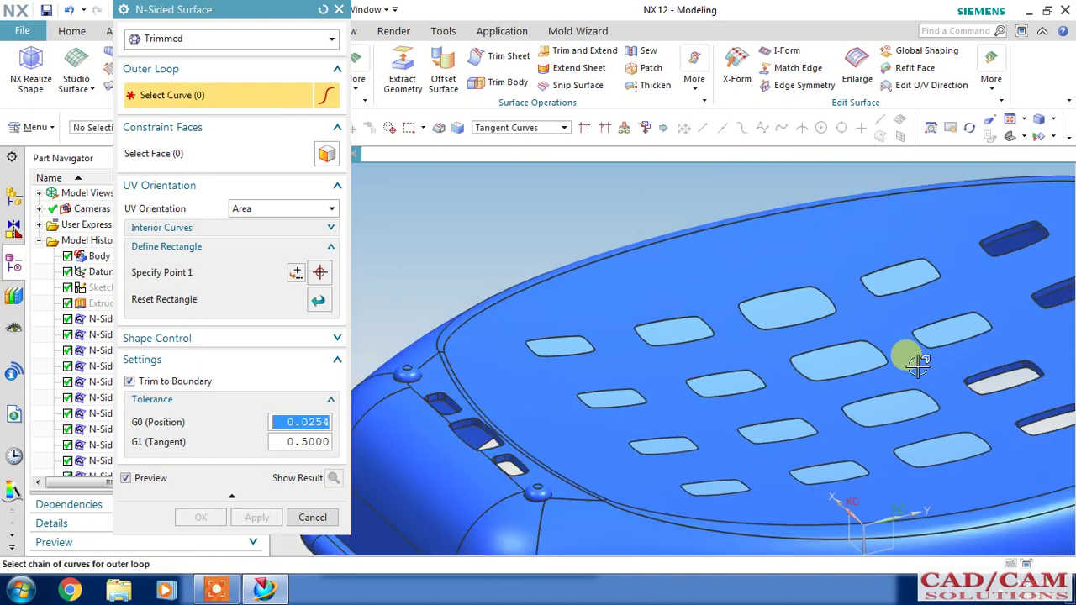
scroll(921, 367, down, 2)
scroll(1047, 342, up, 3)
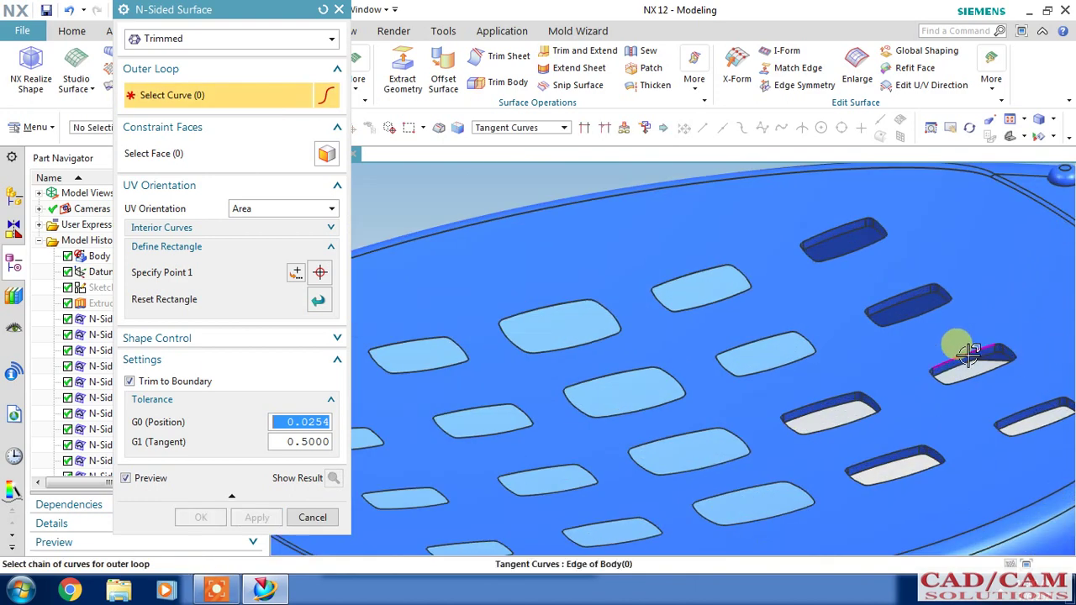
click(969, 353)
middle_click(962, 349)
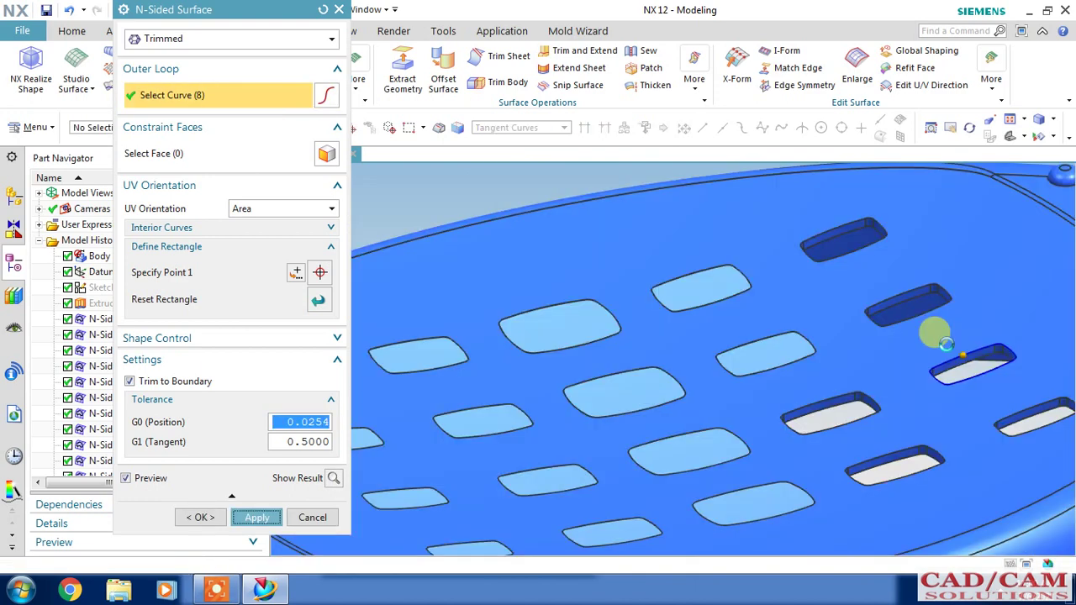
click(895, 293)
middle_click(875, 273)
click(832, 226)
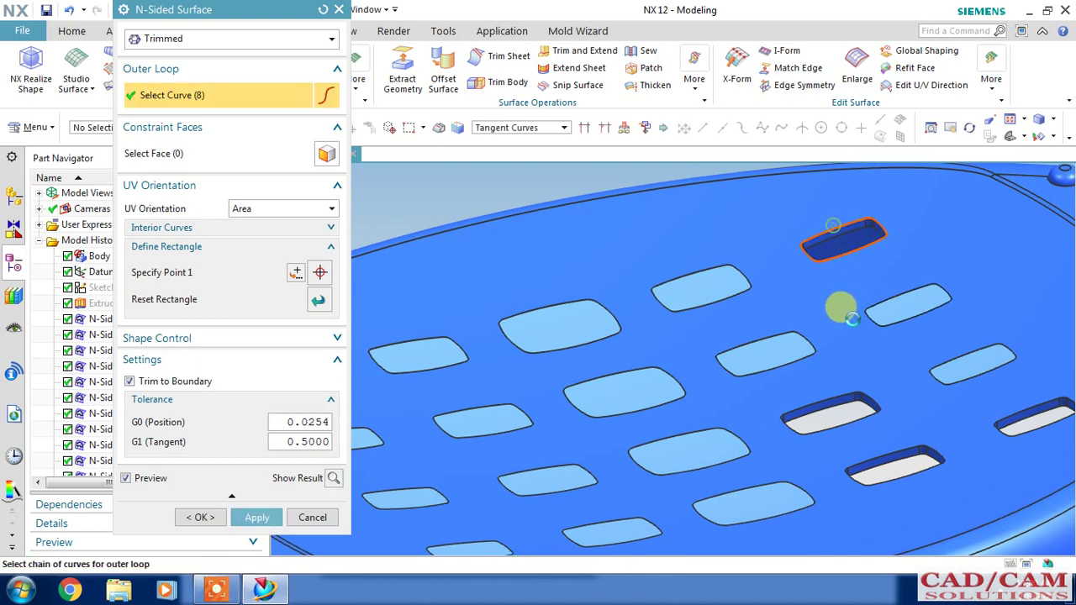
middle_click(845, 311)
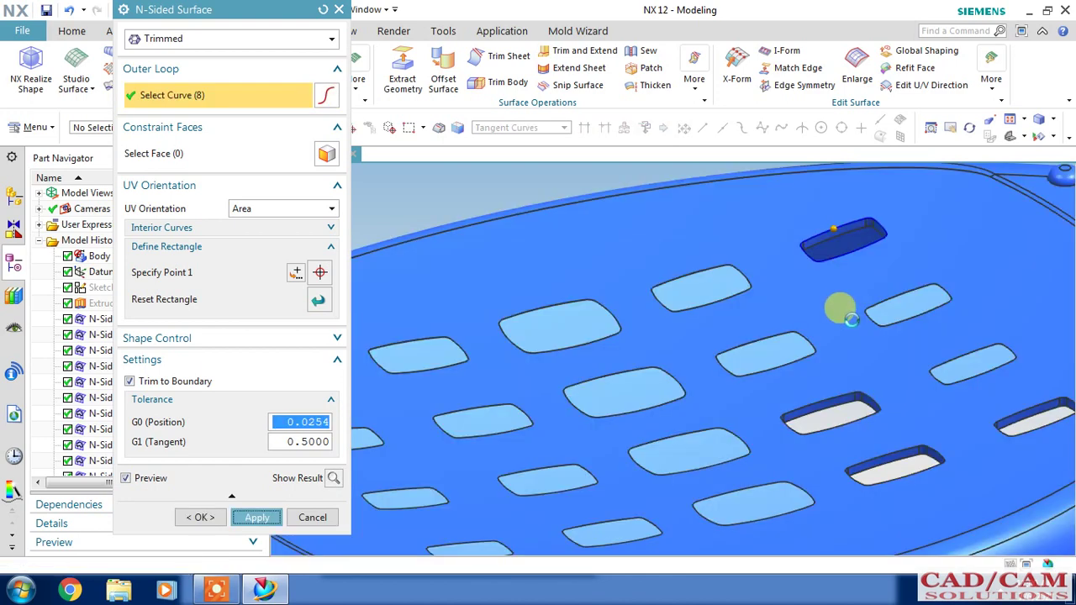
click(824, 402)
middle_click(845, 368)
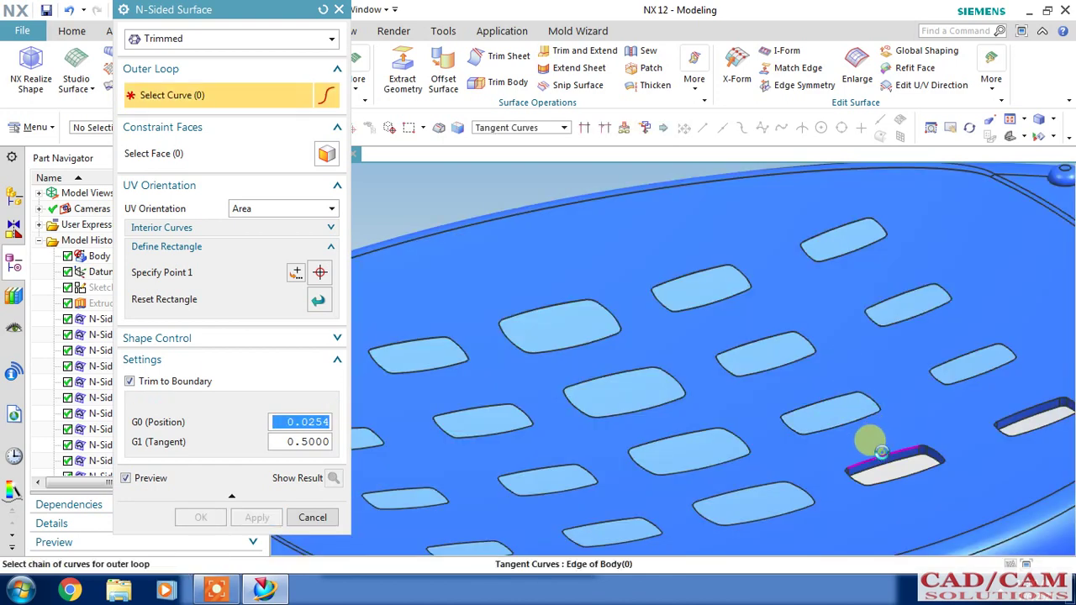
click(880, 452)
middle_click(975, 395)
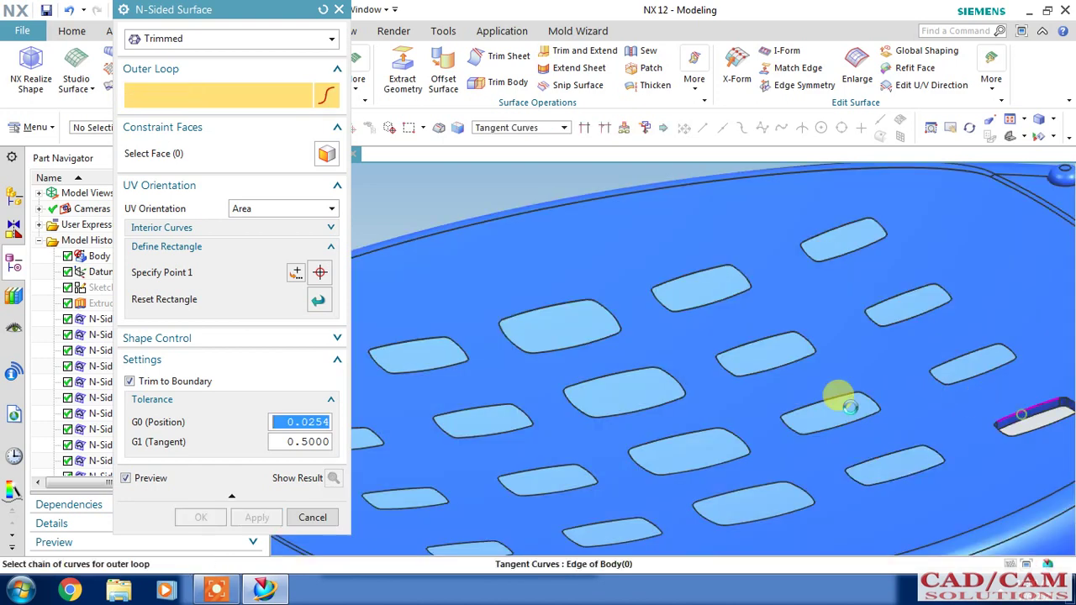
- Patch the two slot holes near the rim with N-sided surfaces
scroll(847, 407, down, 1)
scroll(843, 405, down, 1)
scroll(841, 405, down, 1)
scroll(841, 405, down, 1)
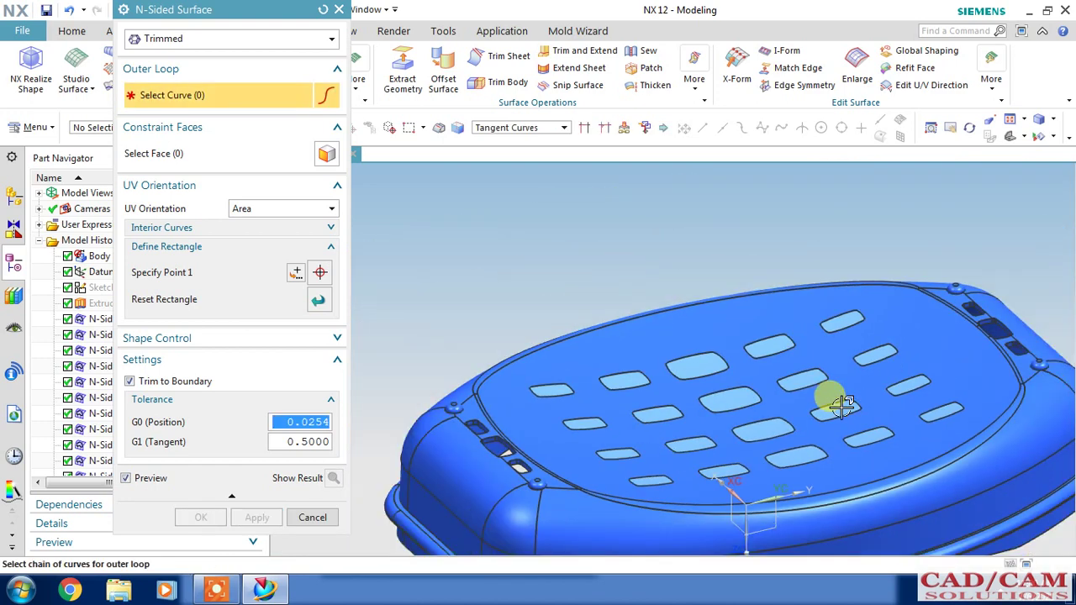
scroll(468, 411, up, 2)
scroll(471, 412, up, 2)
click(480, 420)
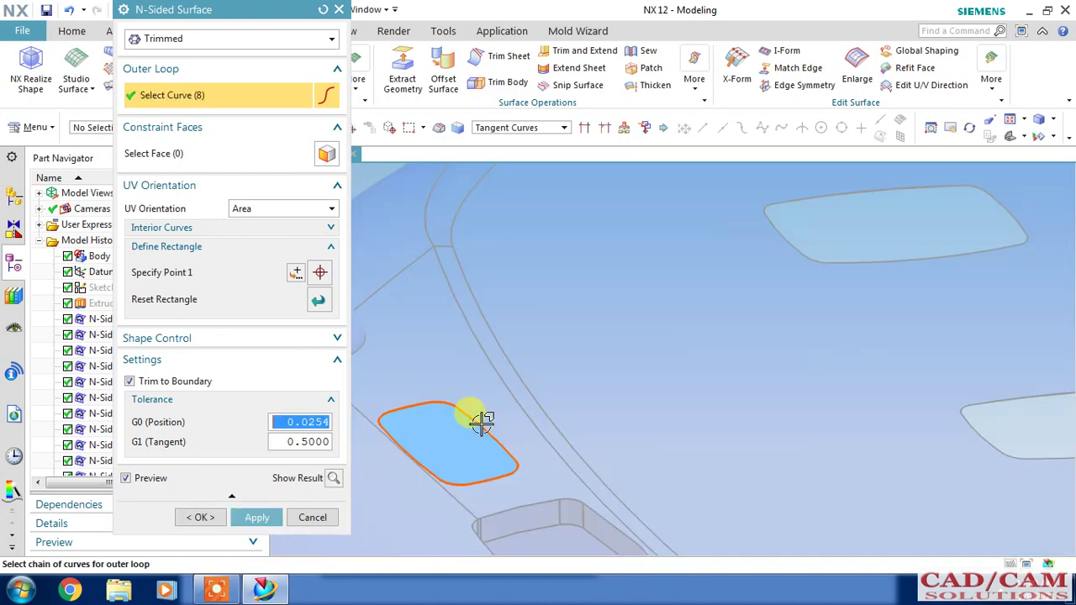
middle_click(572, 391)
click(533, 503)
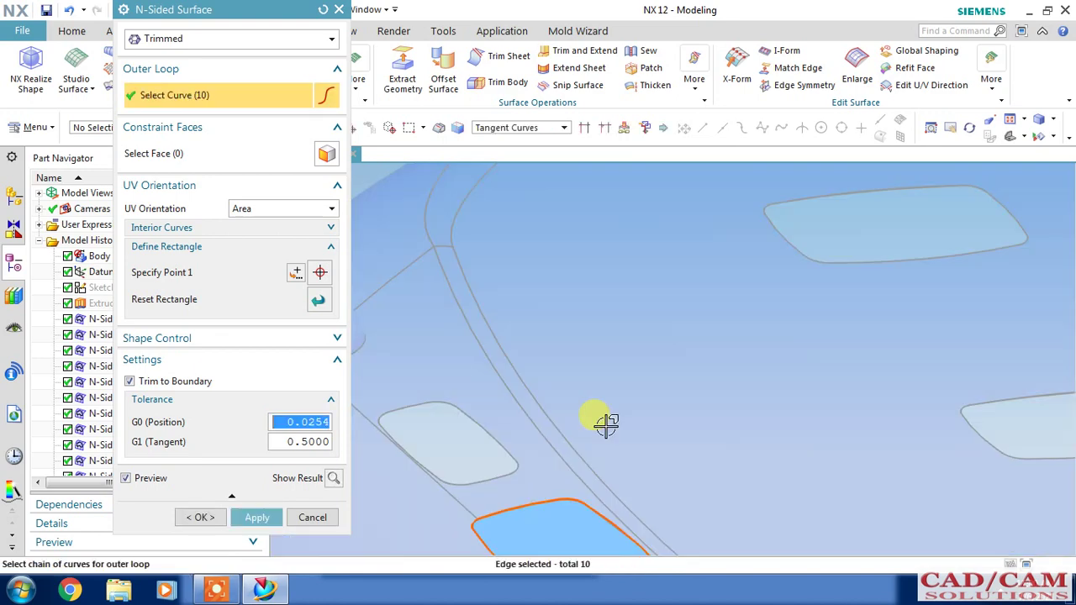
middle_click(605, 425)
- Clear the rim pocket edge selections and cancel the N-Sided Surface command
scroll(597, 420, down, 2)
scroll(598, 418, up, 1)
scroll(639, 534, up, 1)
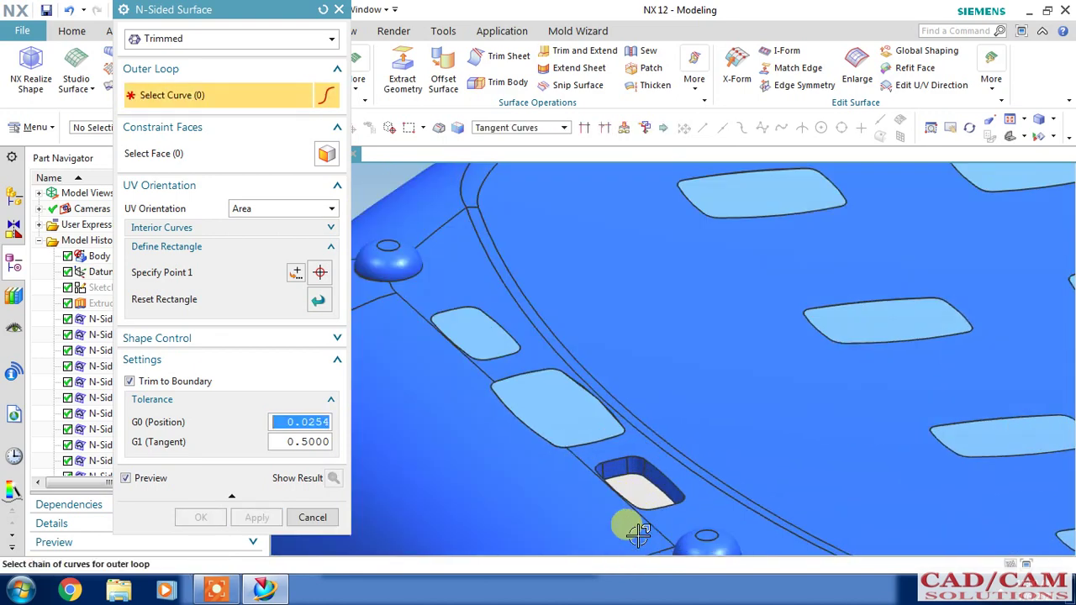
scroll(639, 534, up, 1)
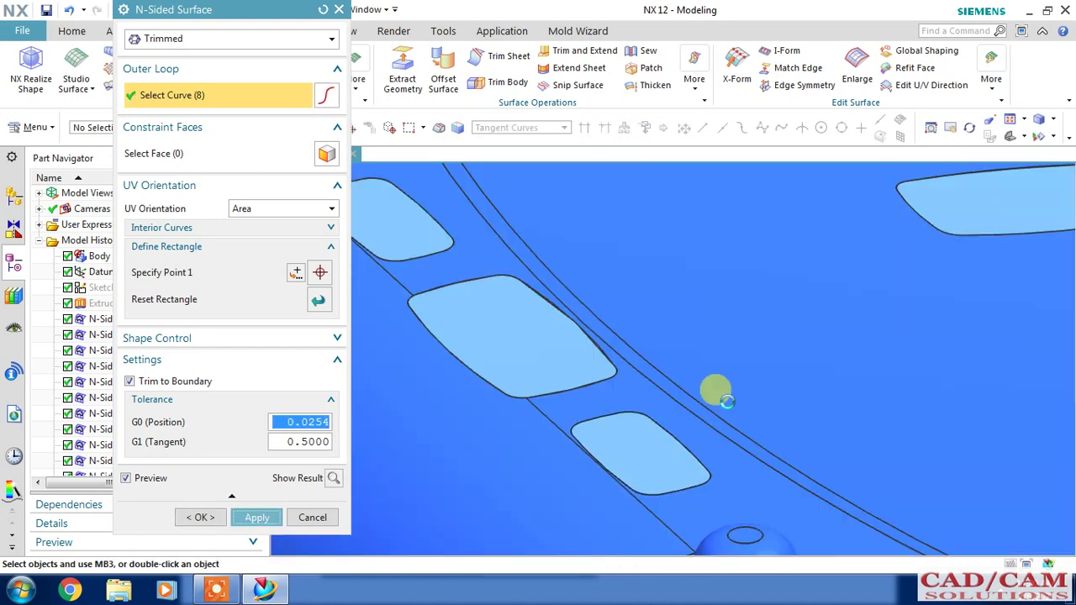
scroll(720, 389, down, 2)
scroll(728, 401, down, 3)
scroll(967, 315, up, 2)
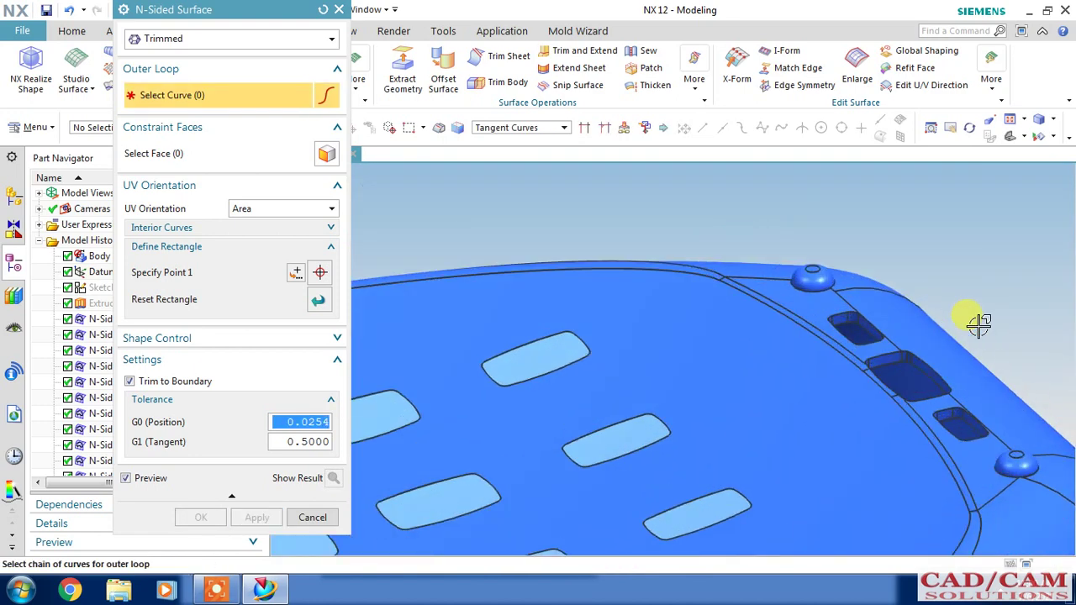
scroll(925, 319, up, 1)
click(805, 310)
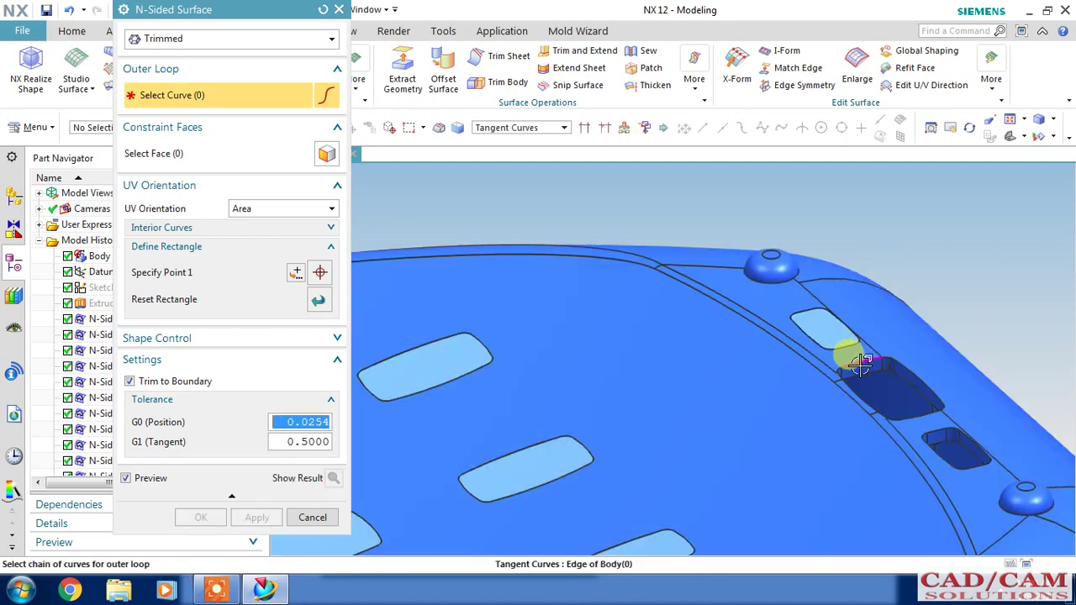
click(846, 357)
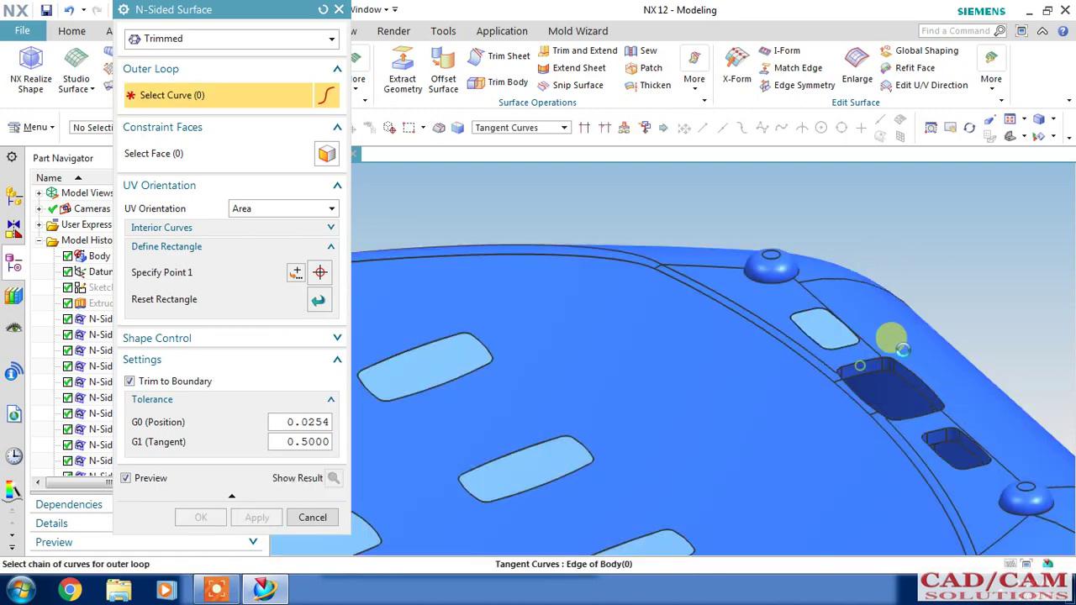
key(Escape)
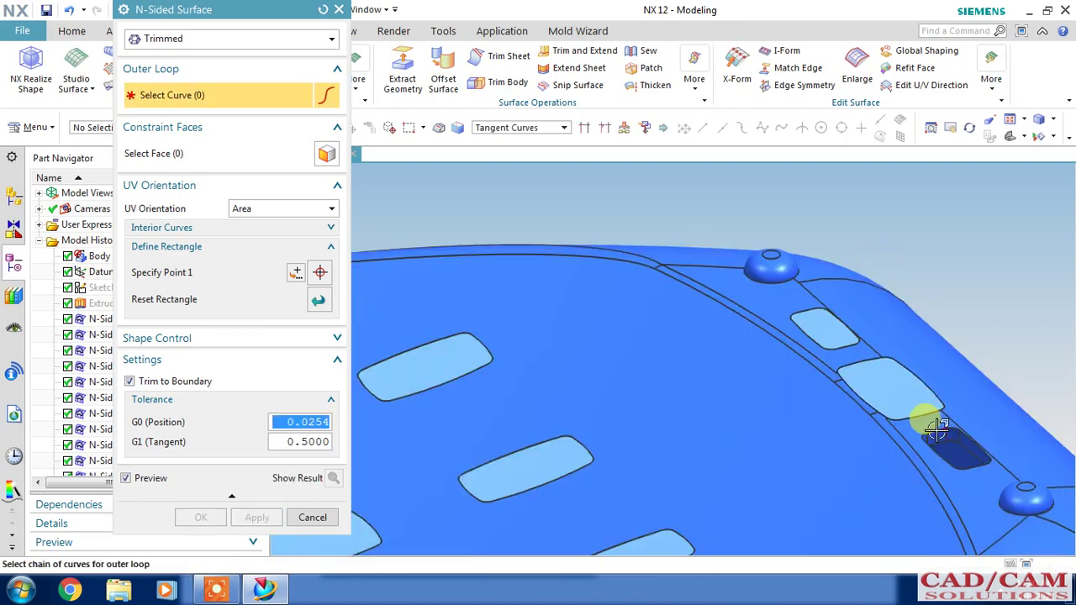
click(940, 380)
key(Escape)
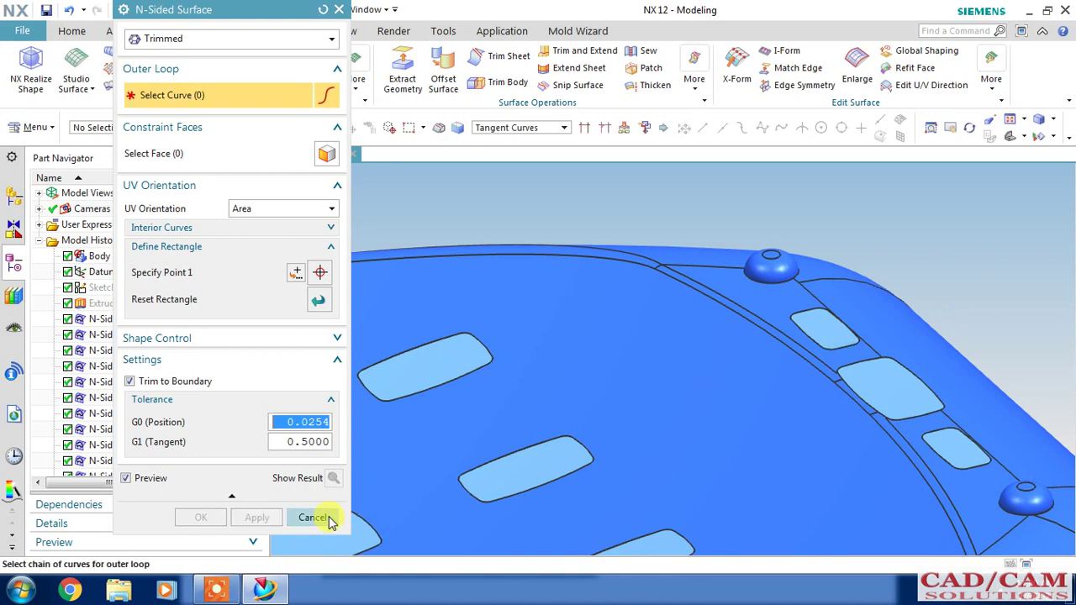
click(312, 517)
- Fit the whole soap dish in the view
scroll(619, 384, down, 3)
scroll(686, 369, down, 2)
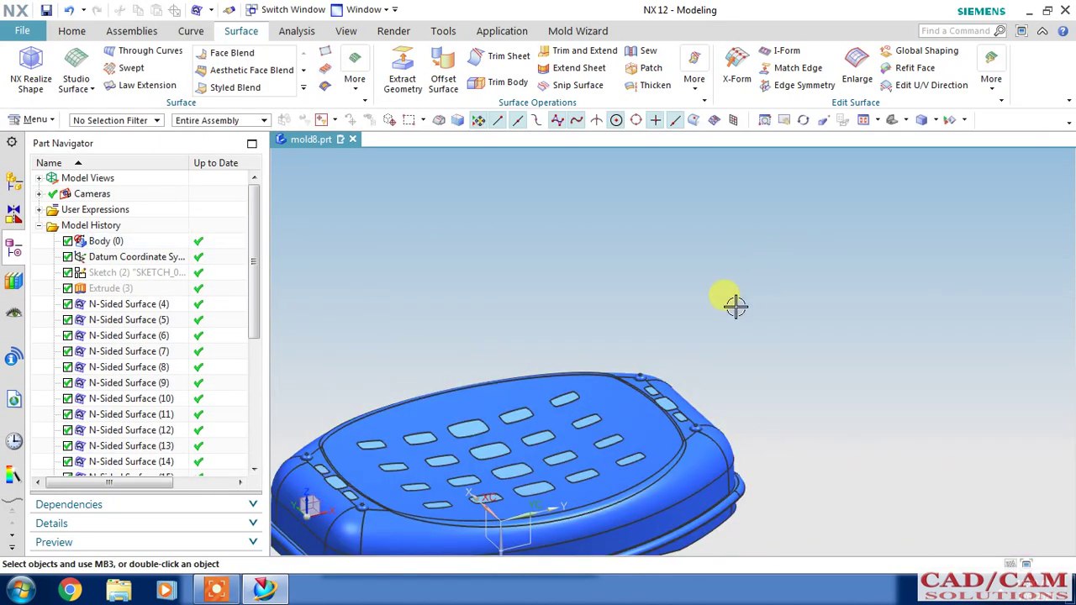
click(866, 120)
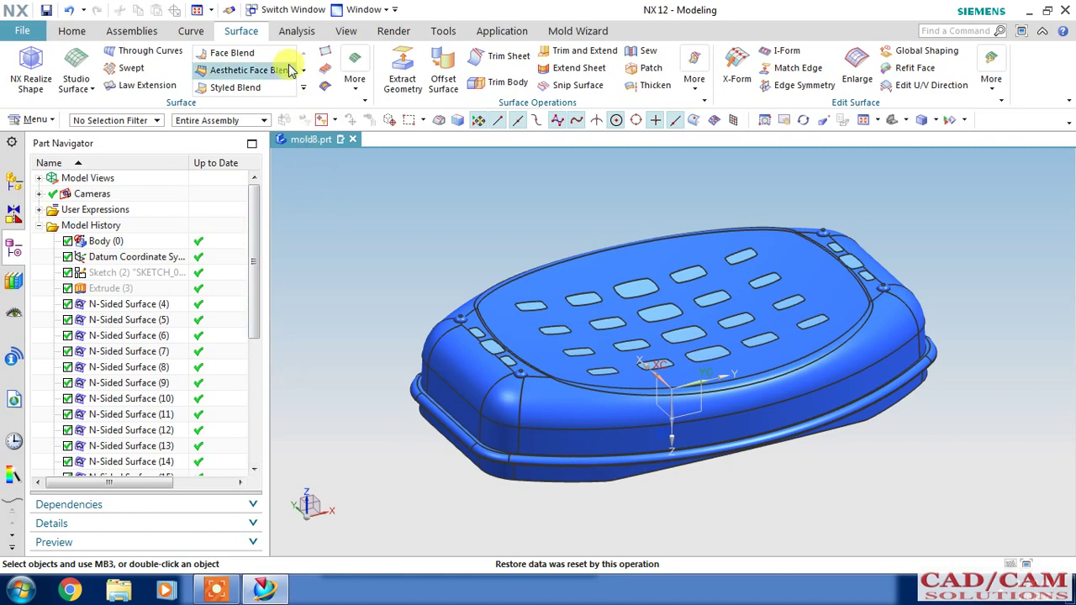
- Start Offset Surface with the Tangent Faces filter, then reset to clear faces and offset
click(437, 81)
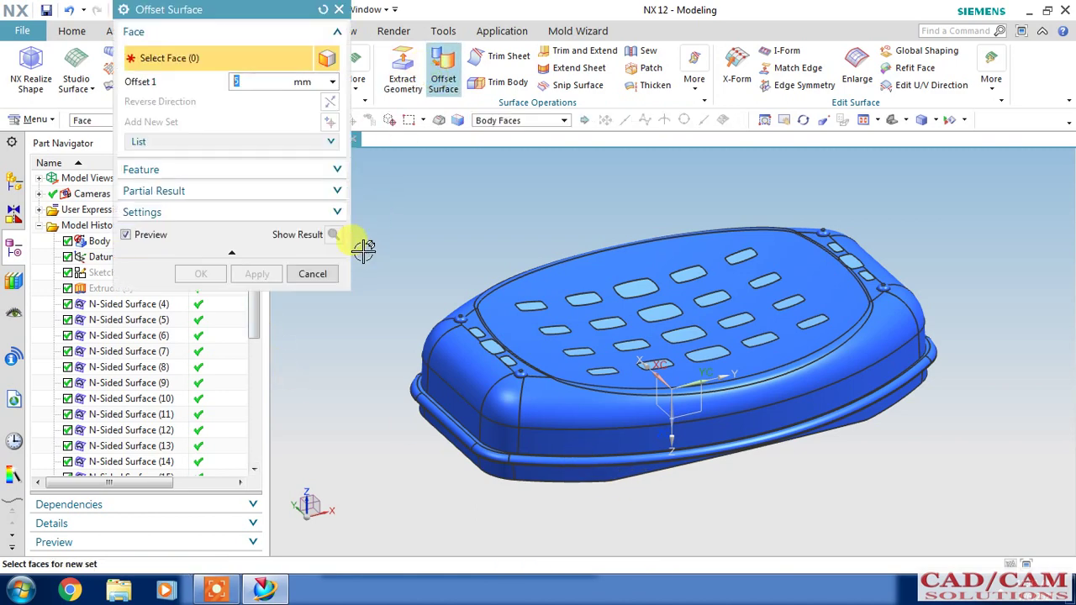
click(441, 353)
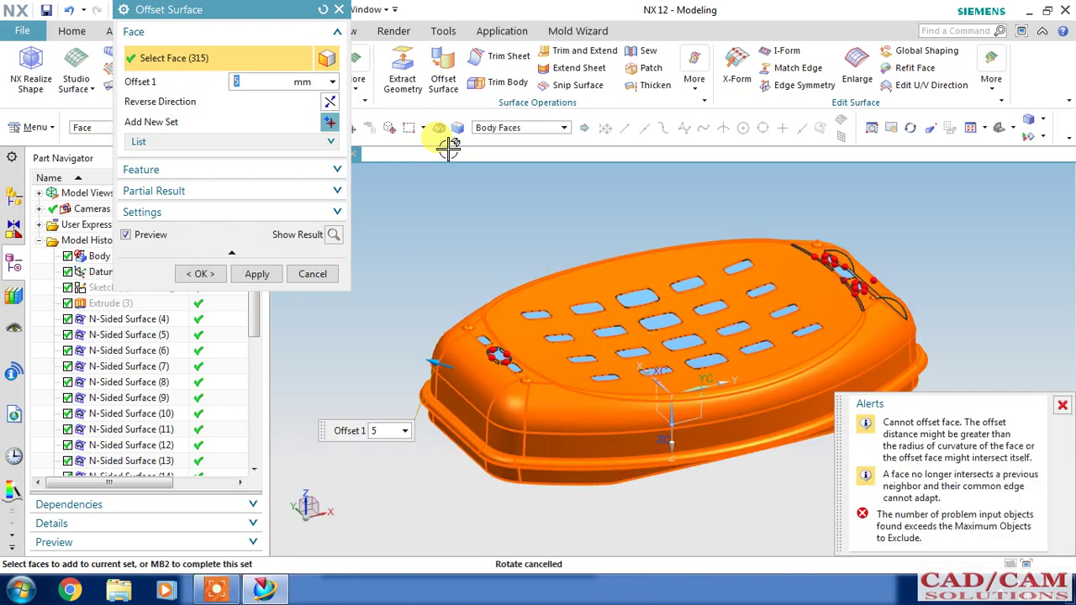
click(504, 128)
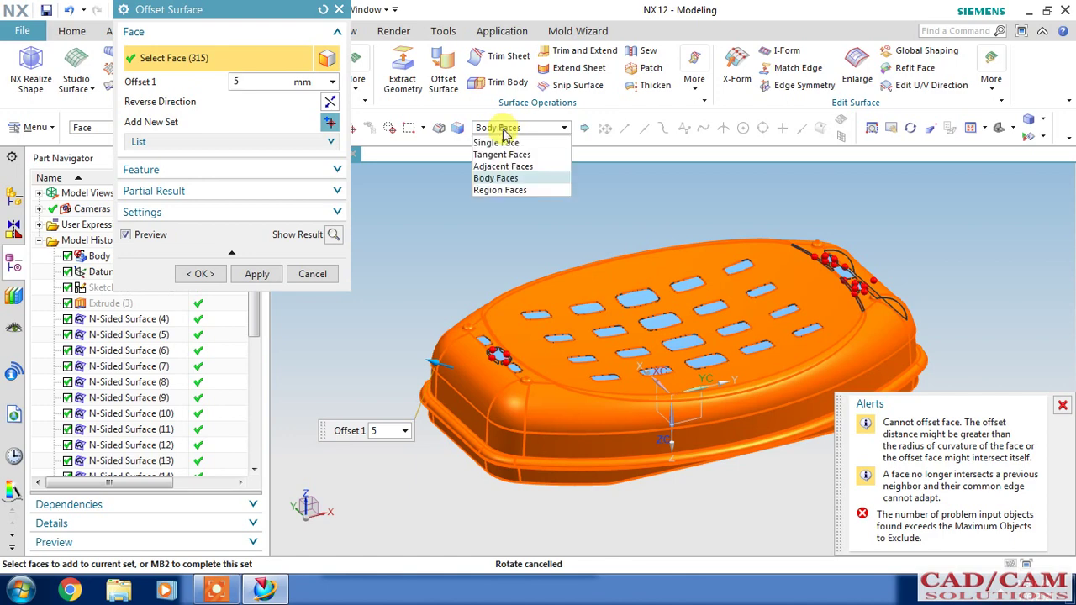
click(504, 157)
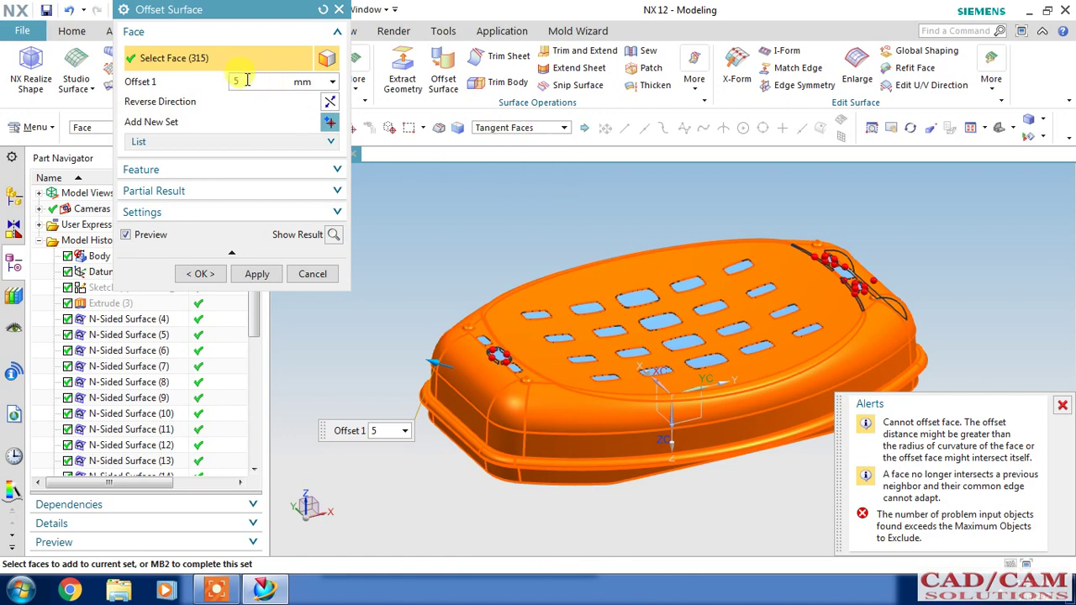
click(322, 10)
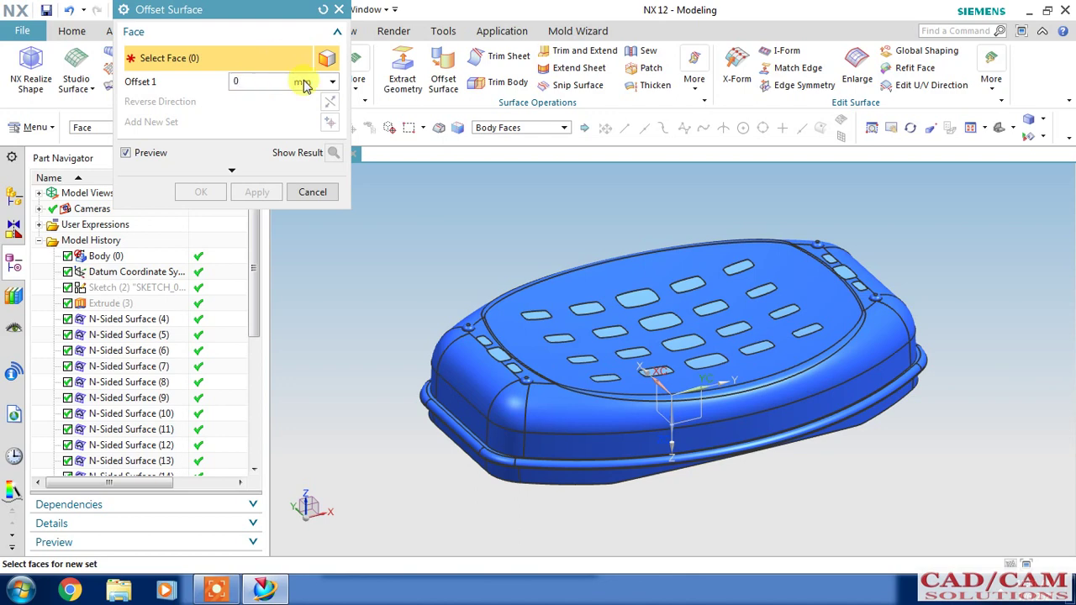
- Select the dish top with its tangent faces using the Tangent Faces filter, keeping 0 mm offset
click(537, 129)
click(504, 154)
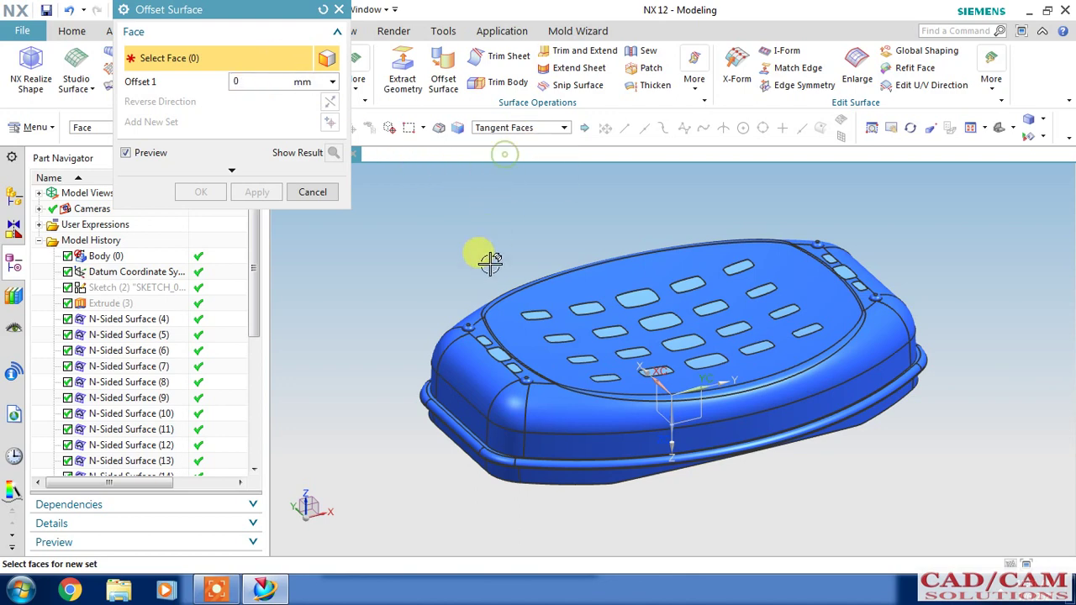
click(480, 359)
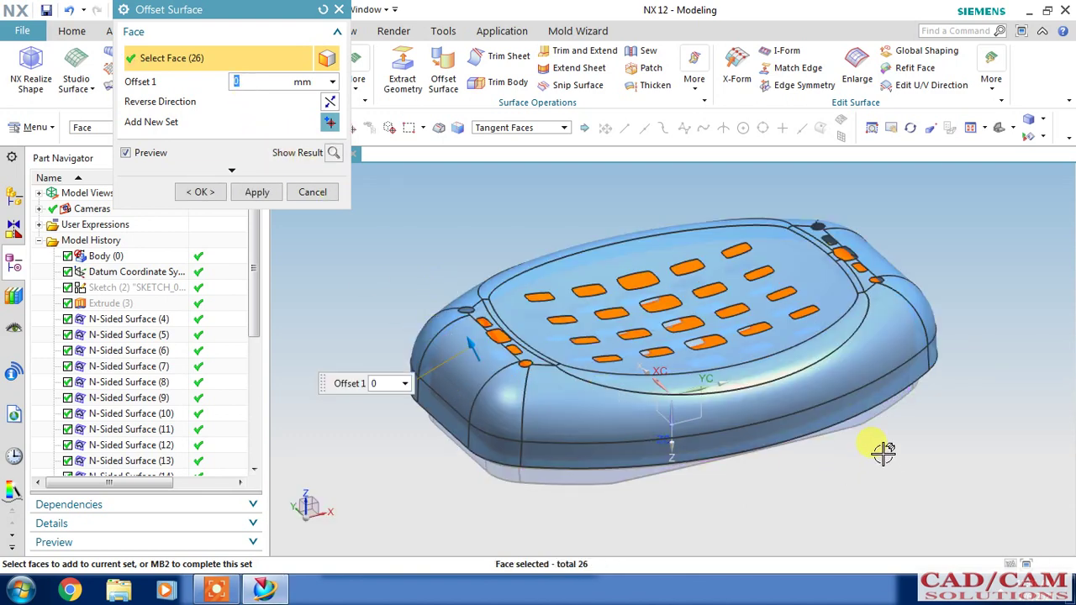
middle_drag(882, 452, 689, 439)
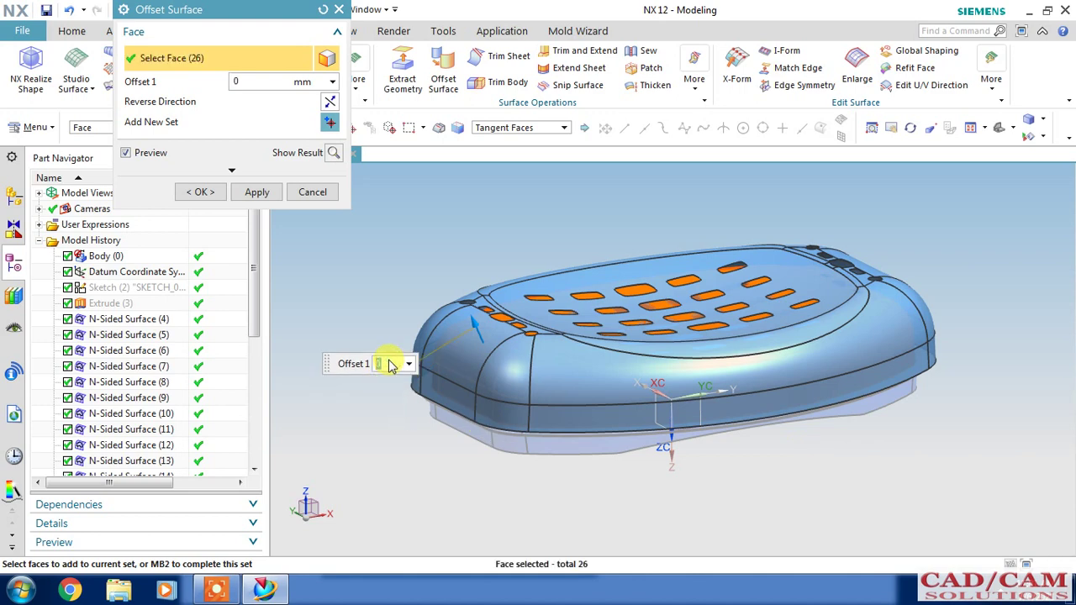
key(Return)
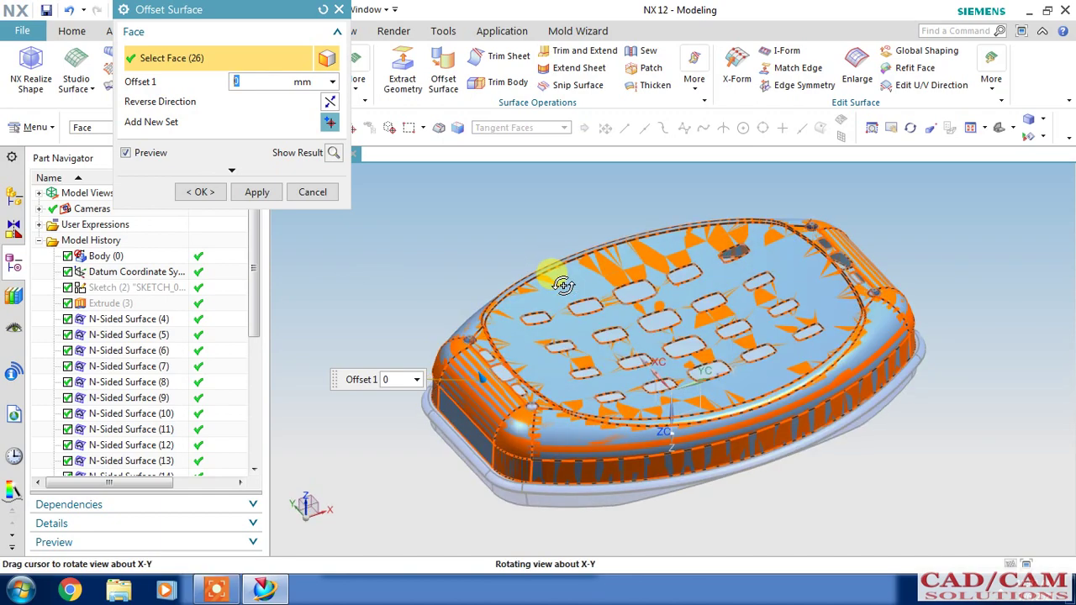
- Add the remaining top, rim, lower-left and lower-right slot faces to the selection
middle_drag(558, 252, 557, 280)
scroll(558, 279, up, 3)
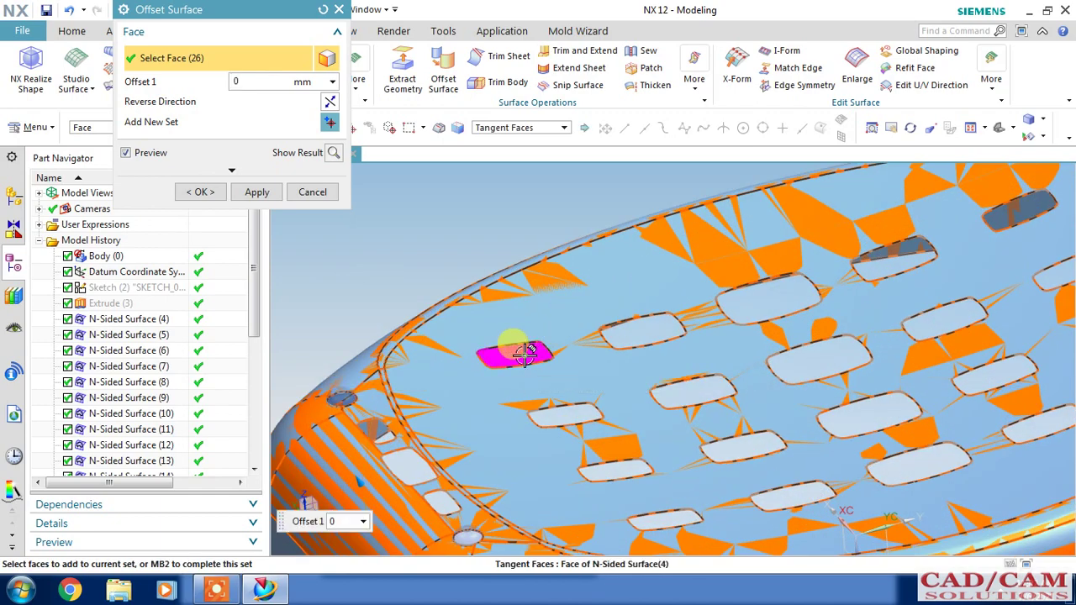
click(515, 351)
click(587, 397)
click(377, 428)
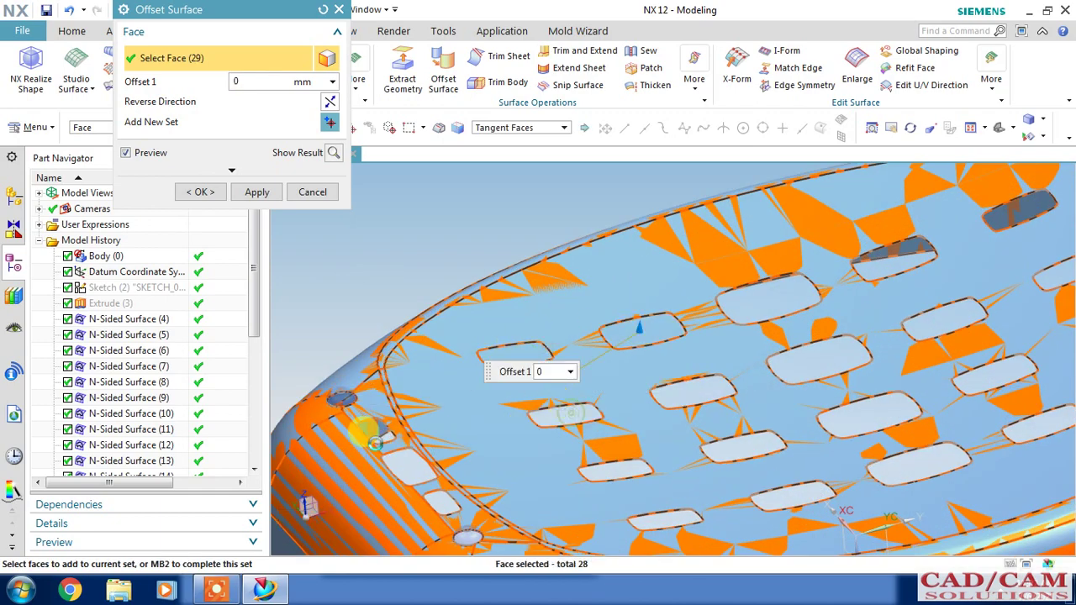
click(337, 399)
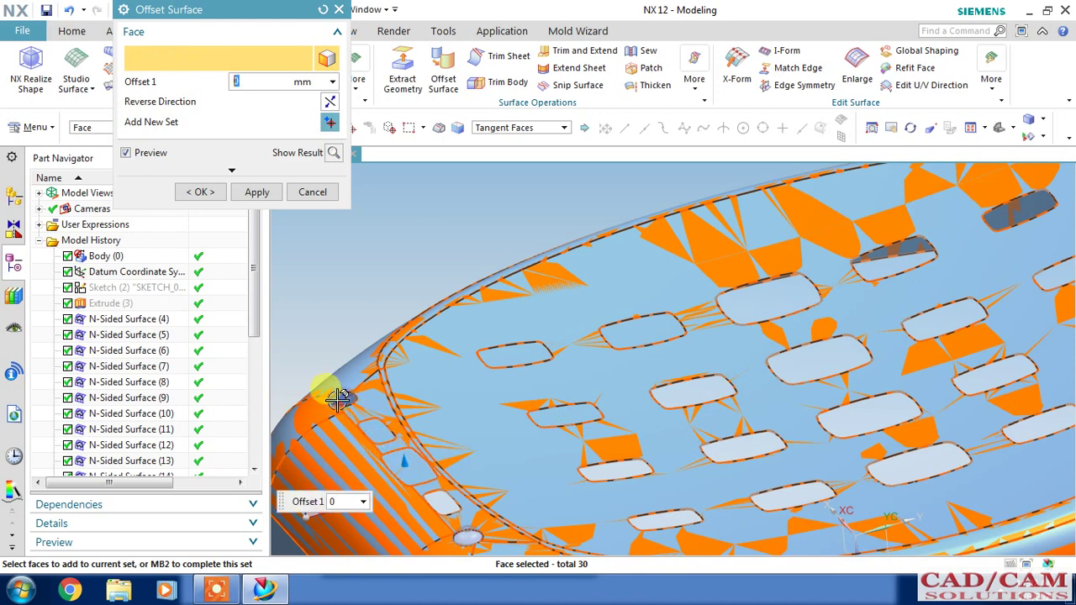
click(426, 489)
click(438, 505)
click(446, 523)
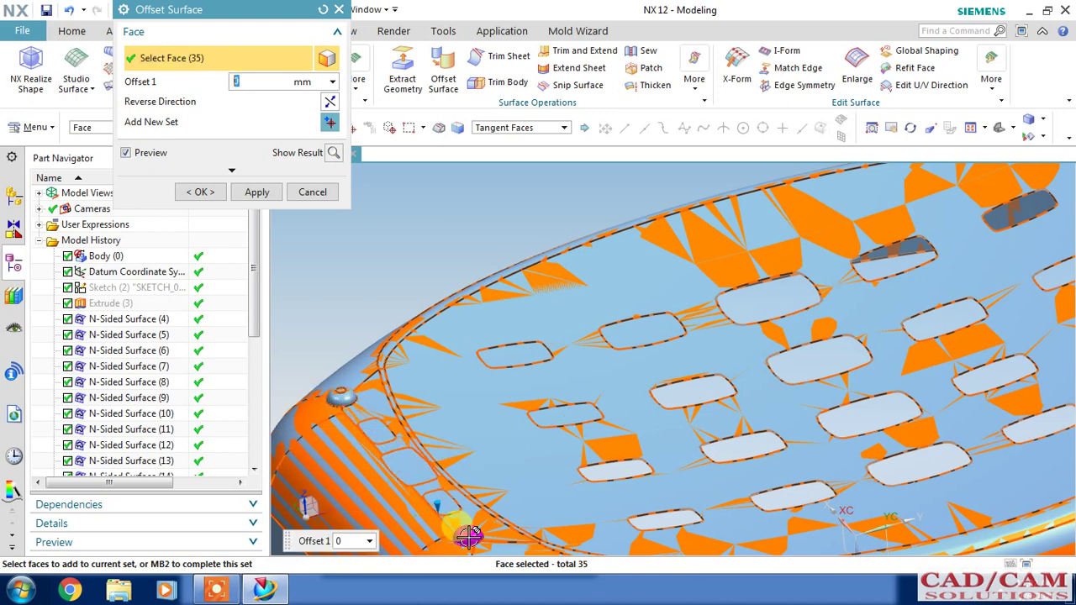
click(619, 468)
click(656, 511)
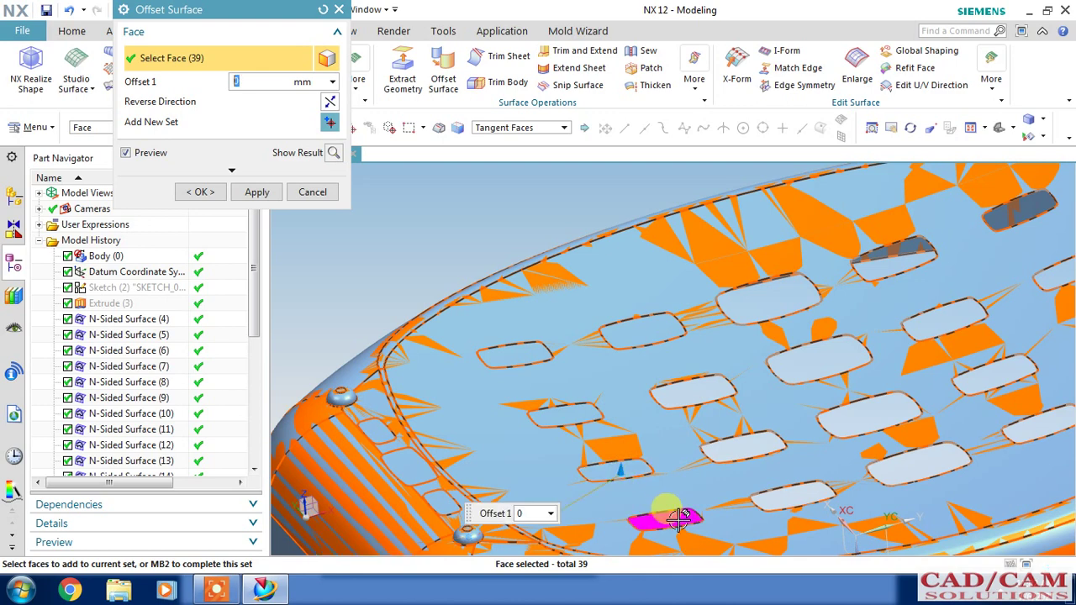
click(713, 455)
click(687, 392)
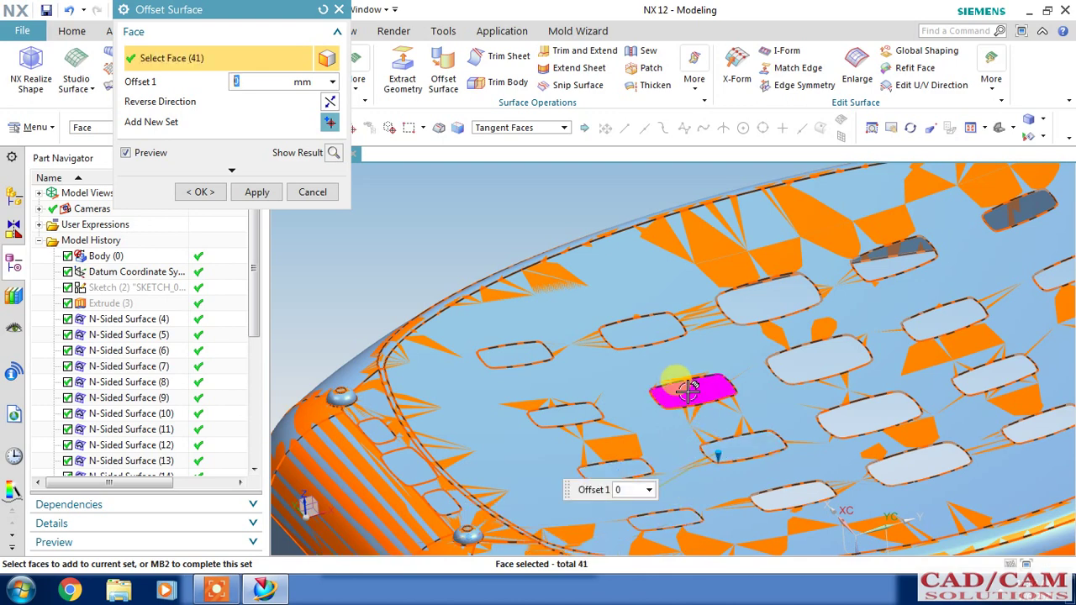
click(745, 319)
- Add the upper-right and right-side slot faces to the selection
middle_drag(745, 319, 723, 306)
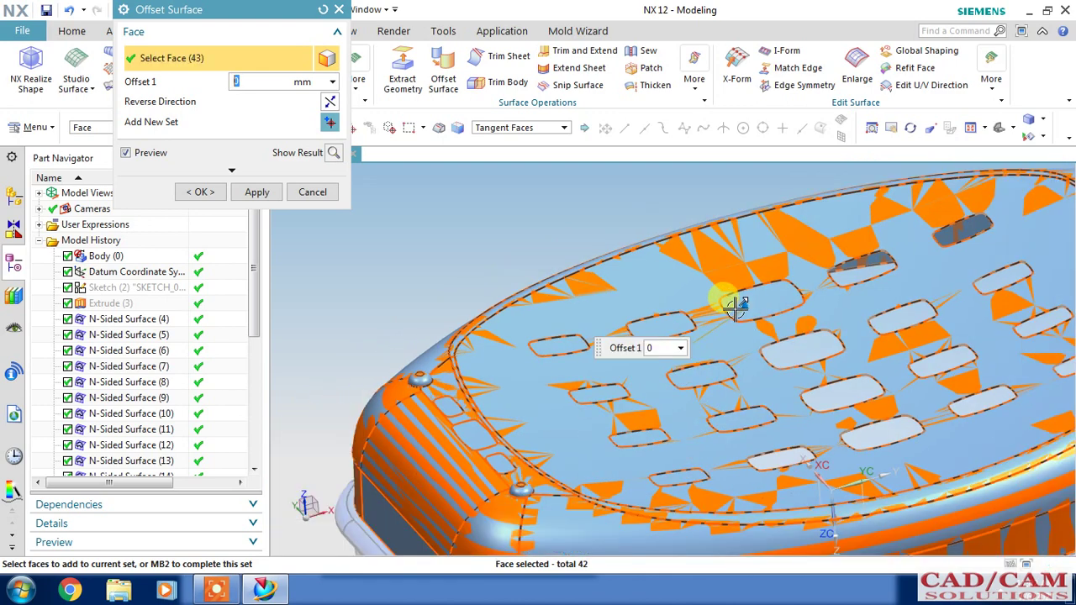
click(799, 458)
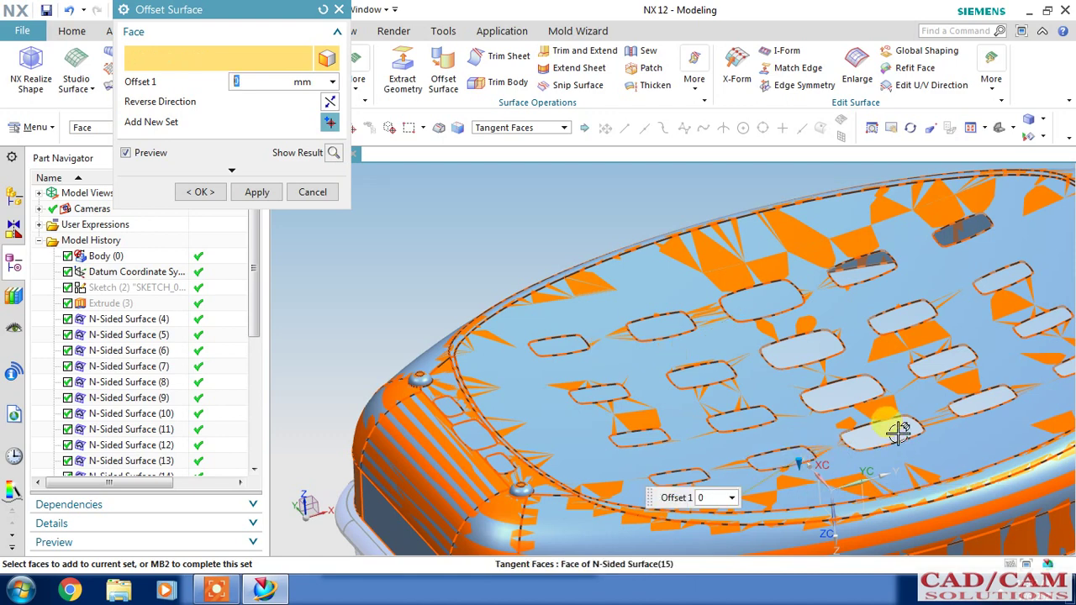
click(882, 425)
click(849, 391)
click(799, 354)
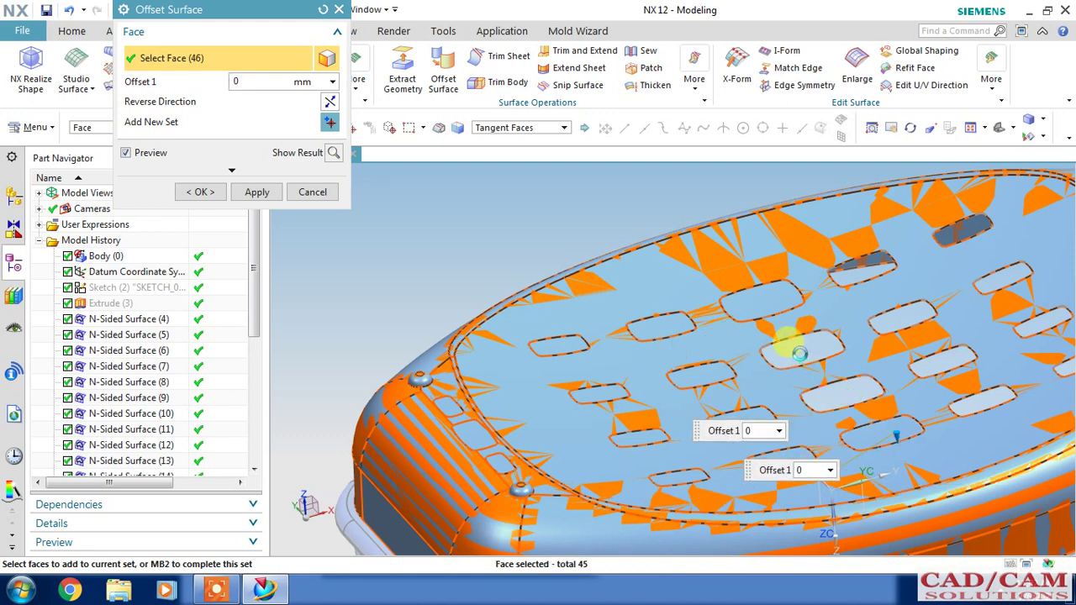
click(954, 226)
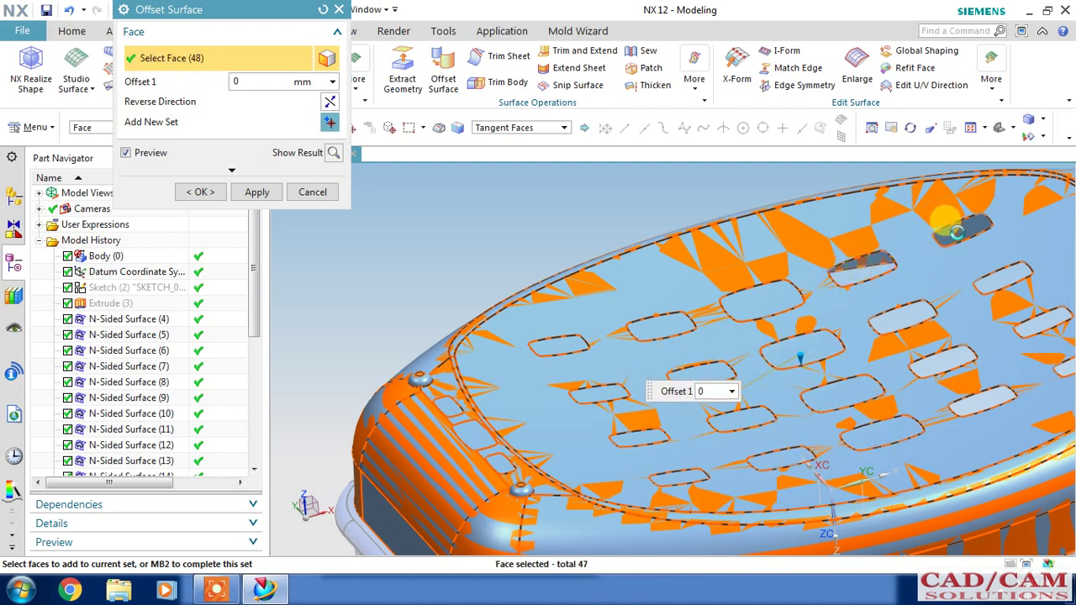
click(1009, 275)
click(887, 294)
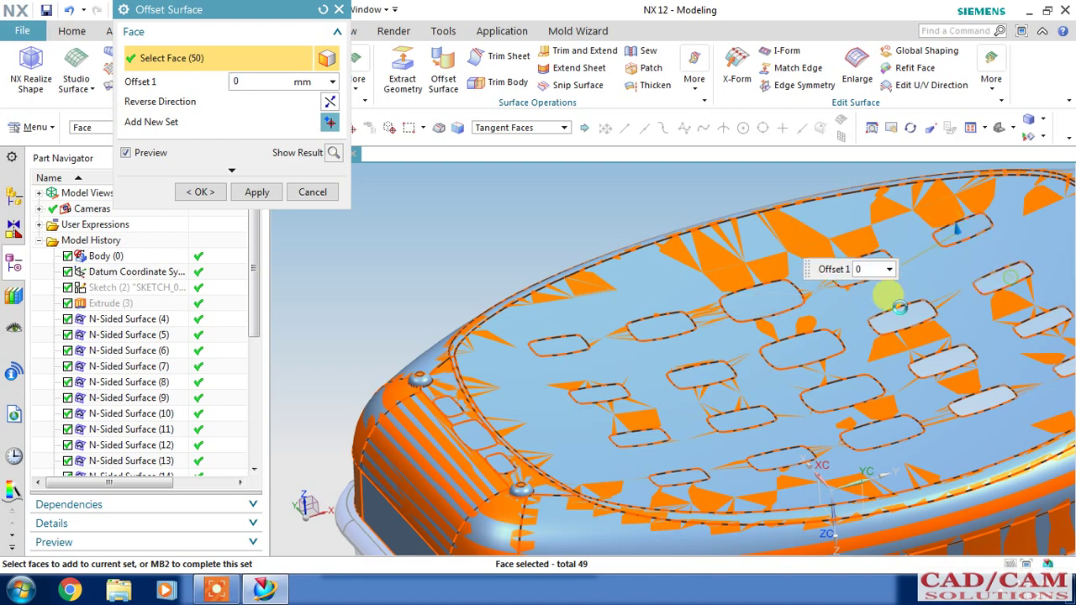
click(843, 344)
click(939, 363)
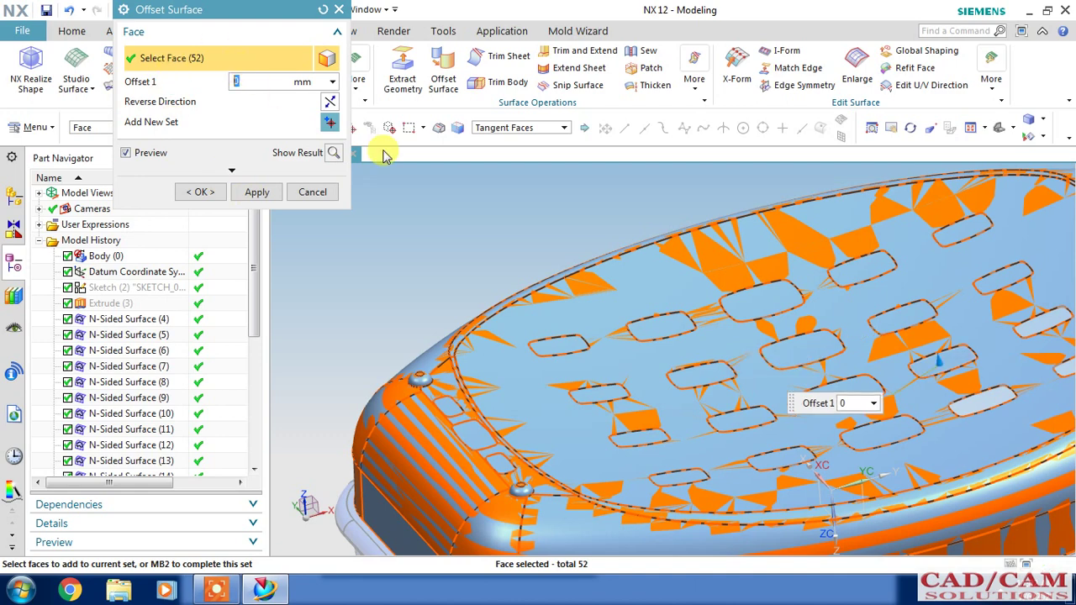
click(961, 395)
click(1014, 364)
click(1045, 324)
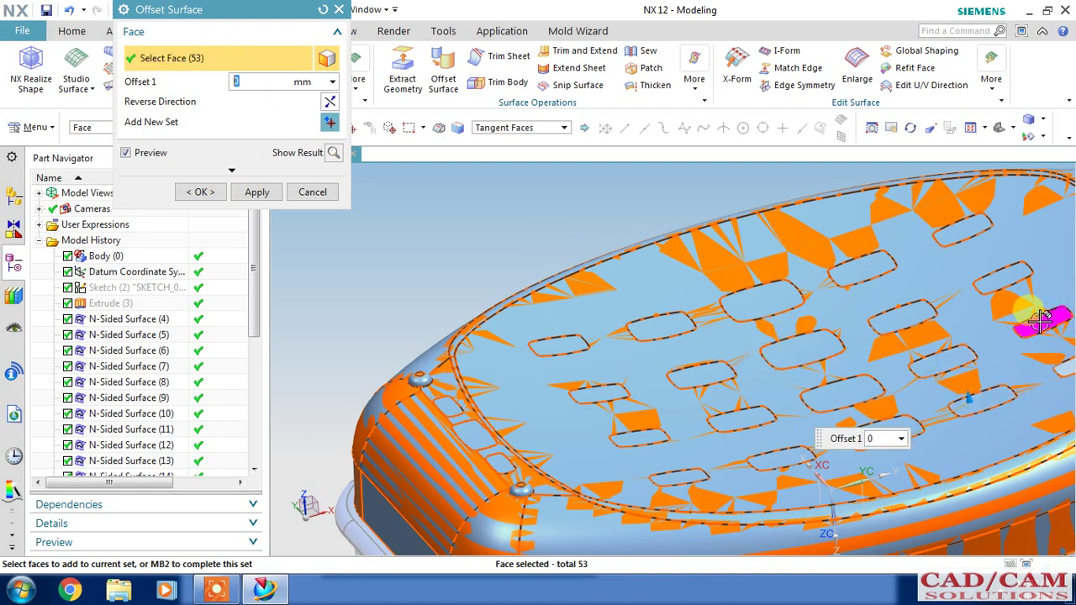
click(1063, 367)
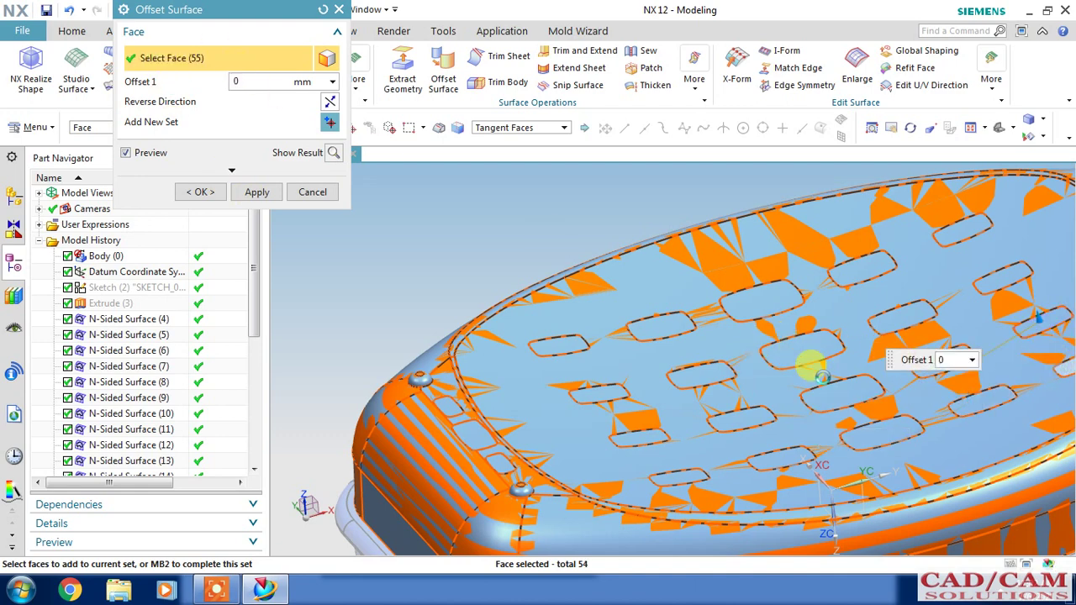
- Add the faces along the top-right edge and the nearby rim faces
scroll(809, 365, down, 3)
middle_drag(810, 365, 920, 336)
scroll(1006, 318, up, 2)
scroll(1005, 318, up, 2)
click(877, 240)
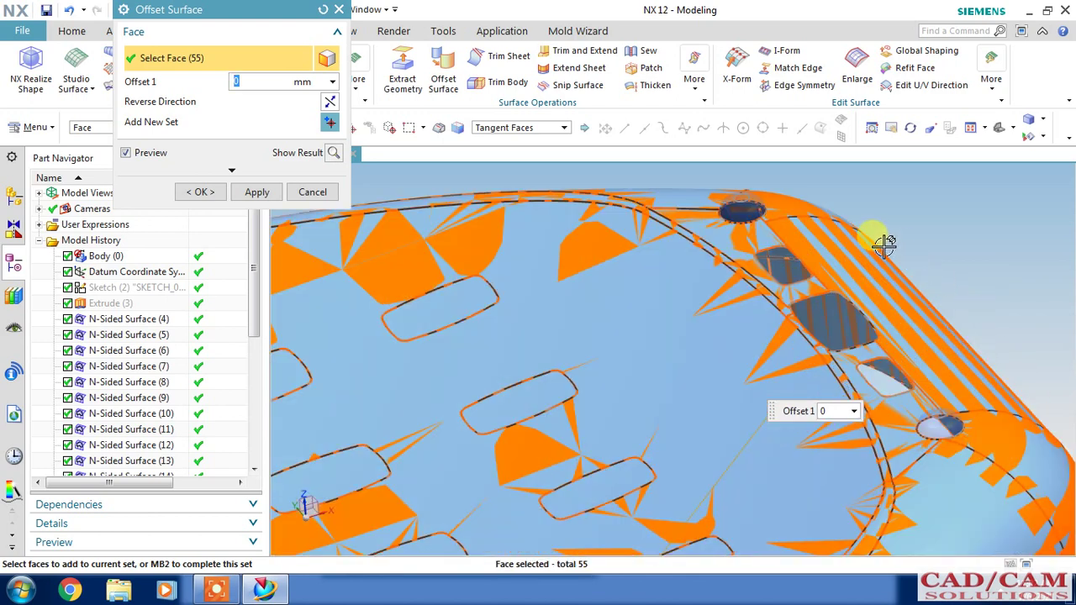
click(740, 210)
click(784, 273)
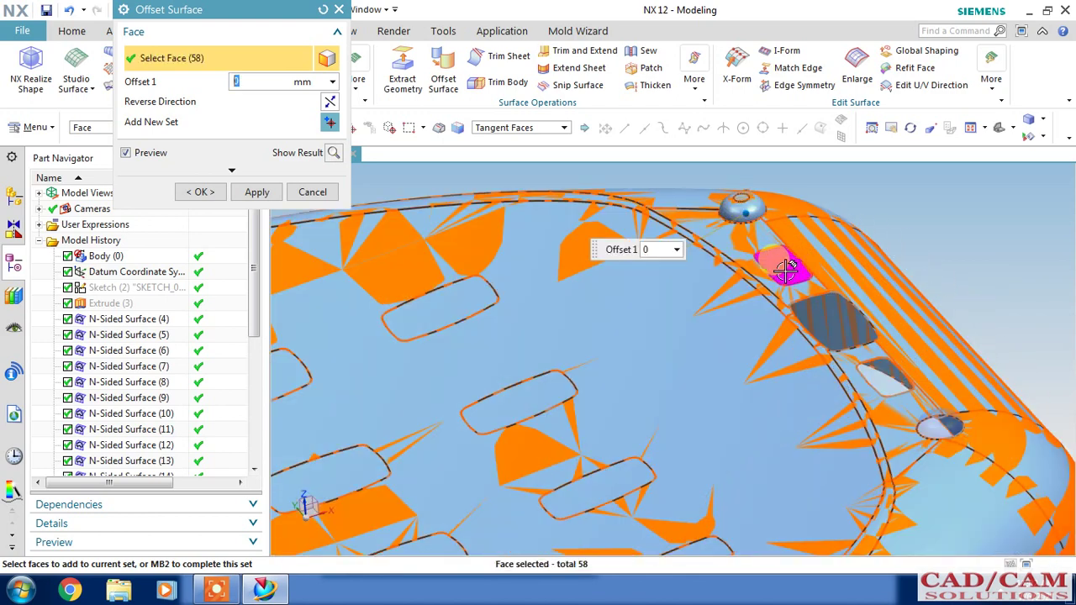
click(817, 313)
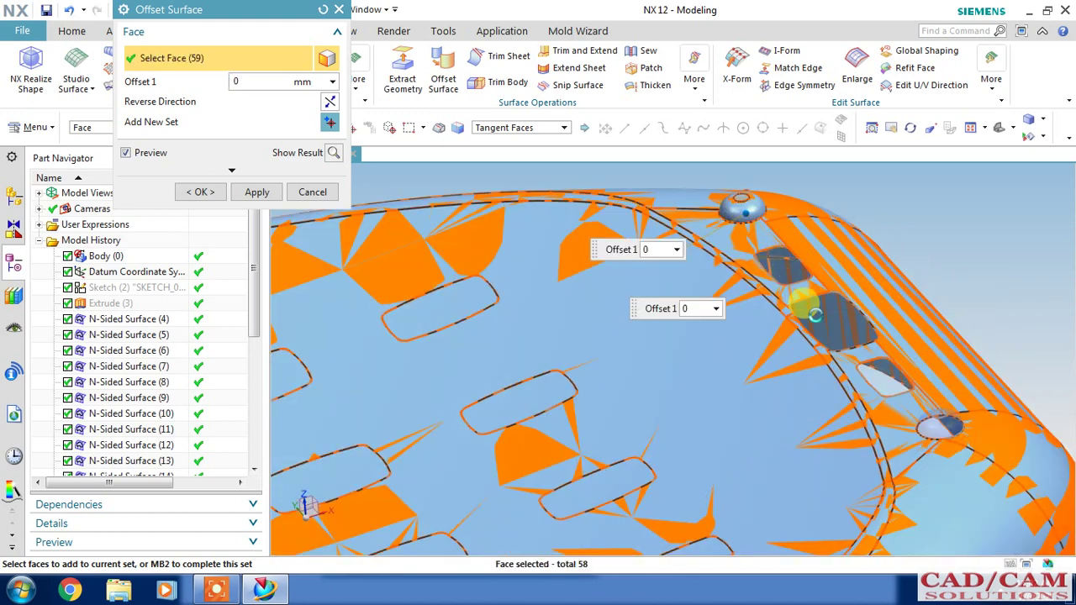
click(871, 371)
click(925, 408)
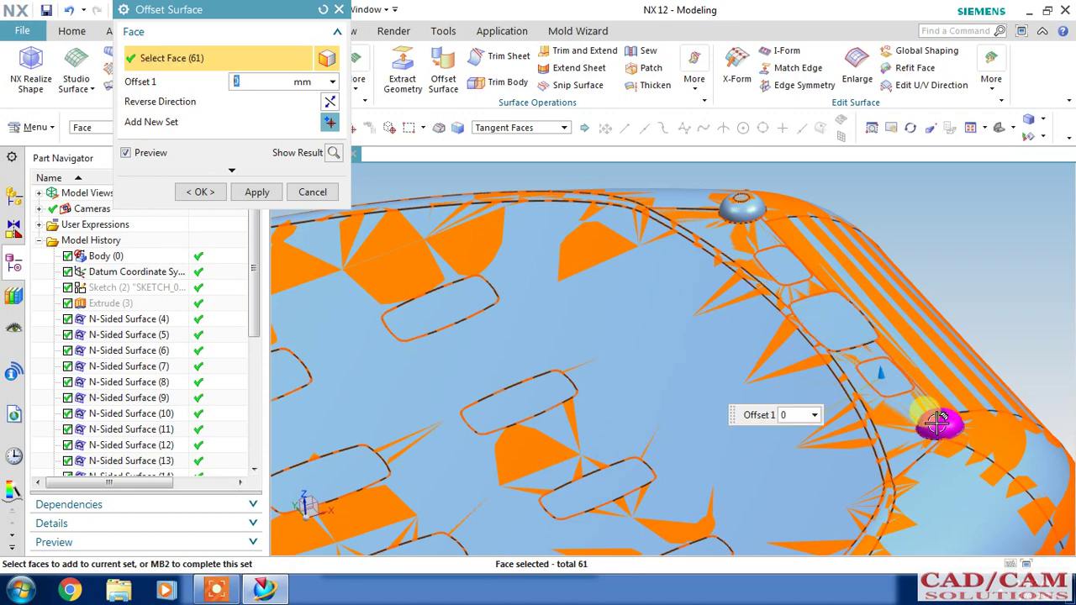
- Add the lower lip and side faces, then create the 81-face 0 mm offset surface
scroll(946, 340, down, 3)
scroll(946, 338, down, 4)
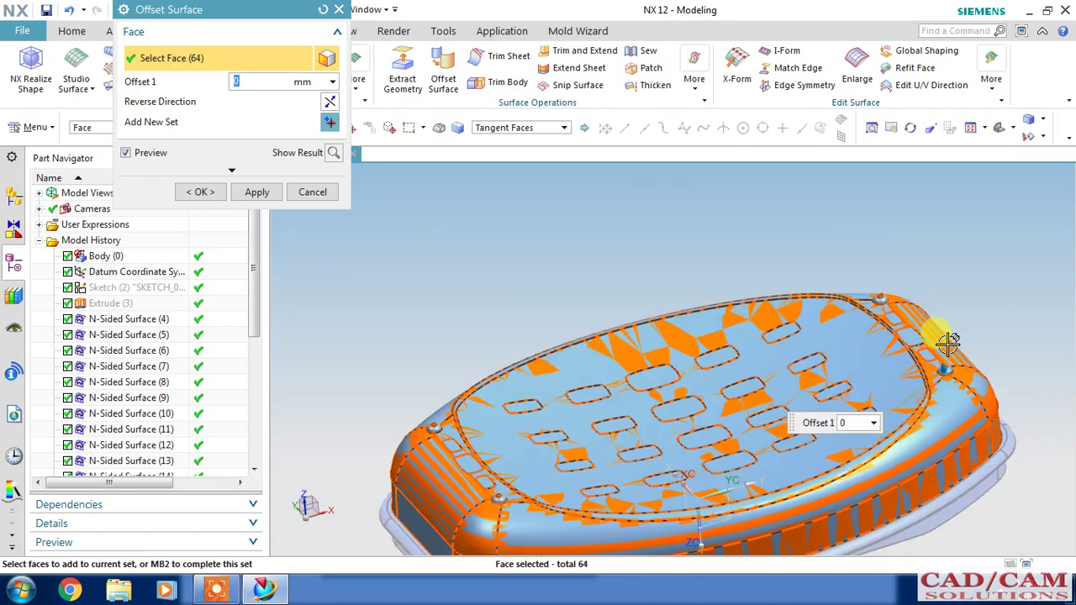
scroll(958, 374, down, 1)
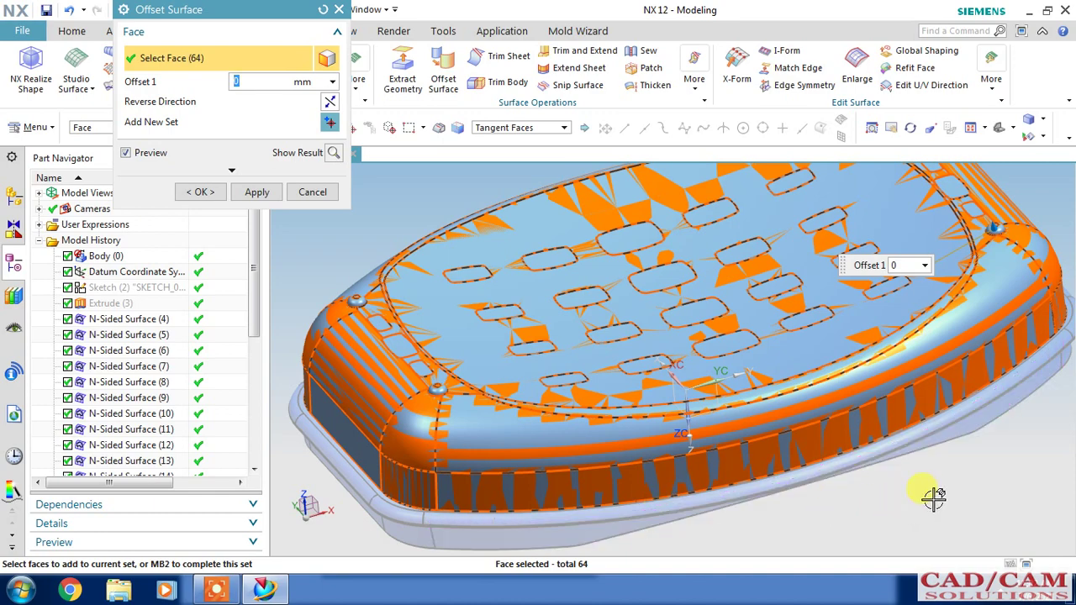
middle_drag(933, 498, 922, 470)
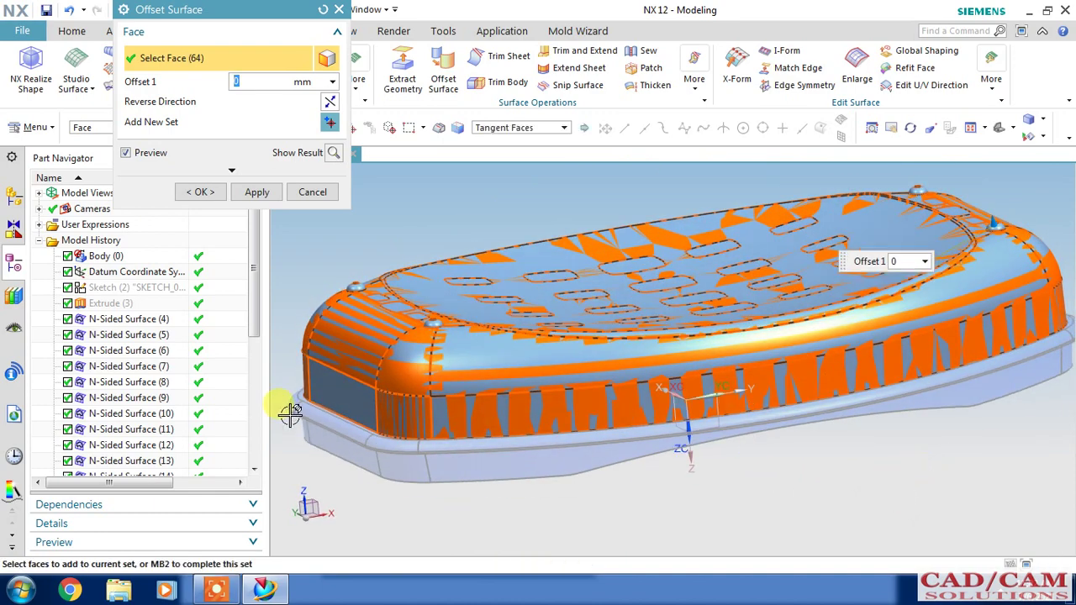
scroll(290, 412, up, 3)
click(320, 400)
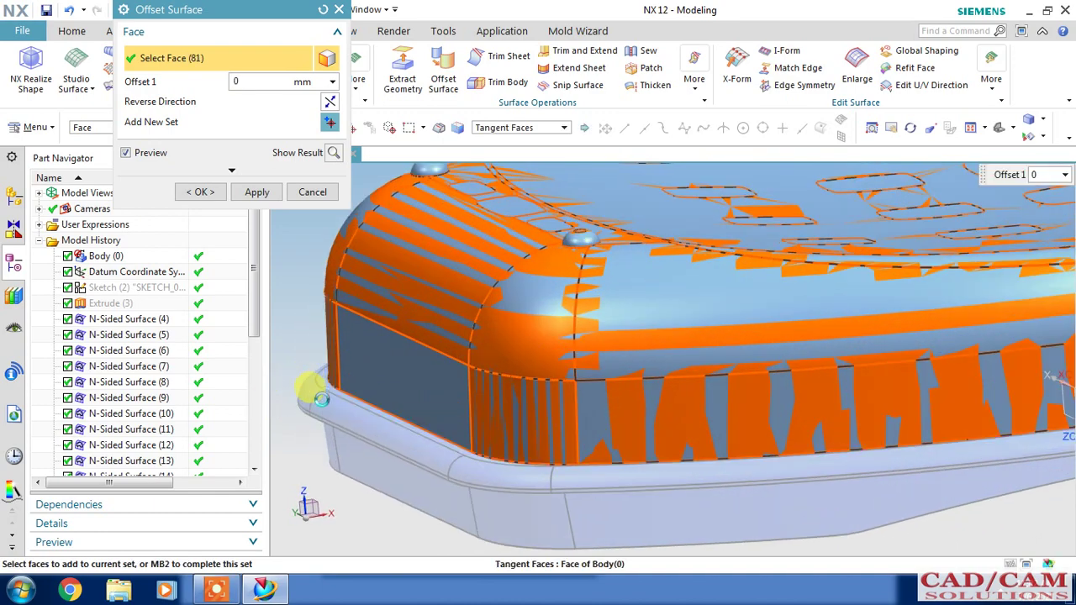
scroll(386, 454, up, 2)
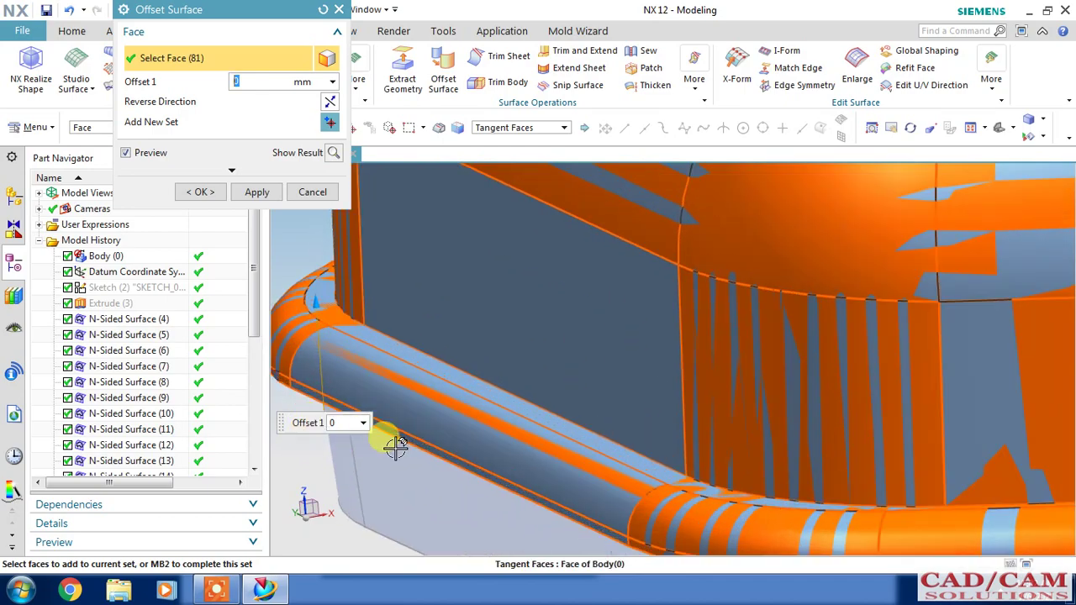
scroll(319, 395, up, 2)
scroll(437, 412, down, 2)
scroll(545, 435, down, 2)
scroll(545, 435, down, 2)
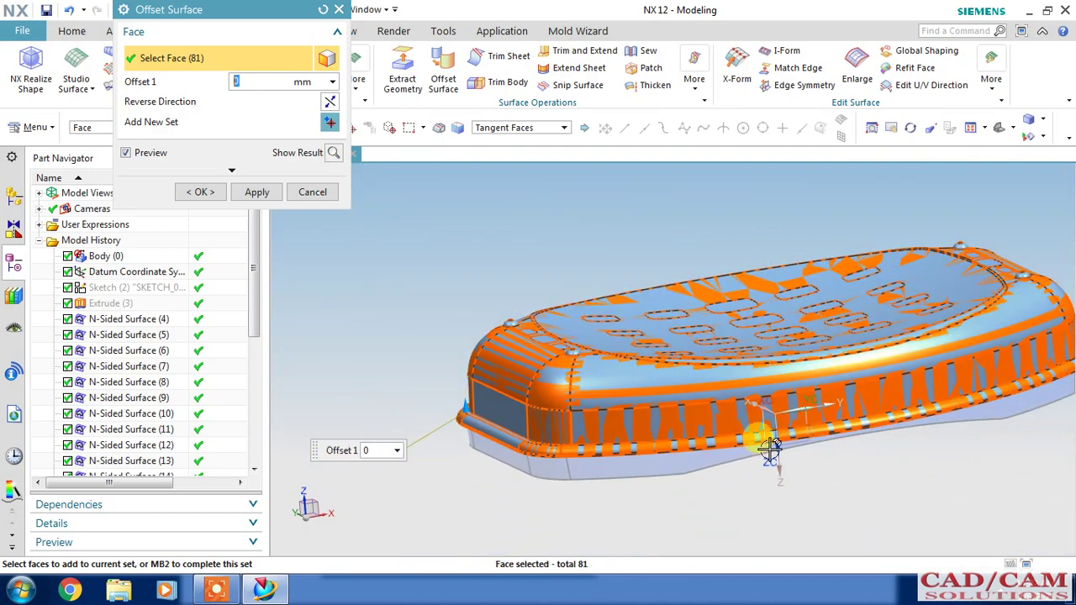
middle_drag(759, 440, 758, 327)
scroll(356, 297, up, 2)
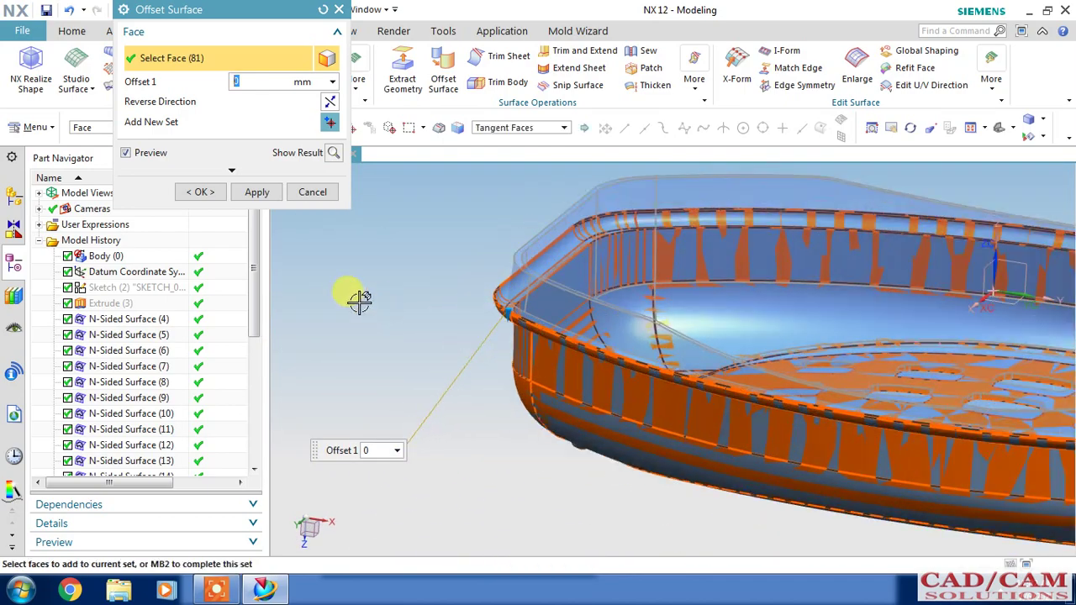
scroll(547, 293, up, 2)
scroll(445, 307, down, 3)
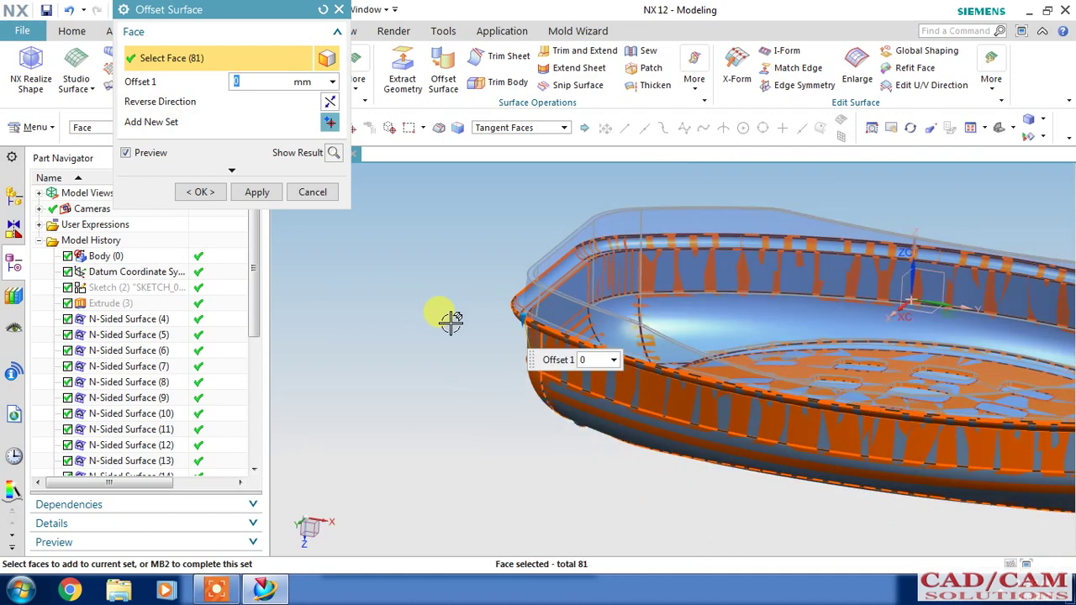
click(206, 193)
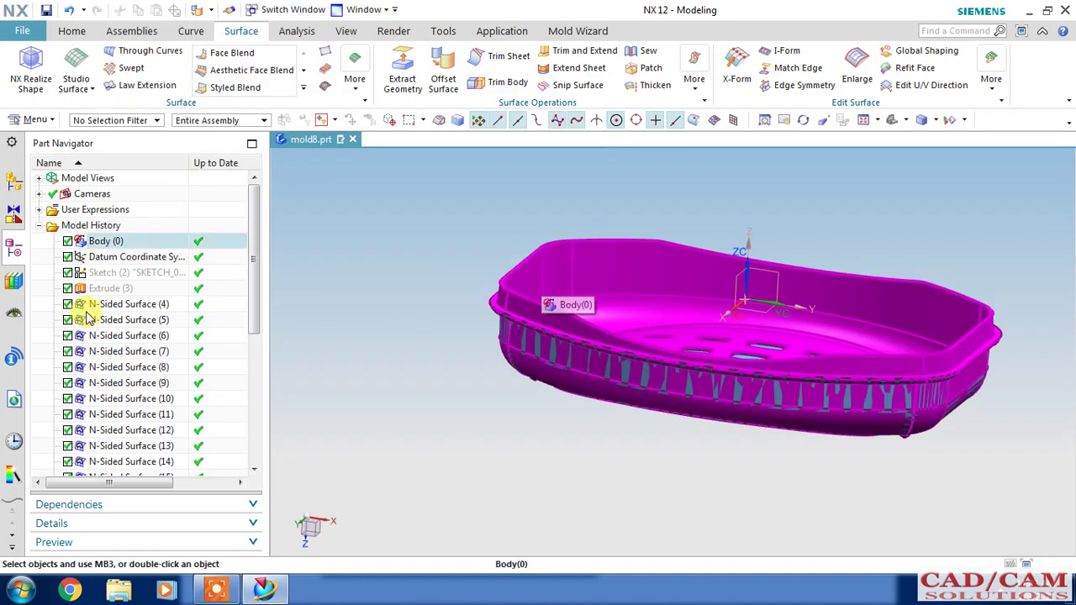
- Hide Body(0), the original soap-dish solid, leaving only its zero-offset surface copy visible
click(101, 242)
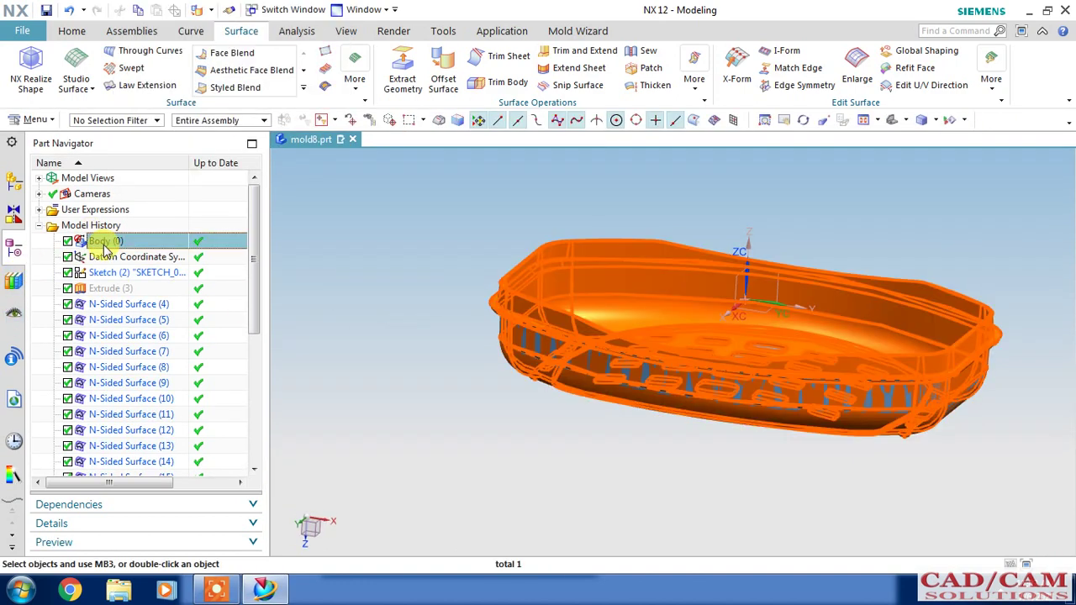
right_click(100, 244)
click(135, 205)
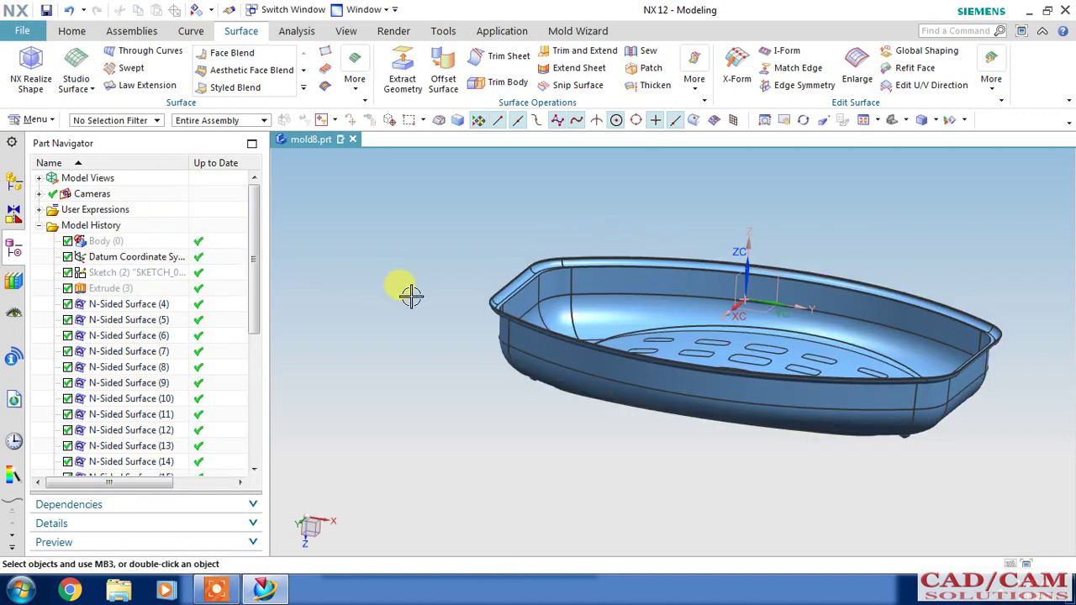
mouse_move(411, 295)
middle_down()
mouse_move(380, 451)
mouse_move(356, 380)
mouse_move(353, 312)
mouse_move(372, 297)
mouse_move(391, 322)
mouse_move(361, 309)
mouse_move(378, 296)
middle_up()
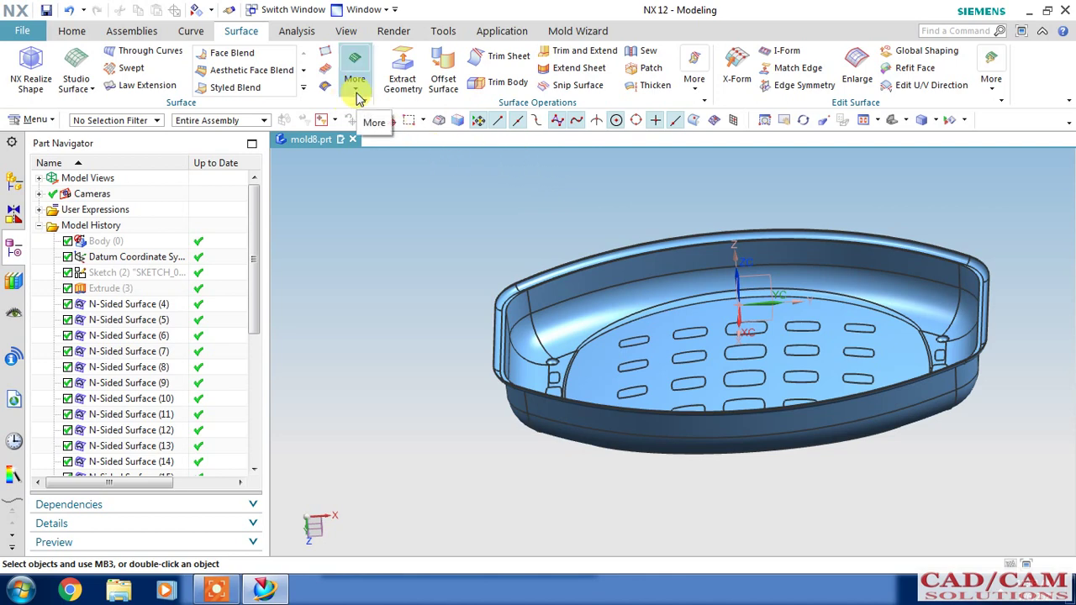
- Build a Ribbon Builder sheet from the dish's top rim edge, 70 mm outward at 0° angle
click(357, 98)
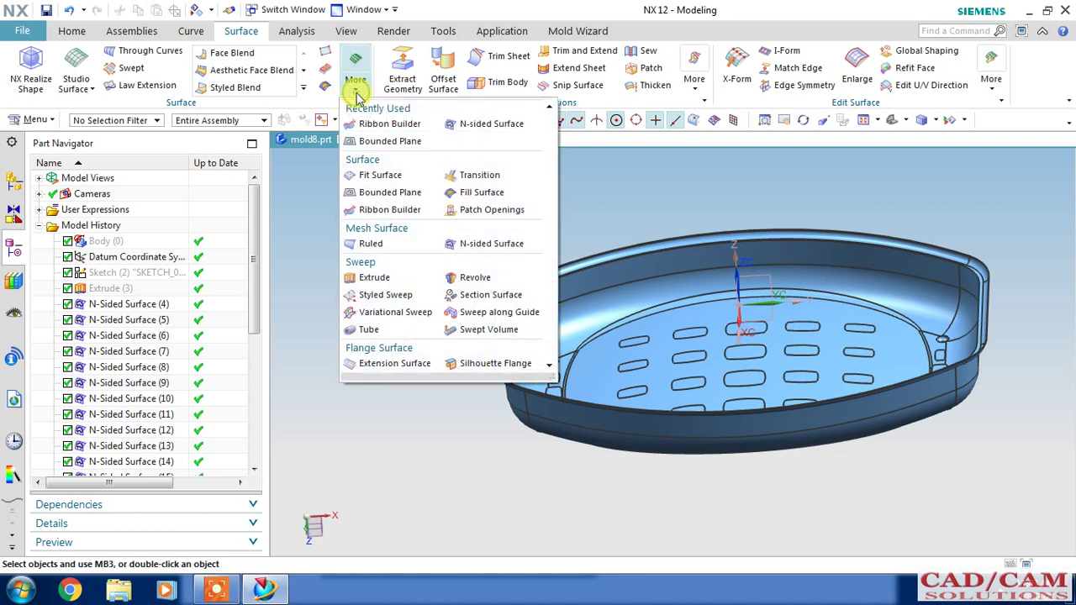
click(374, 209)
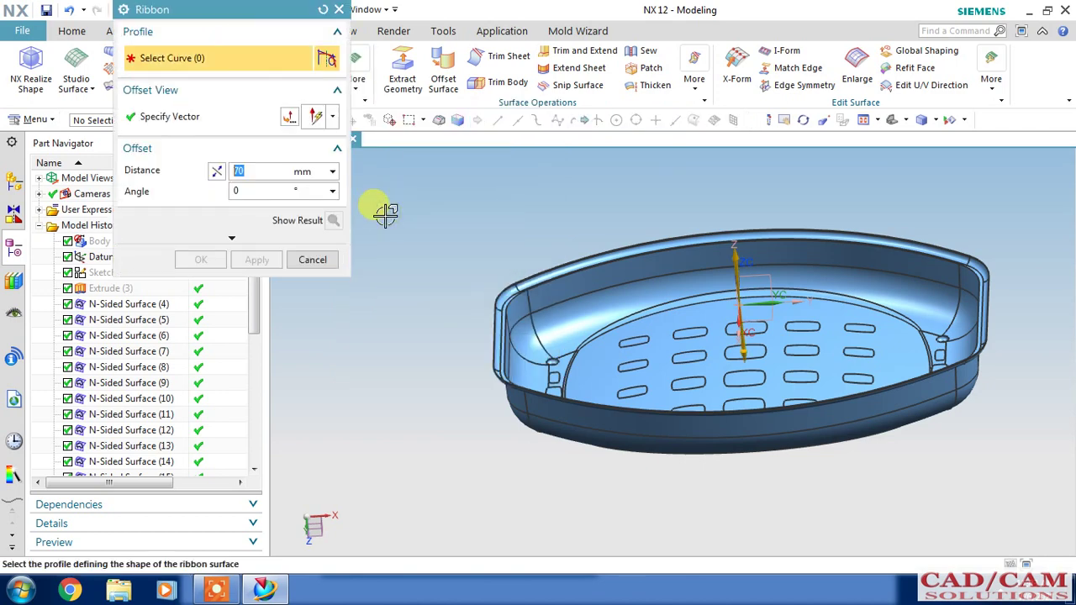
click(515, 277)
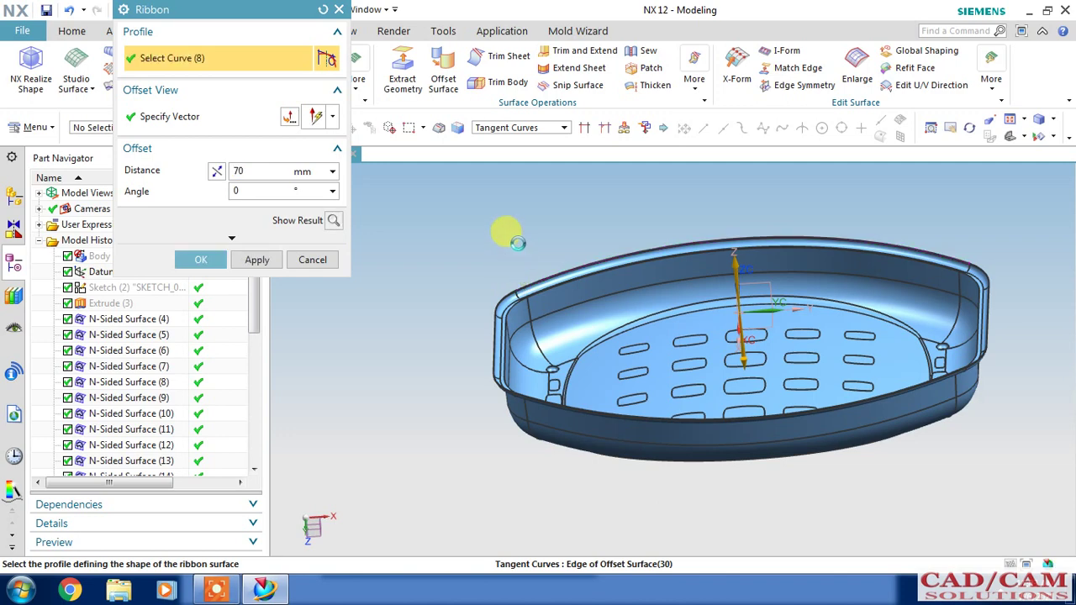
scroll(513, 260, up, 2)
scroll(504, 288, up, 3)
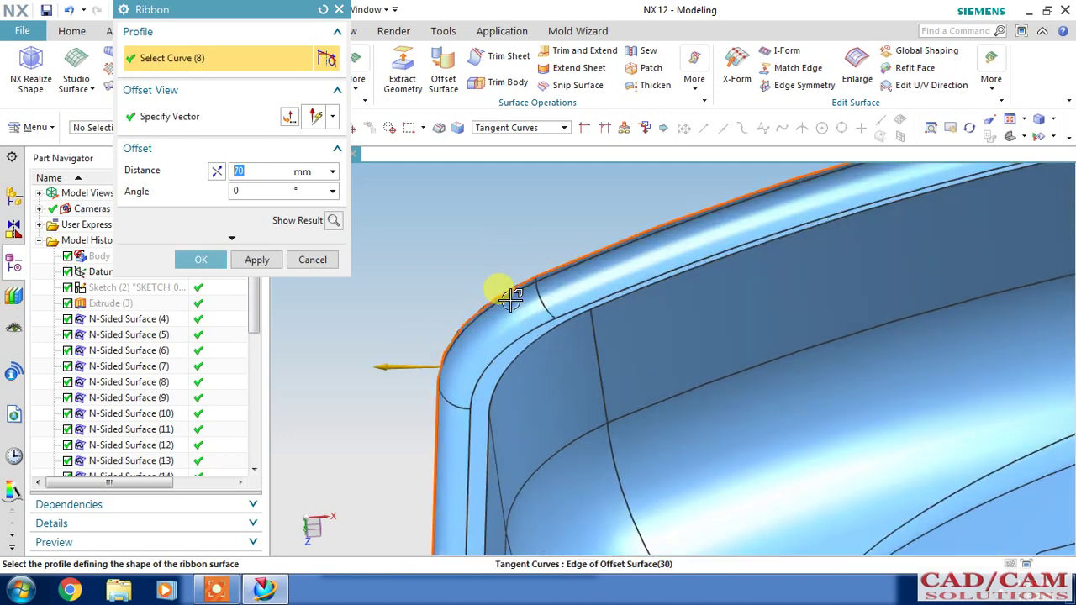
scroll(511, 297, down, 5)
click(333, 221)
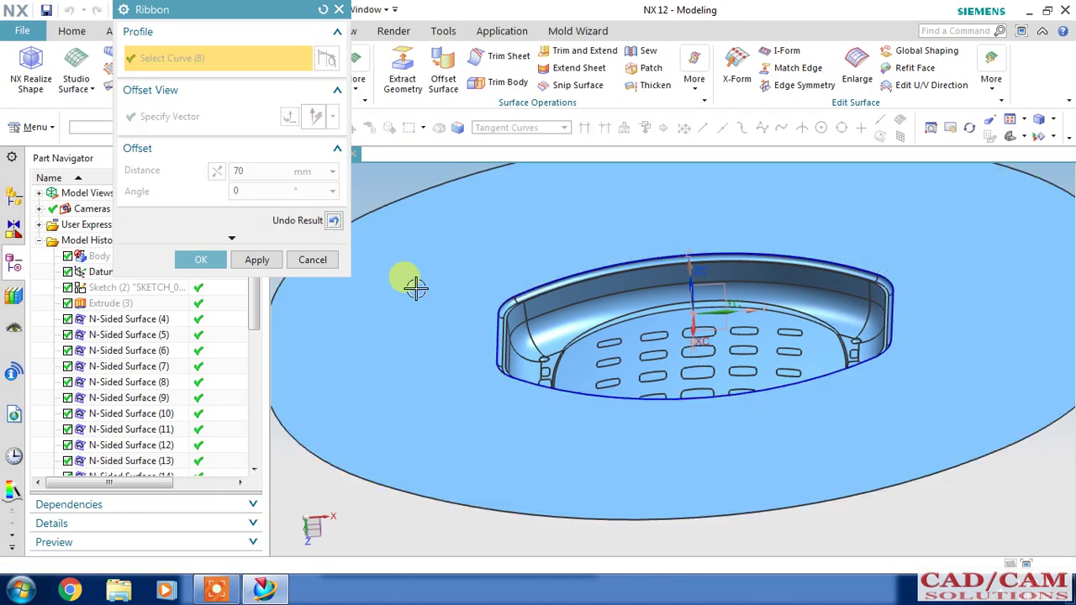
mouse_move(486, 340)
middle_down()
mouse_move(499, 228)
mouse_move(493, 211)
mouse_move(482, 222)
middle_up()
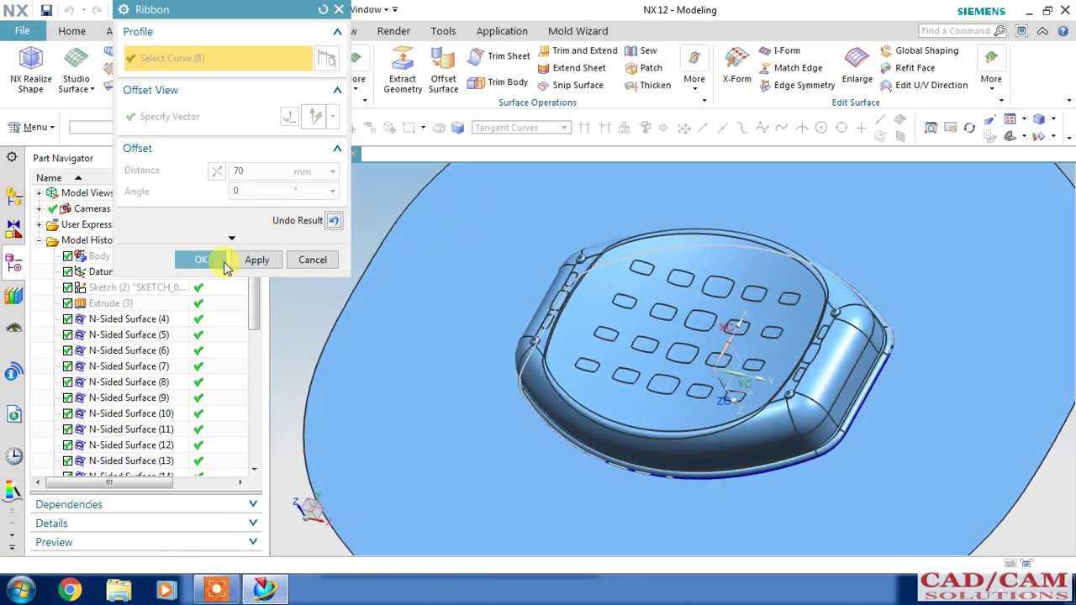
click(226, 268)
mouse_move(373, 283)
middle_down()
mouse_move(480, 308)
mouse_move(547, 247)
mouse_move(561, 353)
mouse_move(524, 377)
mouse_move(495, 271)
middle_up()
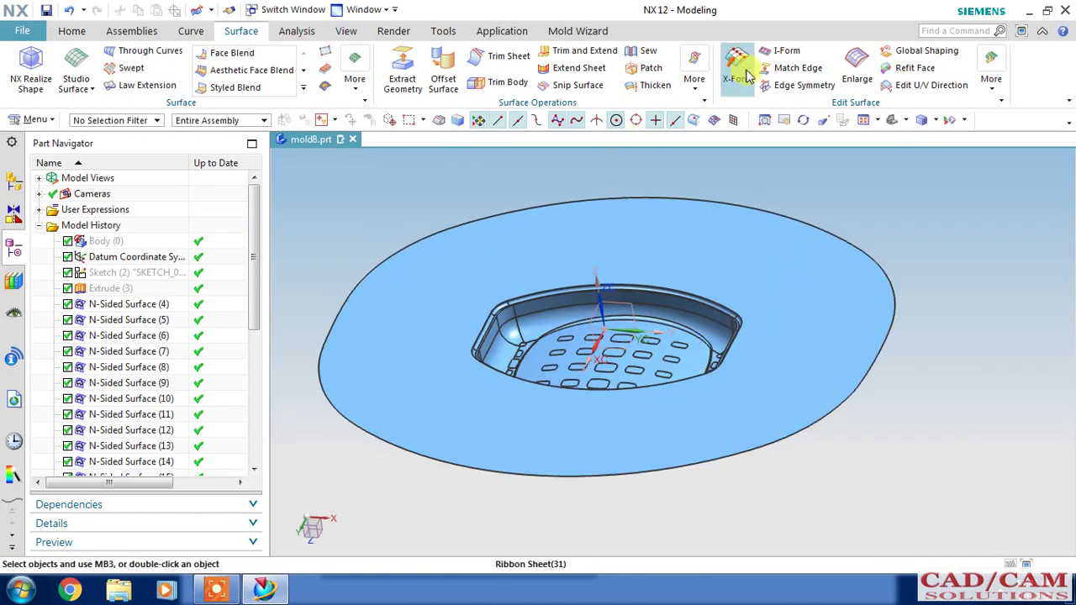
- Sew the ribbon sheet target with 53 tray surfaces as tools; NX reports sheets disjoint from target
click(645, 52)
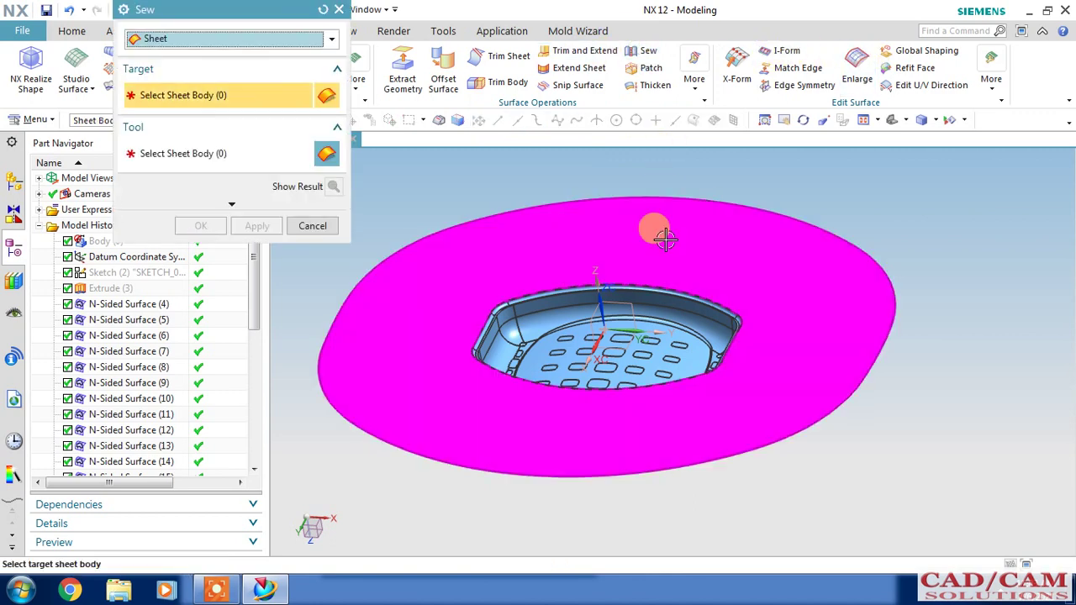
click(648, 227)
click(540, 299)
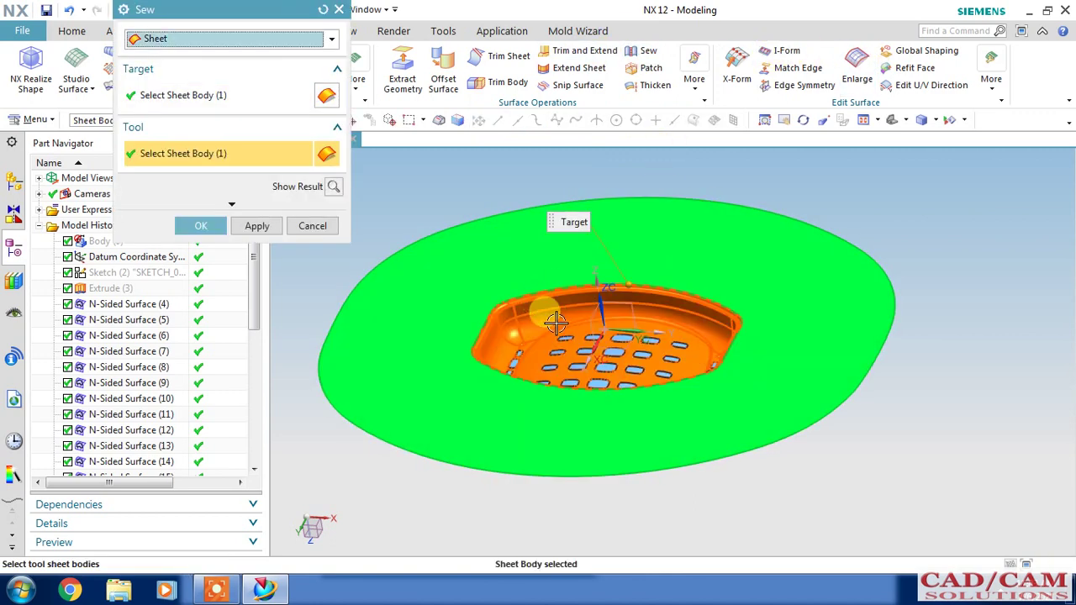
scroll(523, 330, down, 3)
click(523, 327)
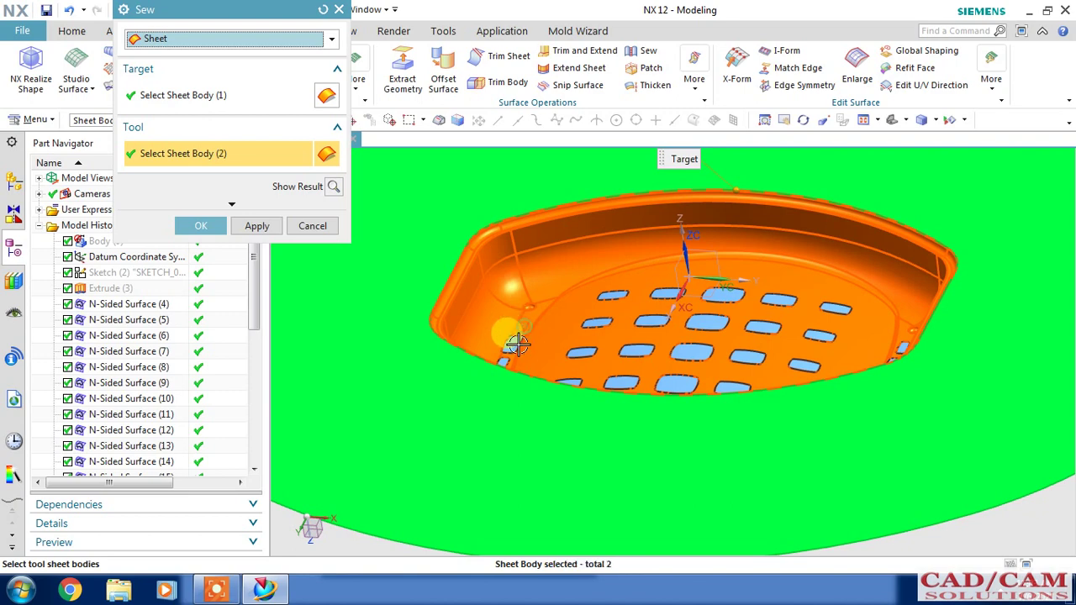
click(555, 340)
scroll(547, 403, up, 3)
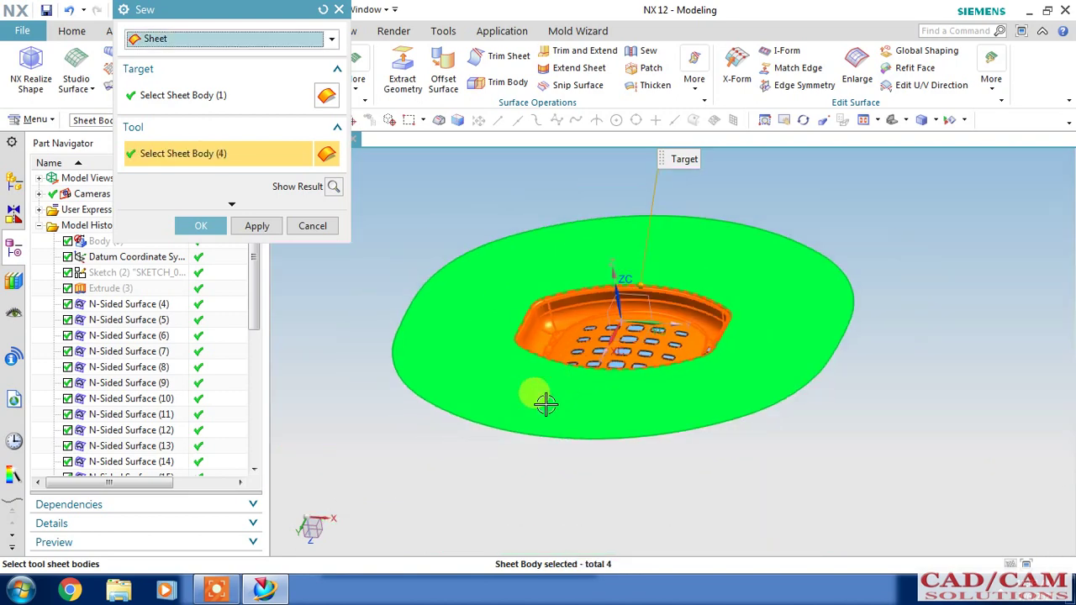
drag(486, 486, 809, 252)
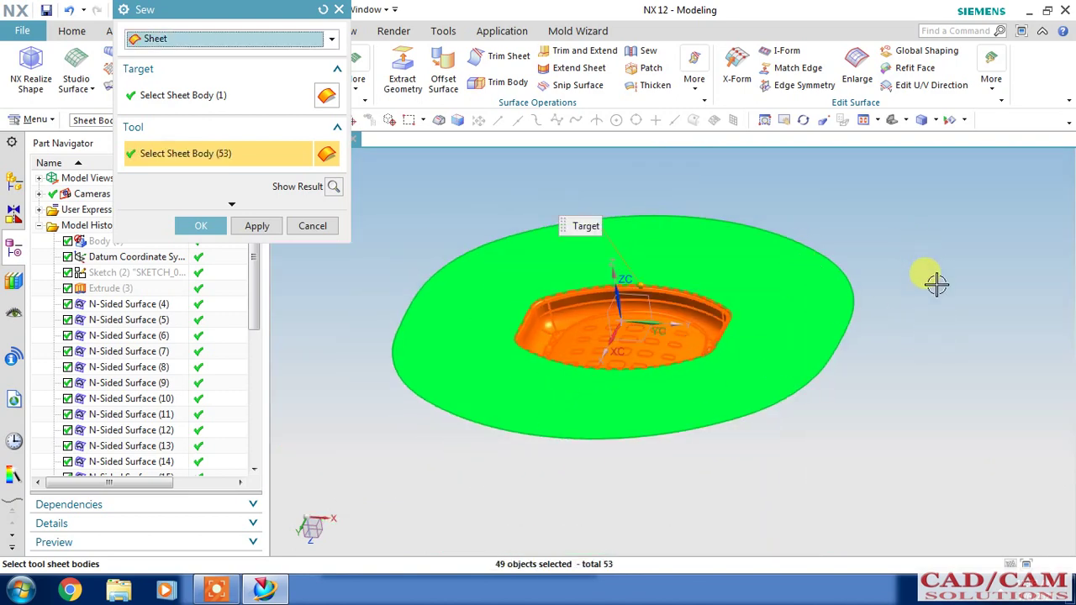
middle_drag(935, 284, 934, 291)
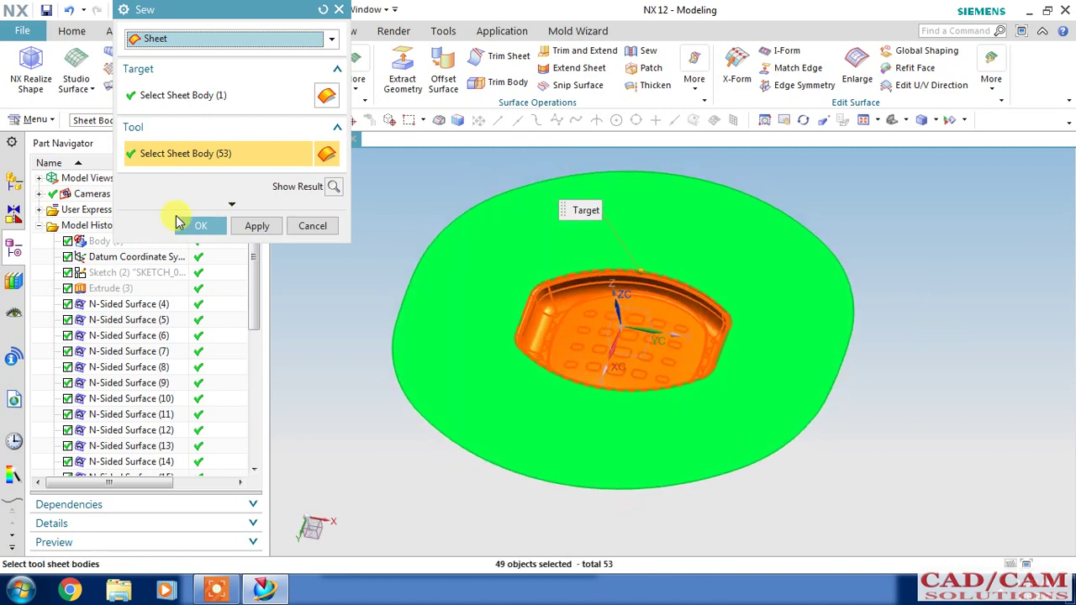
click(193, 224)
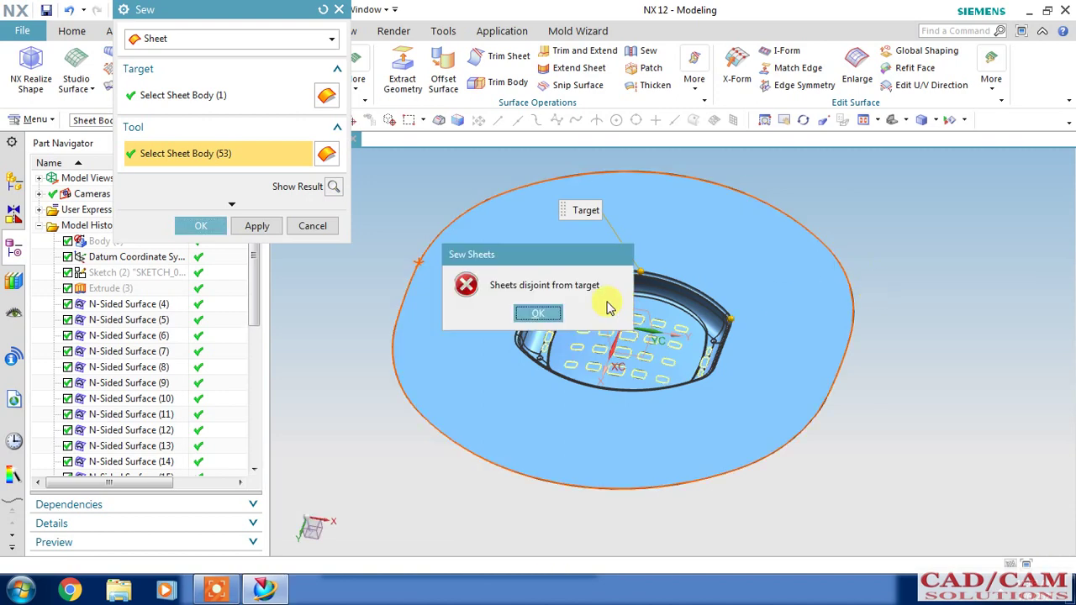
- Dismiss the disjoint-sheets error and highlight Sew (32) in Part Navigator to inspect it
click(525, 316)
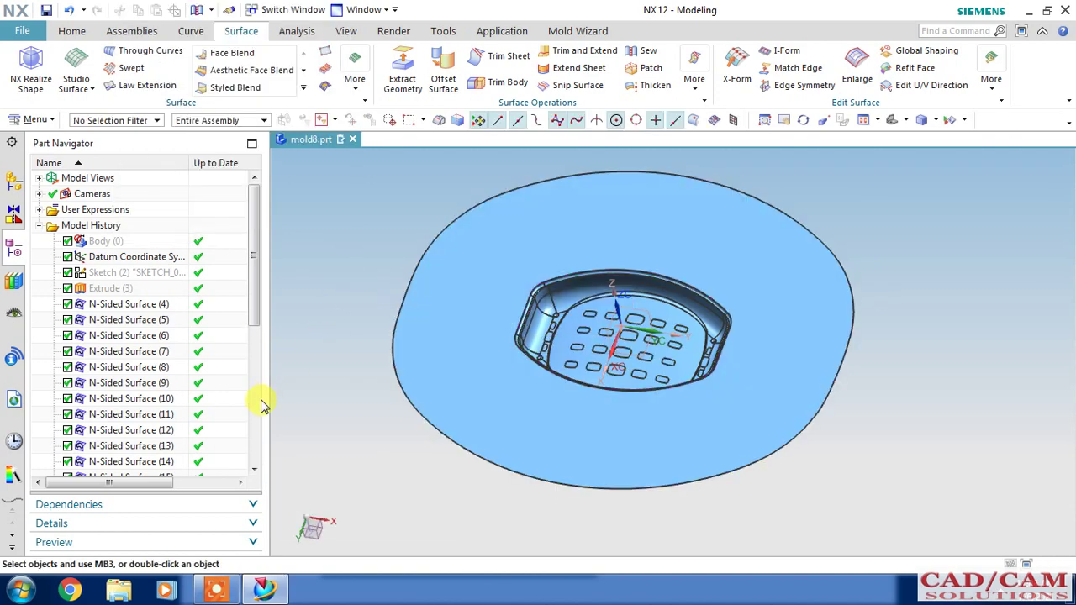
drag(253, 295, 179, 475)
click(114, 464)
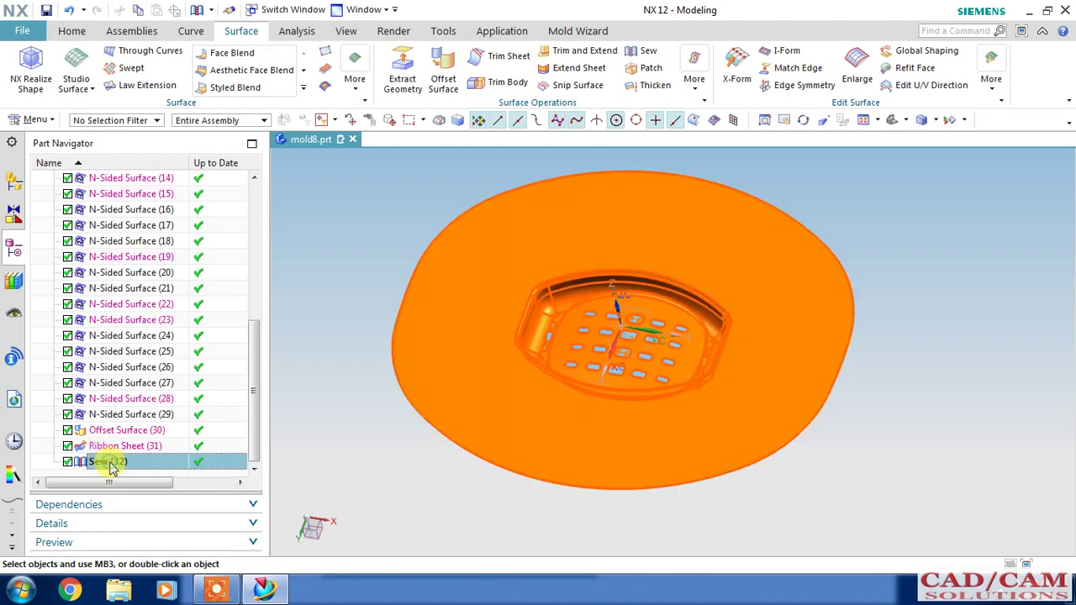
scroll(577, 348, up, 2)
scroll(558, 294, up, 3)
scroll(432, 293, up, 1)
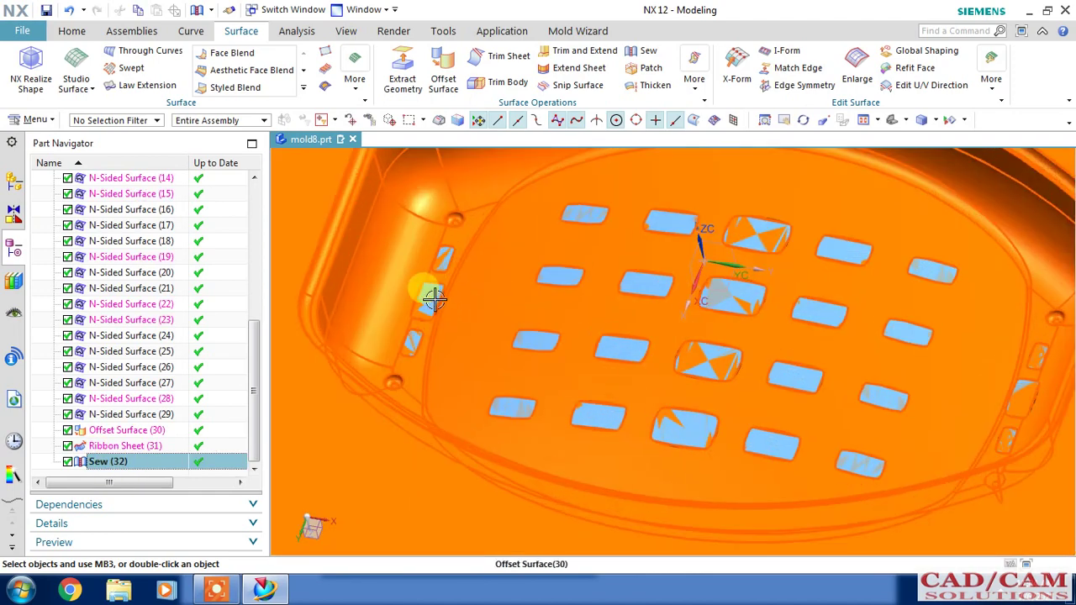
scroll(678, 323, down, 2)
middle_drag(677, 323, 677, 306)
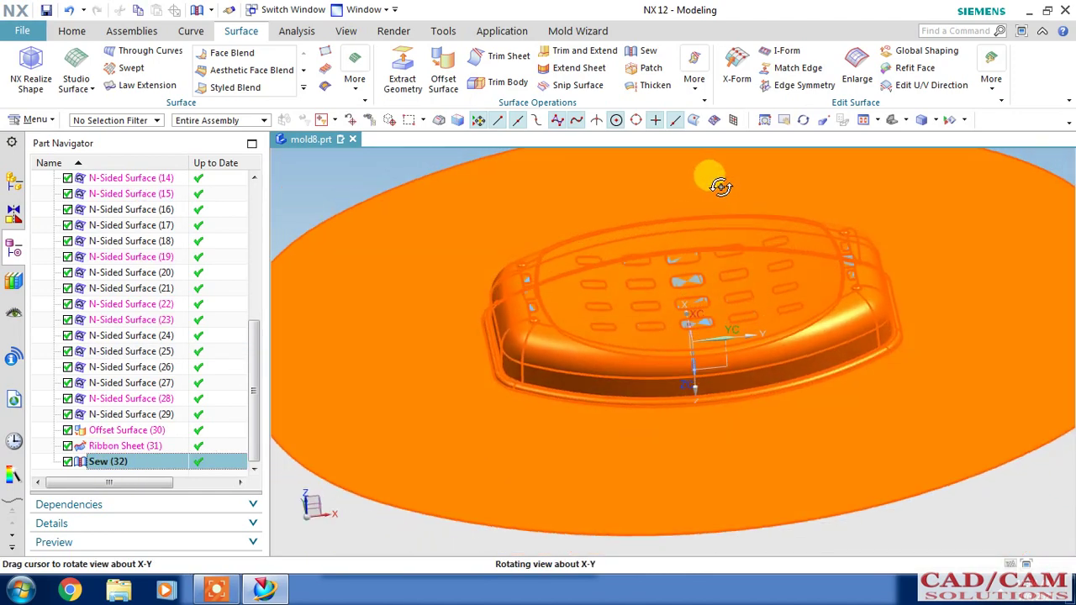
scroll(677, 306, up, 3)
scroll(684, 228, down, 3)
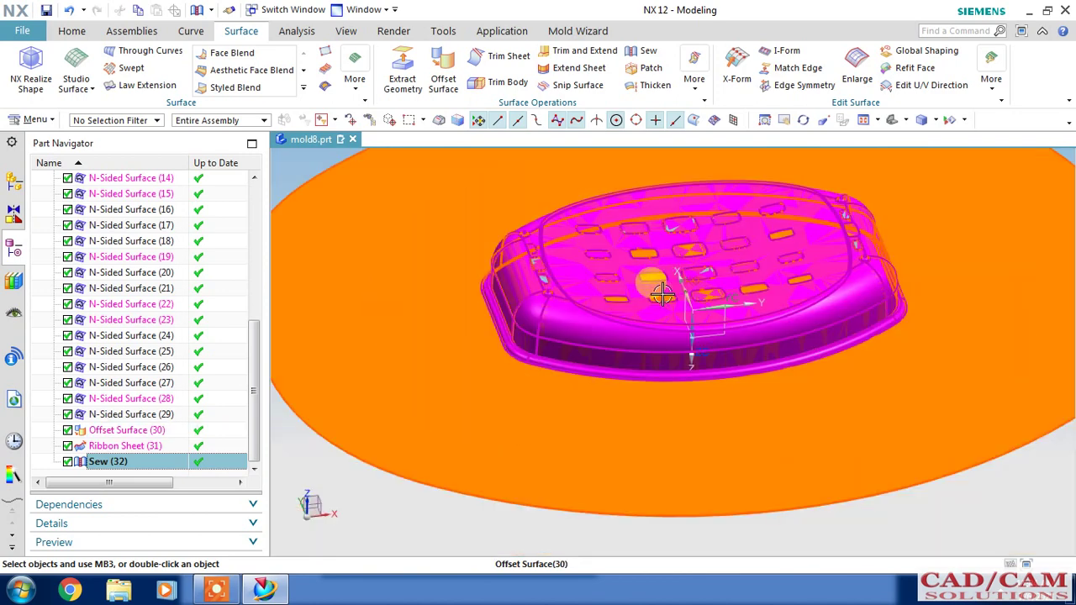
- Delete the Sew (32) feature so Ribbon Sheet (31) ends the history
click(148, 466)
right_click(147, 461)
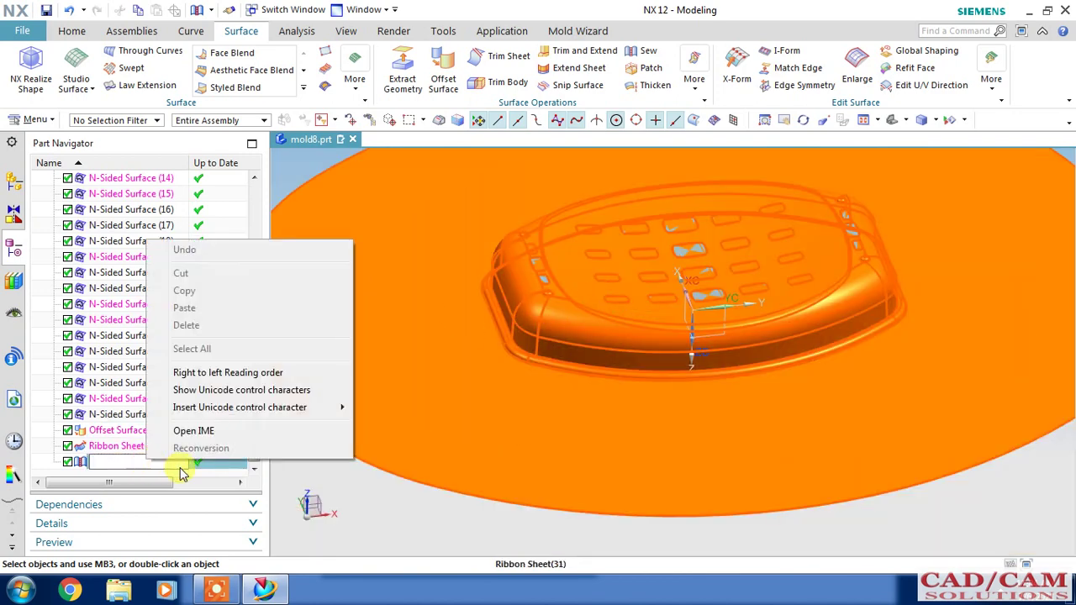
click(220, 483)
drag(124, 485, 68, 485)
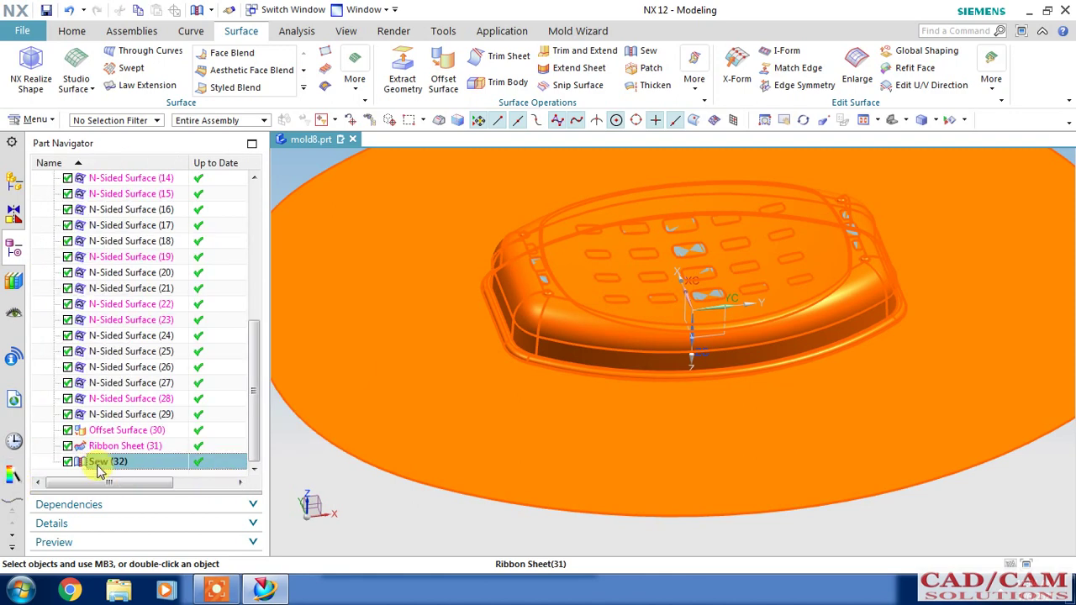
click(380, 399)
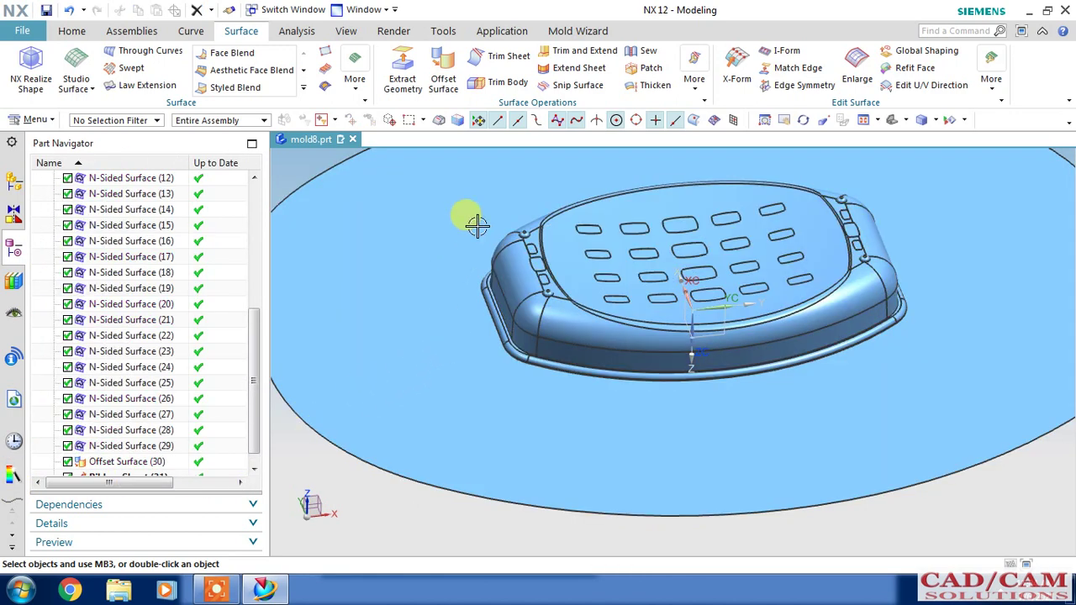
- Start a new Sew with the ribbon sheet as target and pick the visible hole-patch sheets as tools
click(649, 52)
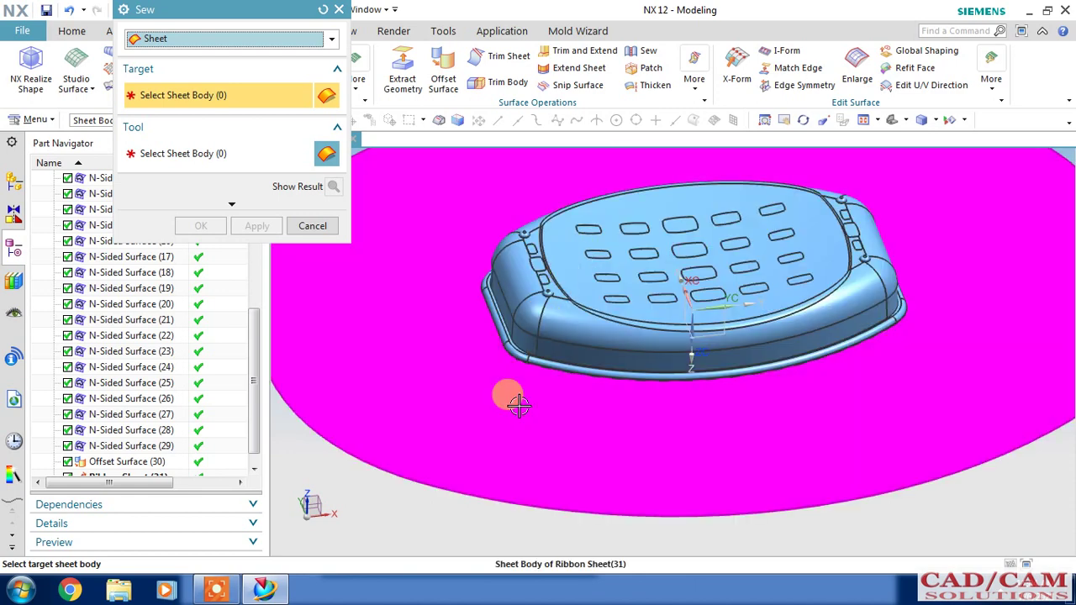
click(509, 396)
click(562, 333)
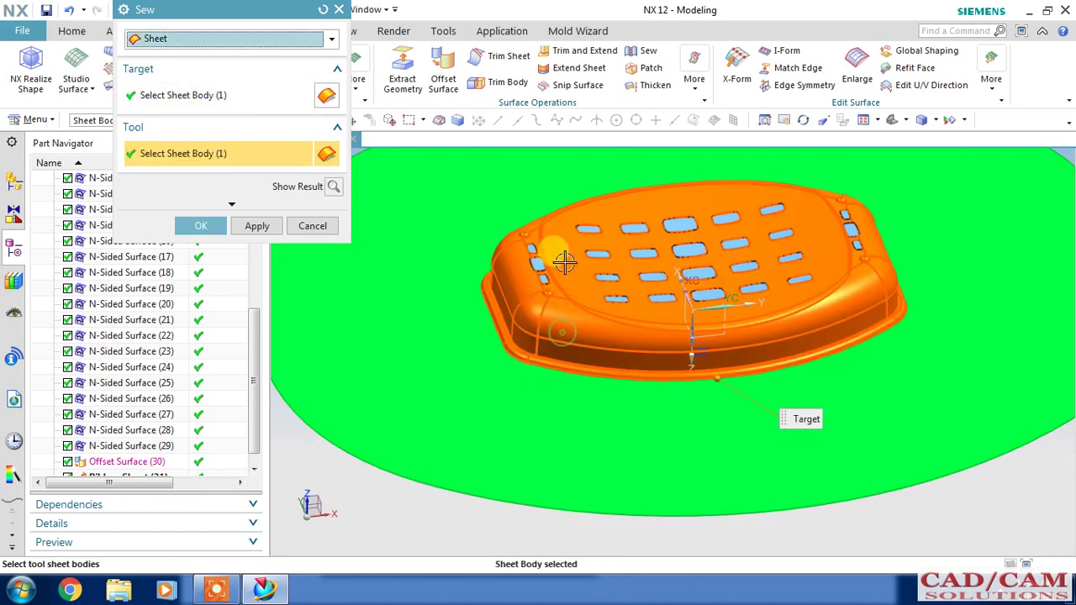
scroll(551, 277, up, 3)
click(501, 290)
click(510, 305)
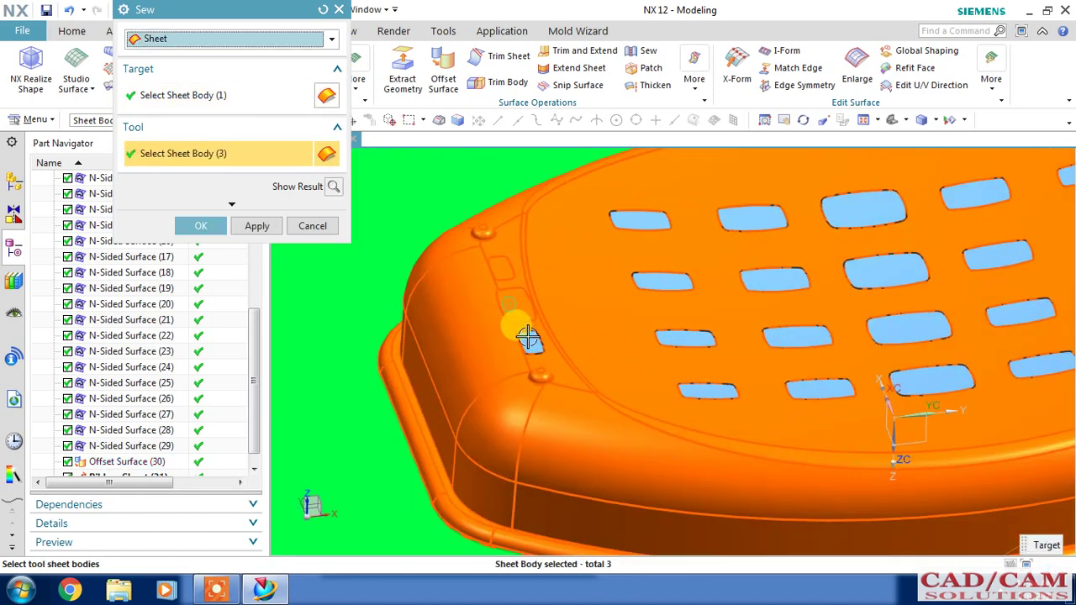
click(632, 231)
click(631, 252)
click(659, 284)
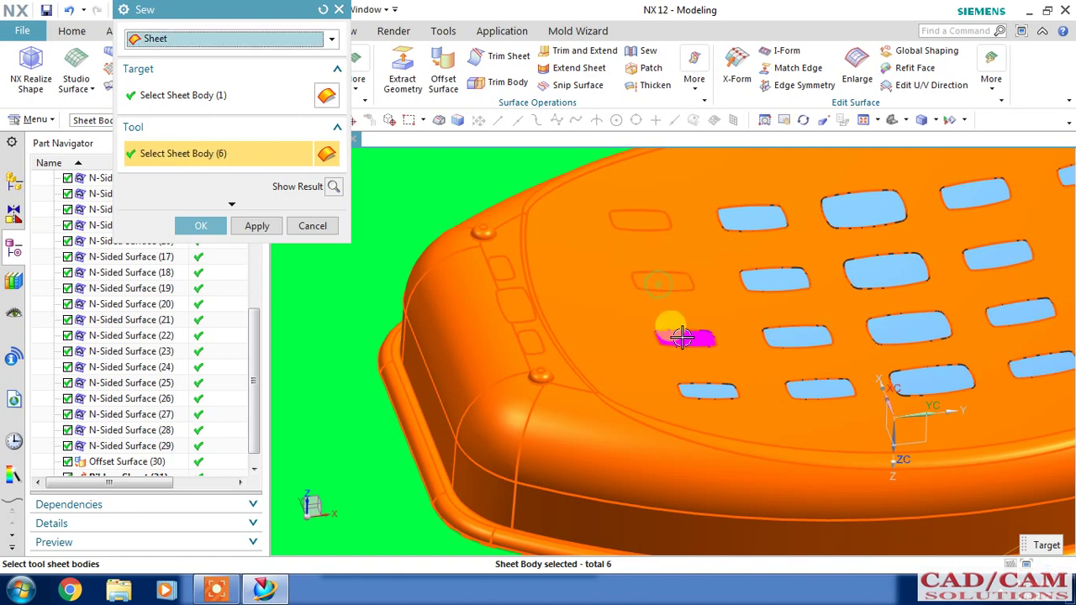
click(684, 336)
click(689, 377)
click(794, 385)
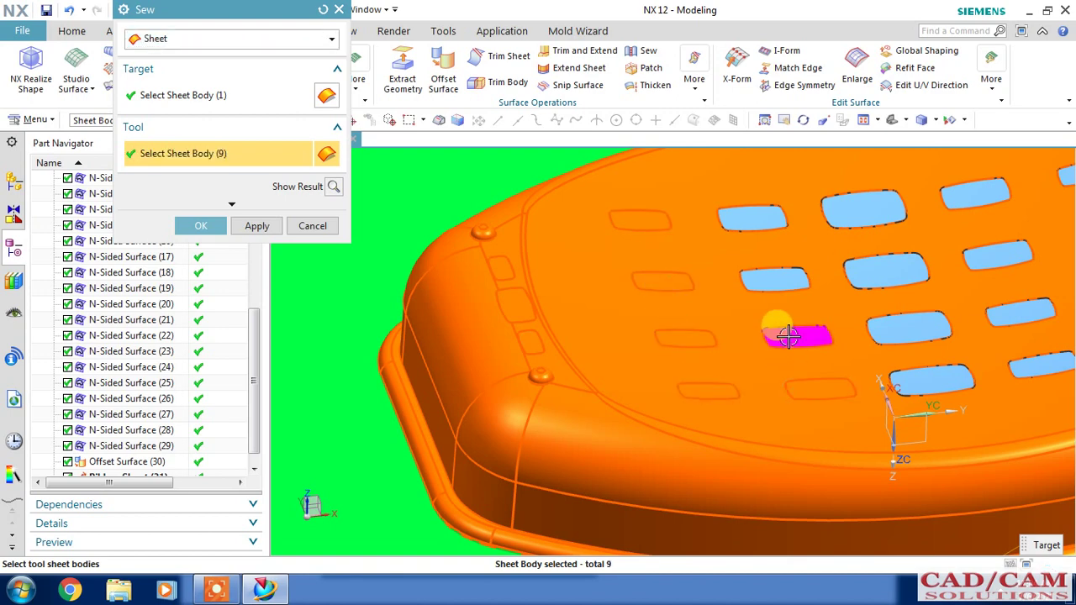
click(792, 333)
click(769, 277)
click(750, 215)
click(859, 205)
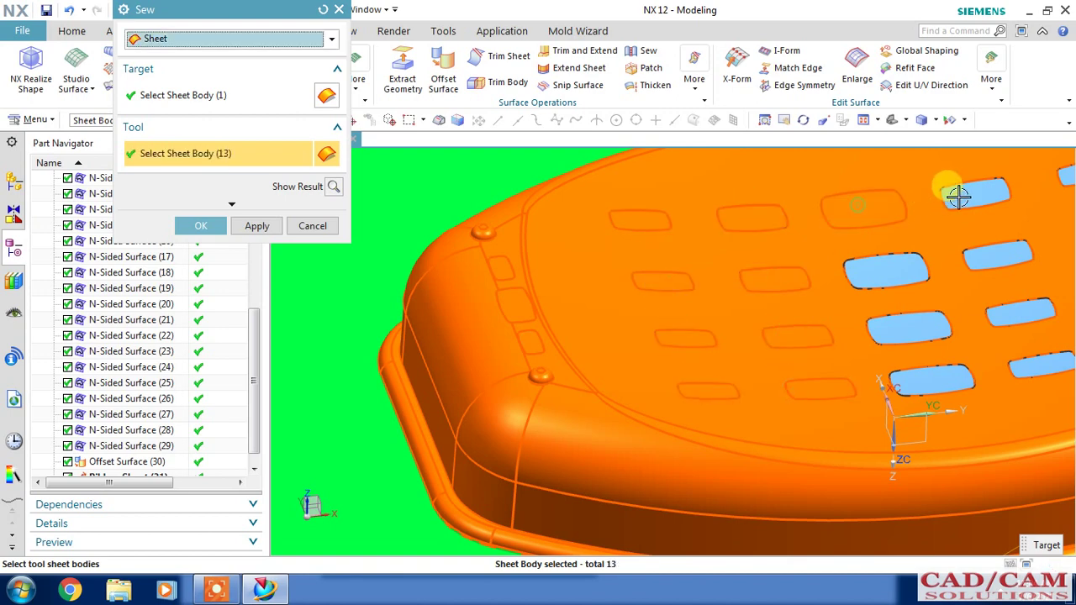
click(973, 194)
click(997, 255)
click(875, 267)
click(905, 339)
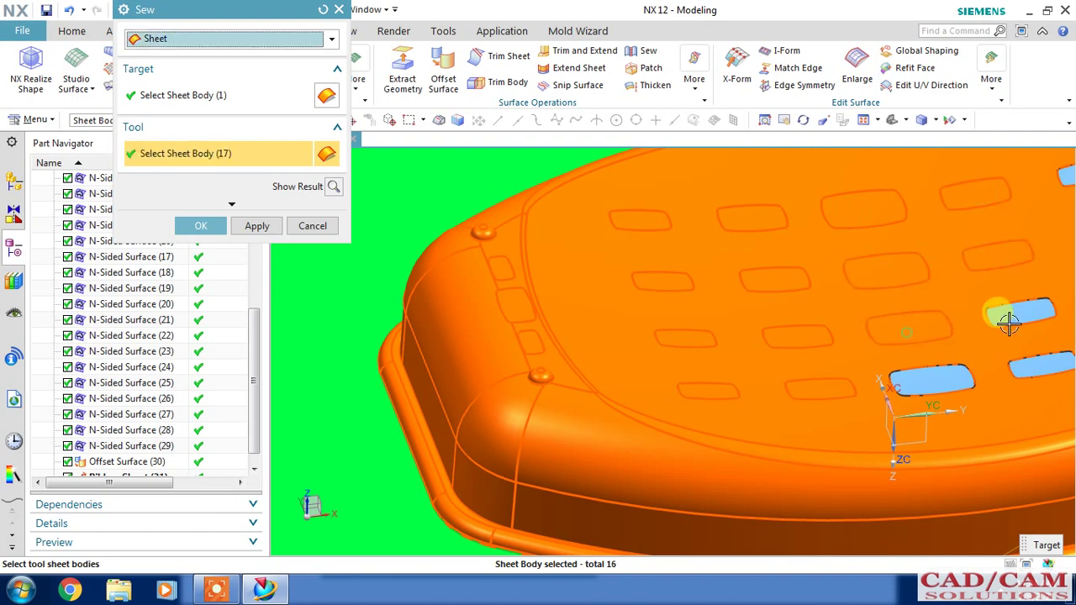
click(1013, 314)
click(1038, 364)
click(925, 378)
- Pick the remaining hole patches, 27 tool sheets in total, and run the sew
scroll(904, 330, down, 3)
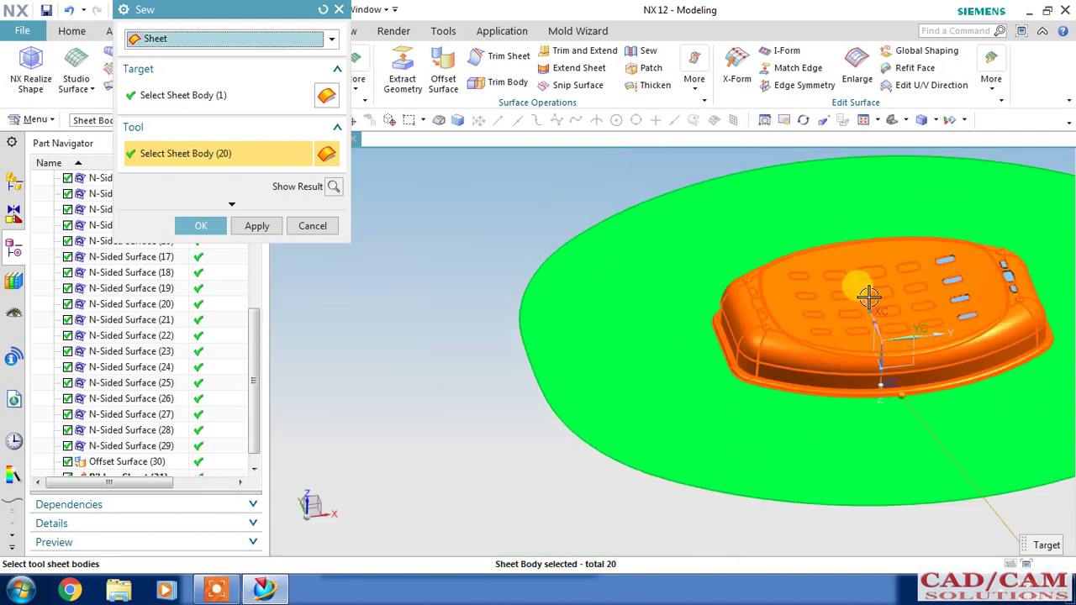
middle_drag(858, 293, 1034, 240)
scroll(944, 303, up, 3)
click(946, 307)
click(958, 336)
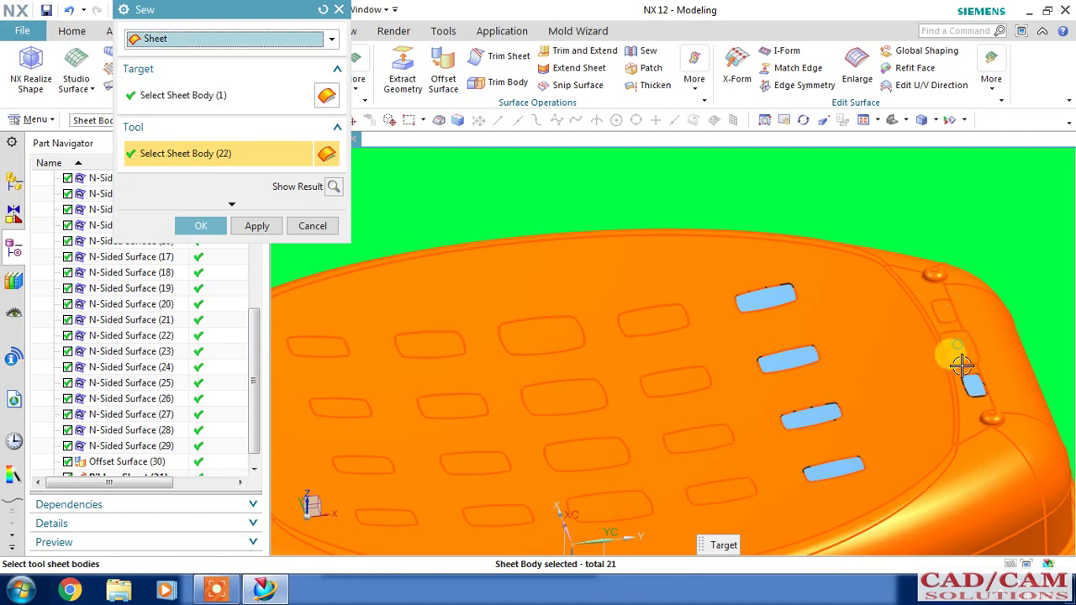
click(971, 384)
click(765, 300)
click(769, 353)
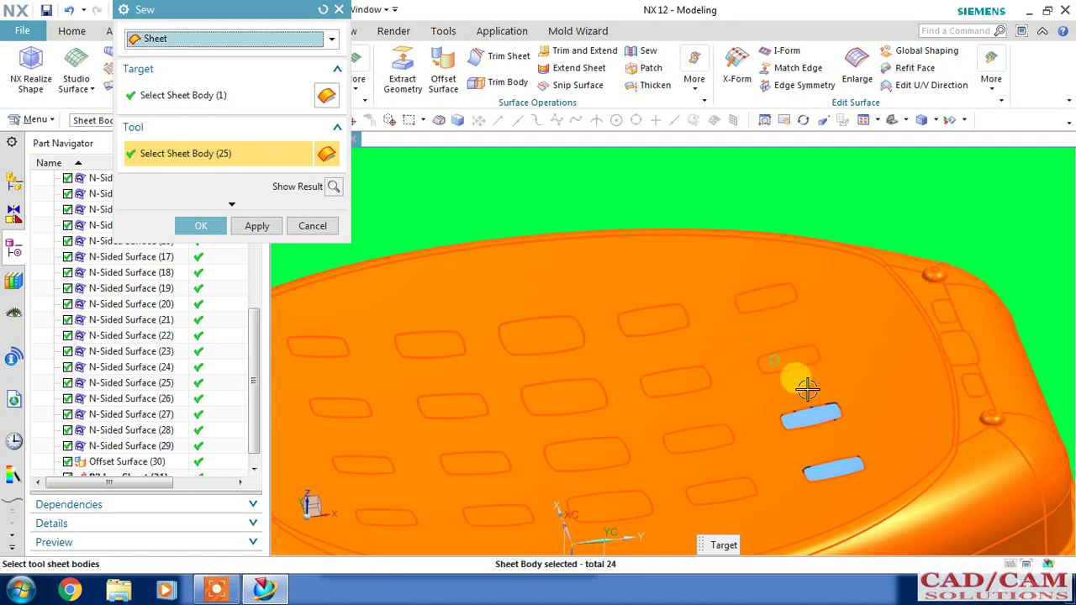
click(812, 414)
click(823, 466)
click(200, 225)
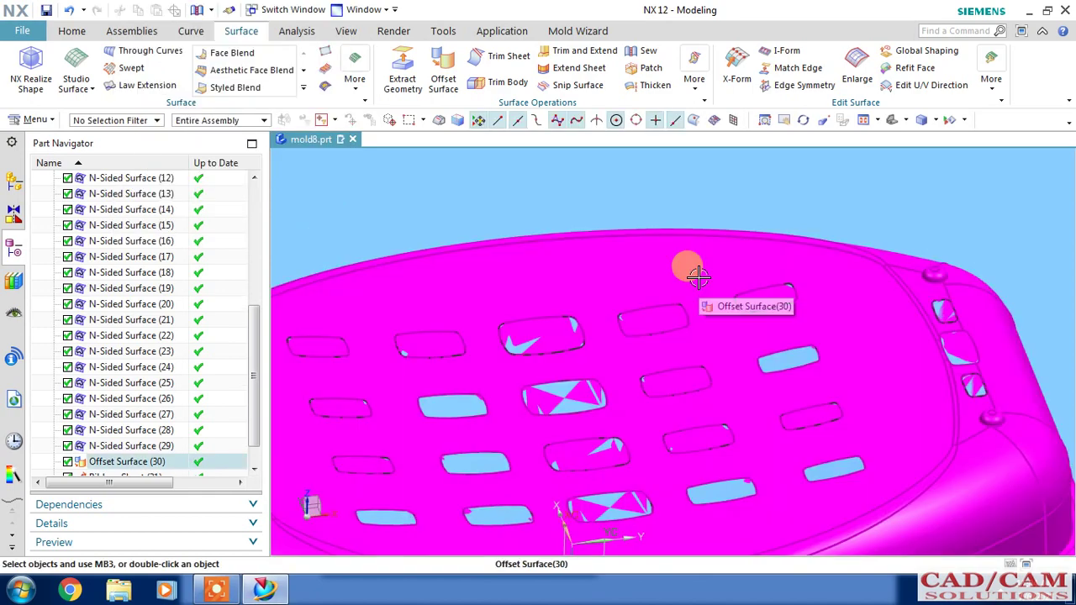
scroll(715, 269, down, 5)
middle_drag(865, 384, 866, 261)
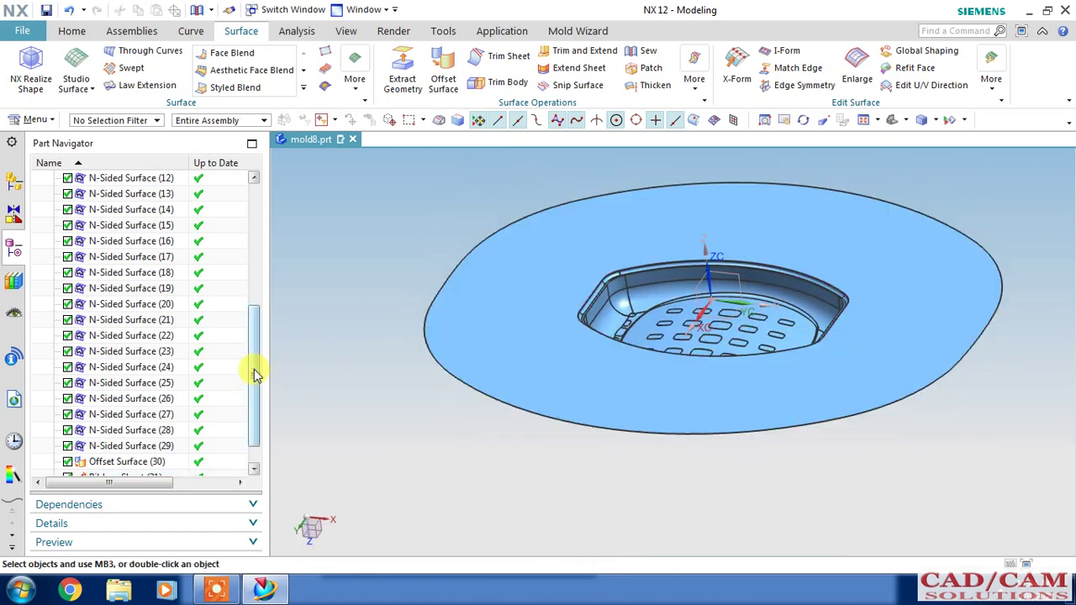
drag(254, 369, 261, 229)
- Show the hidden soap-dish Body (0) again inside the extruded mold block
click(111, 291)
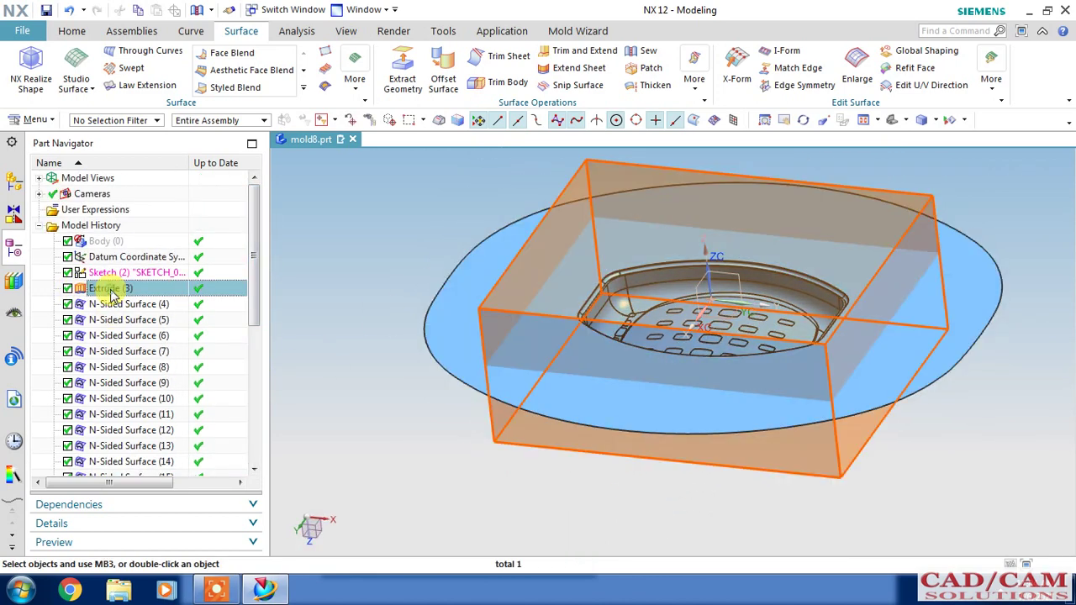
right_click(111, 291)
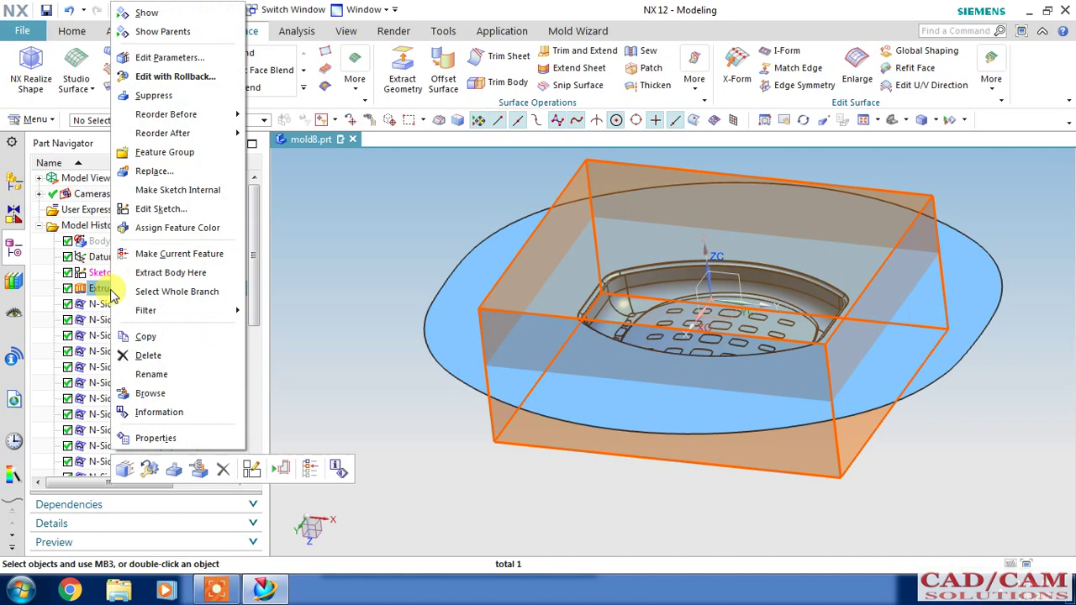
click(144, 12)
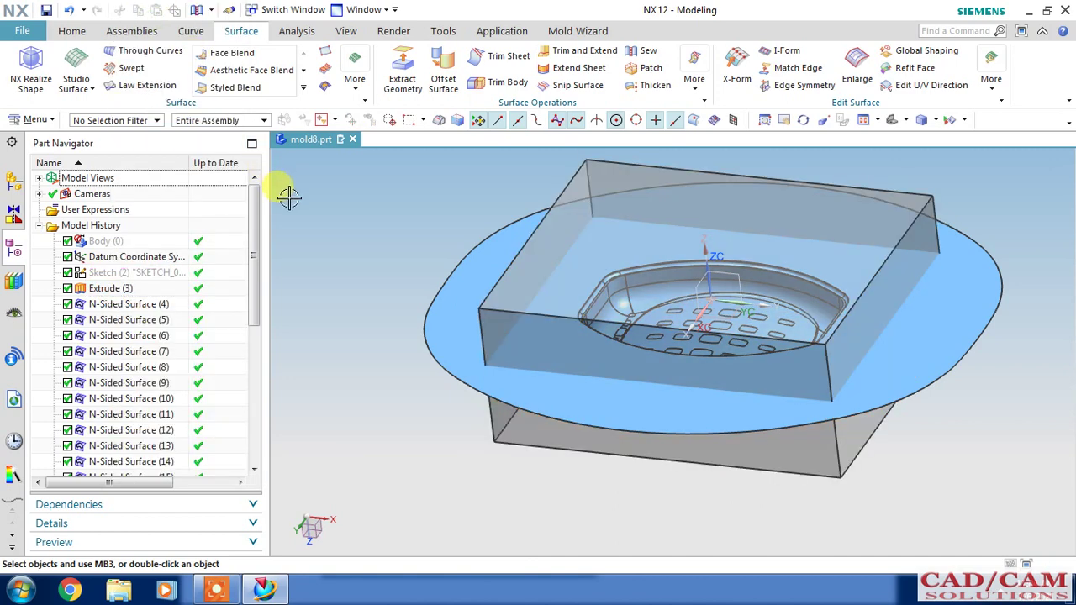
click(101, 241)
right_click(101, 241)
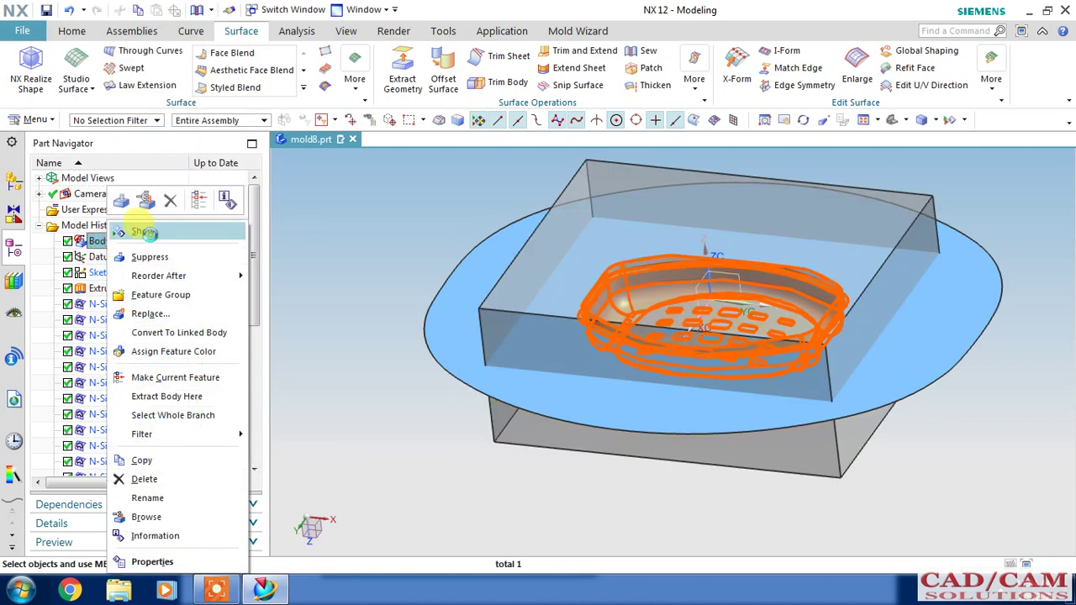
click(145, 232)
scroll(490, 278, up, 2)
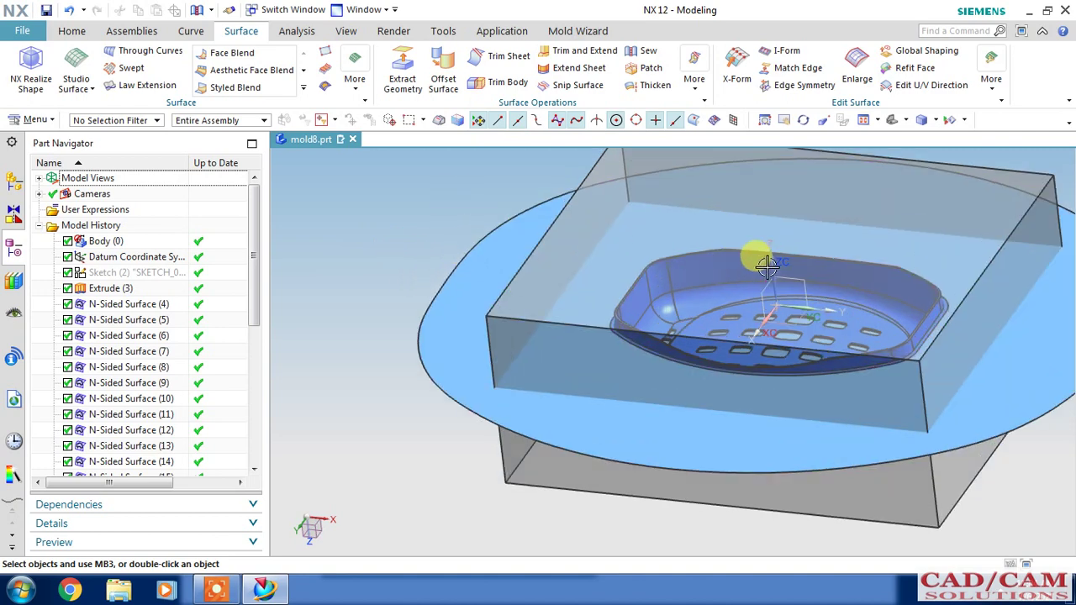
- Subtract the soap-dish body from the mold block, keeping the dish as the tool body
click(74, 31)
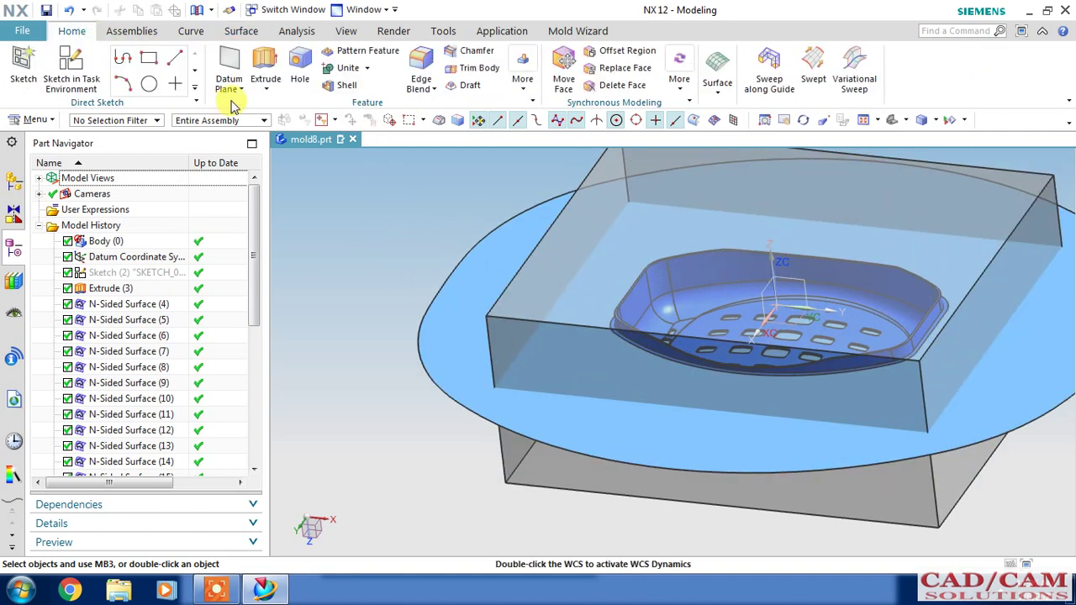
click(366, 69)
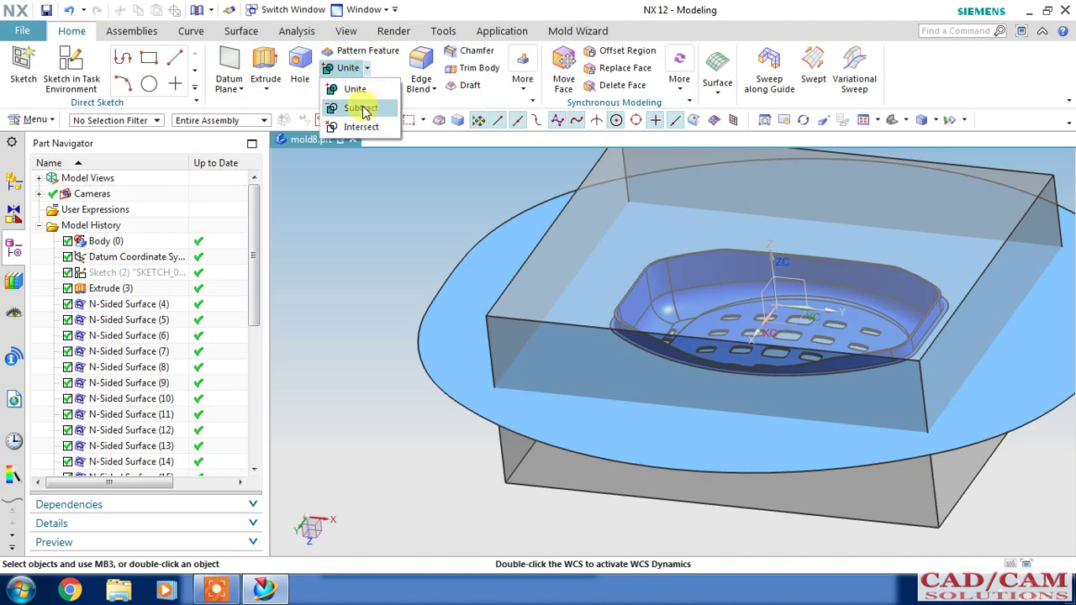
click(354, 105)
click(494, 318)
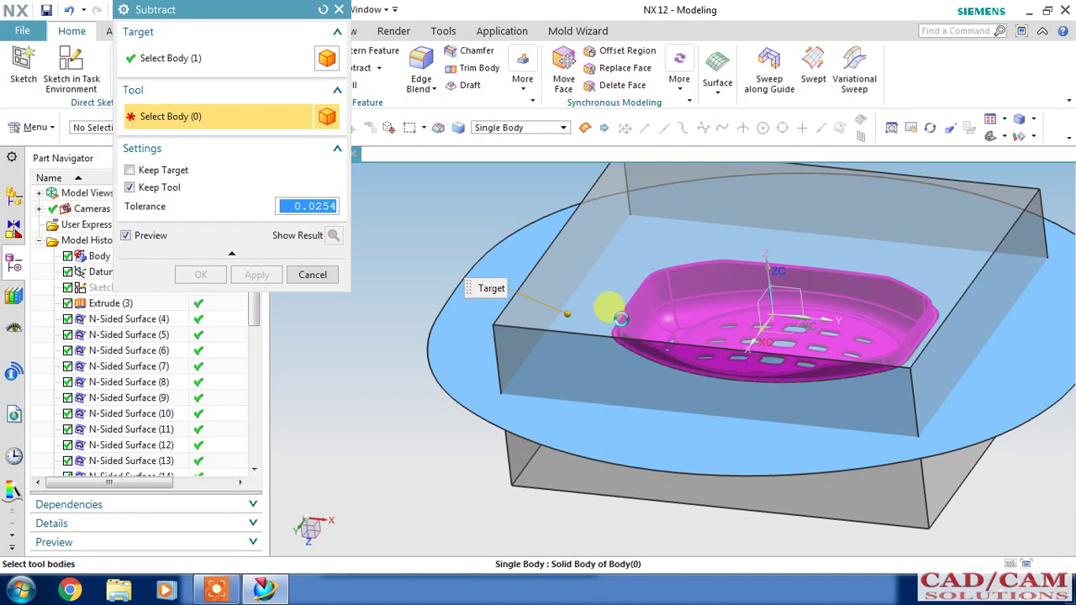
click(619, 319)
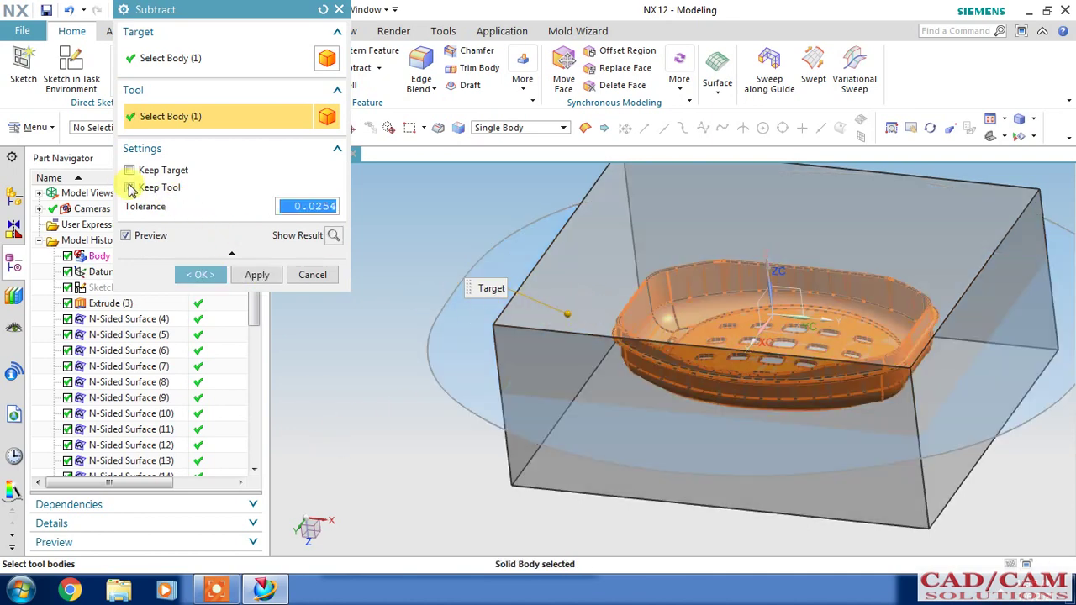
click(196, 277)
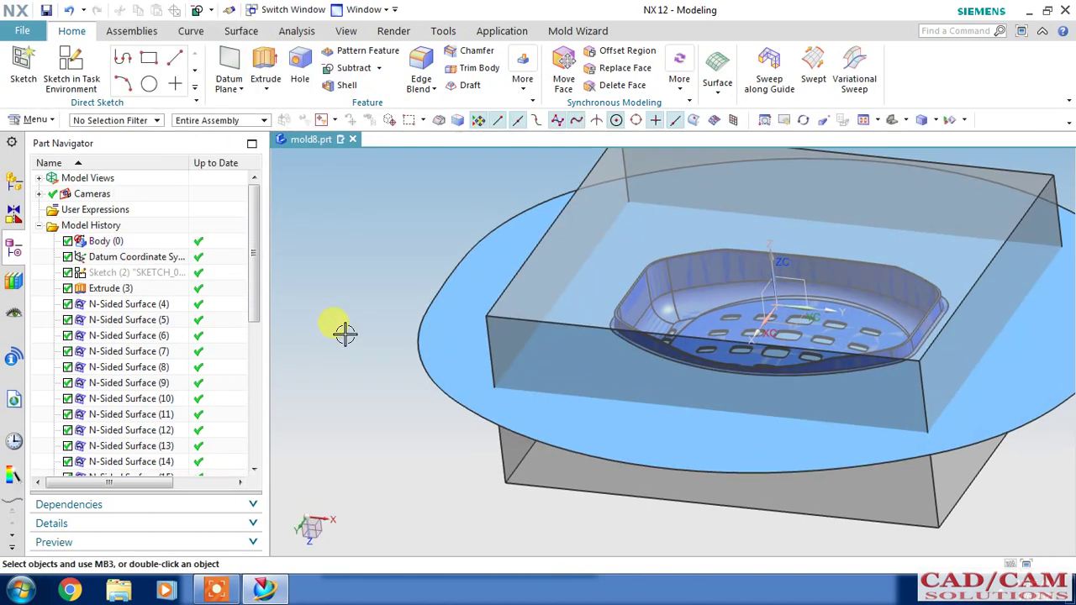
- Hide the soap-dish Body (0) and view the block from a lower side angle
click(95, 249)
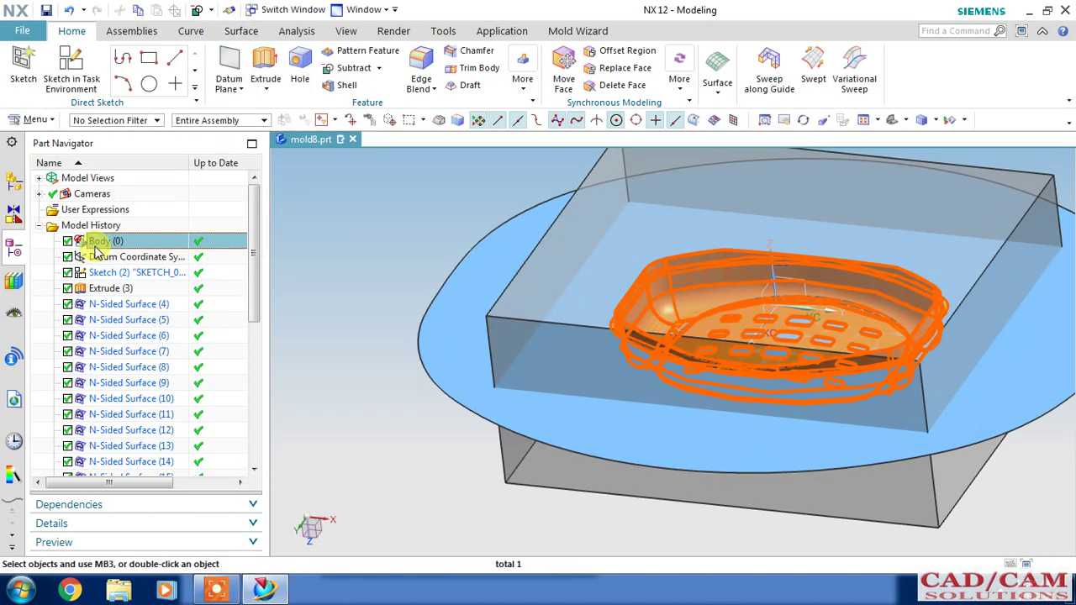
right_click(97, 249)
click(120, 230)
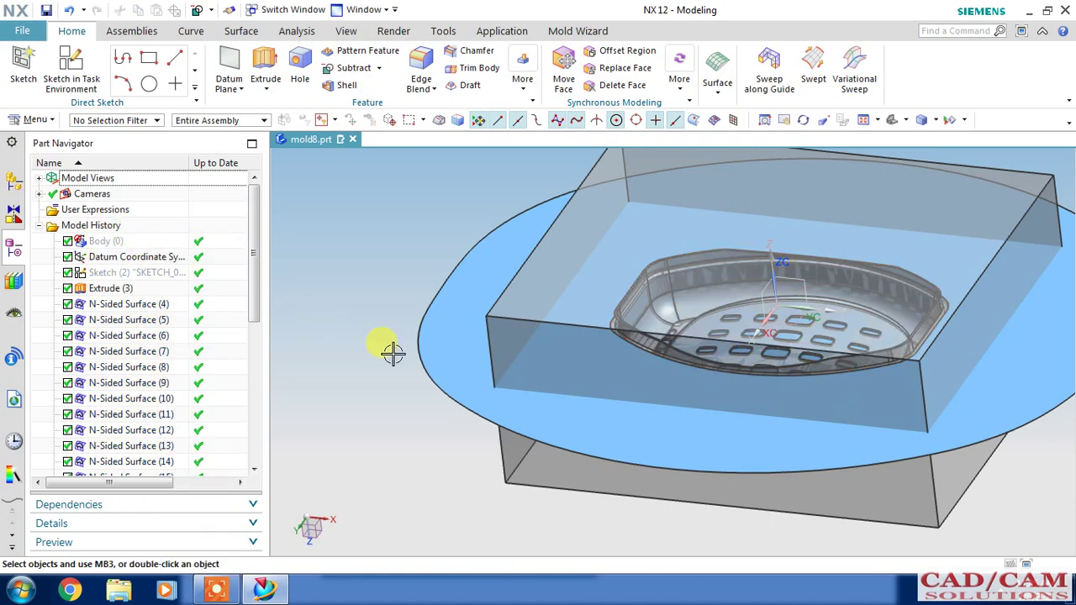
mouse_move(391, 353)
middle_down()
mouse_move(411, 341)
mouse_move(413, 368)
mouse_move(721, 341)
mouse_move(924, 303)
middle_up()
scroll(925, 302, up, 3)
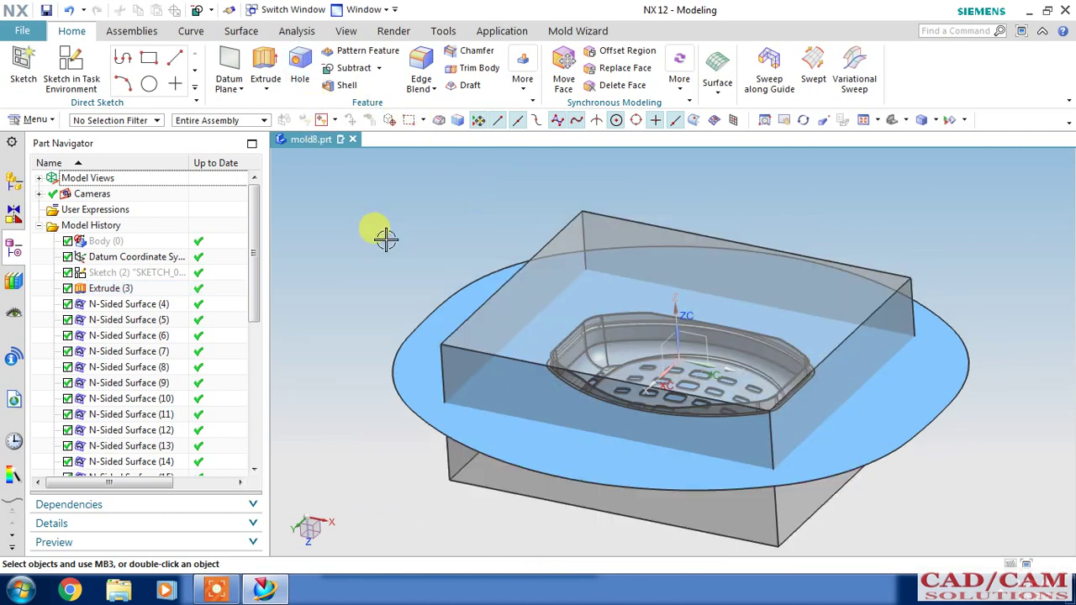
- Split the mold block along the sewn parting sheet, creating Split Body (35)
click(521, 73)
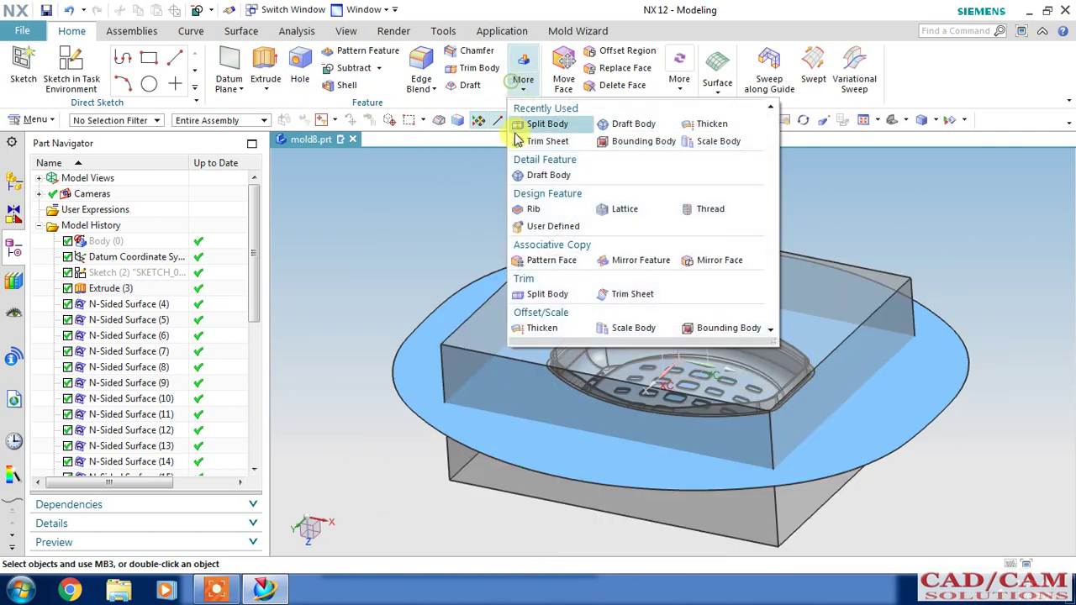
click(546, 294)
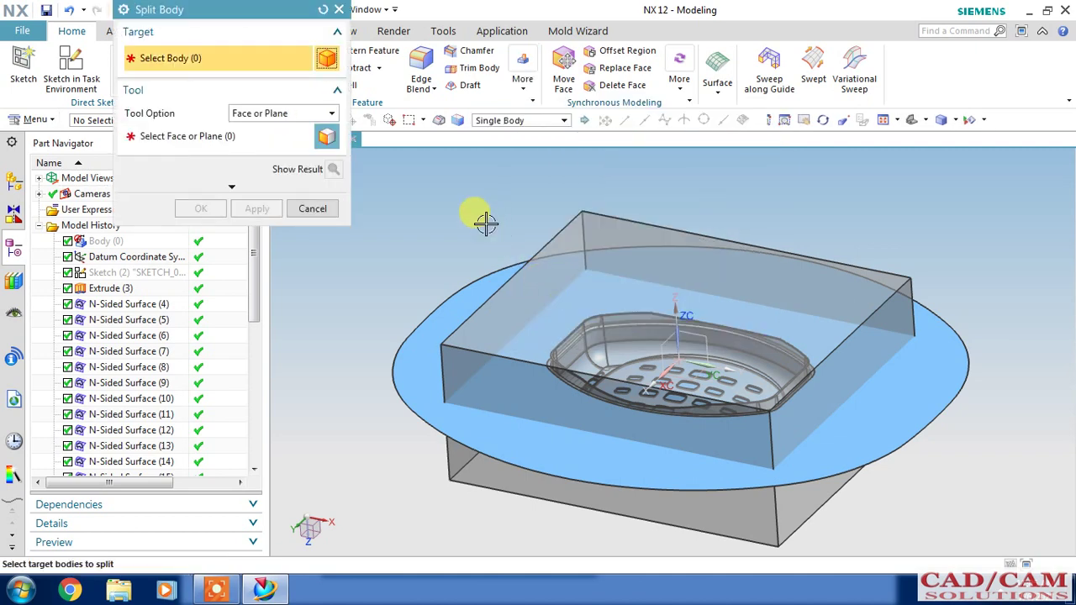
click(459, 355)
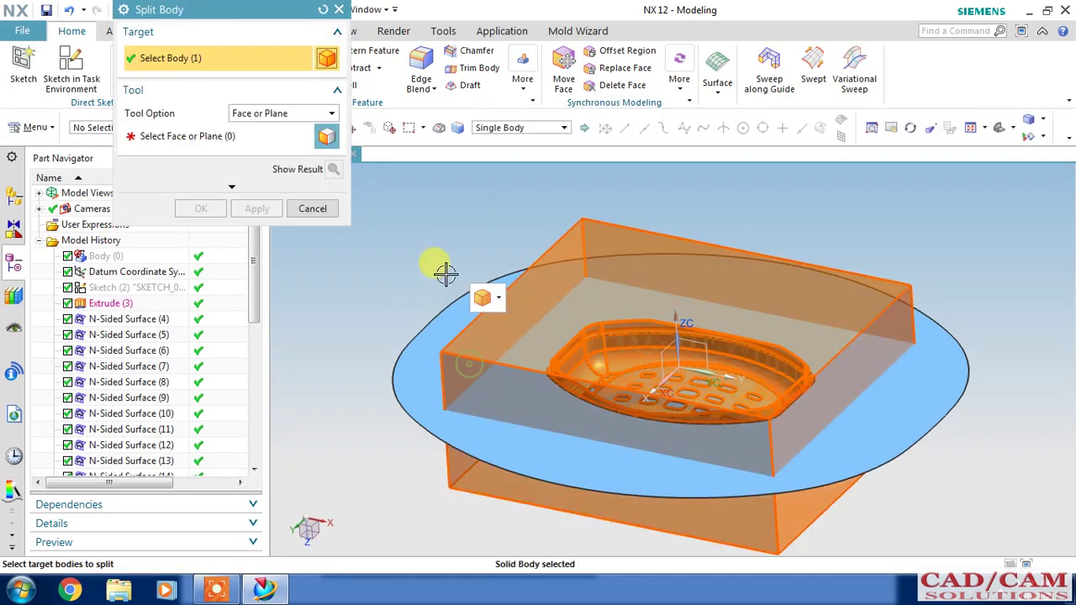
click(204, 135)
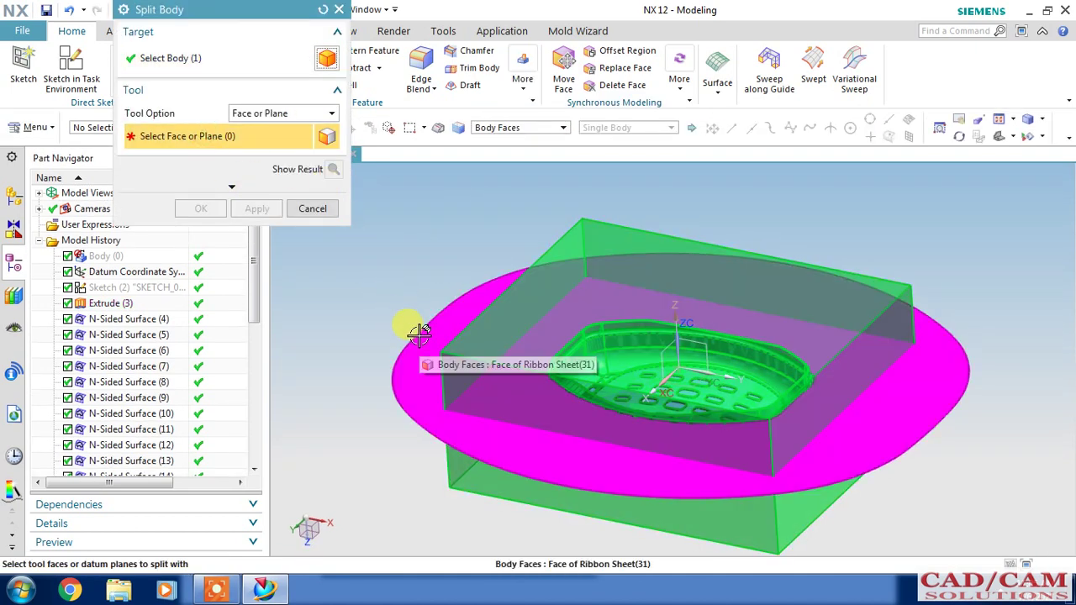
drag(252, 303, 256, 461)
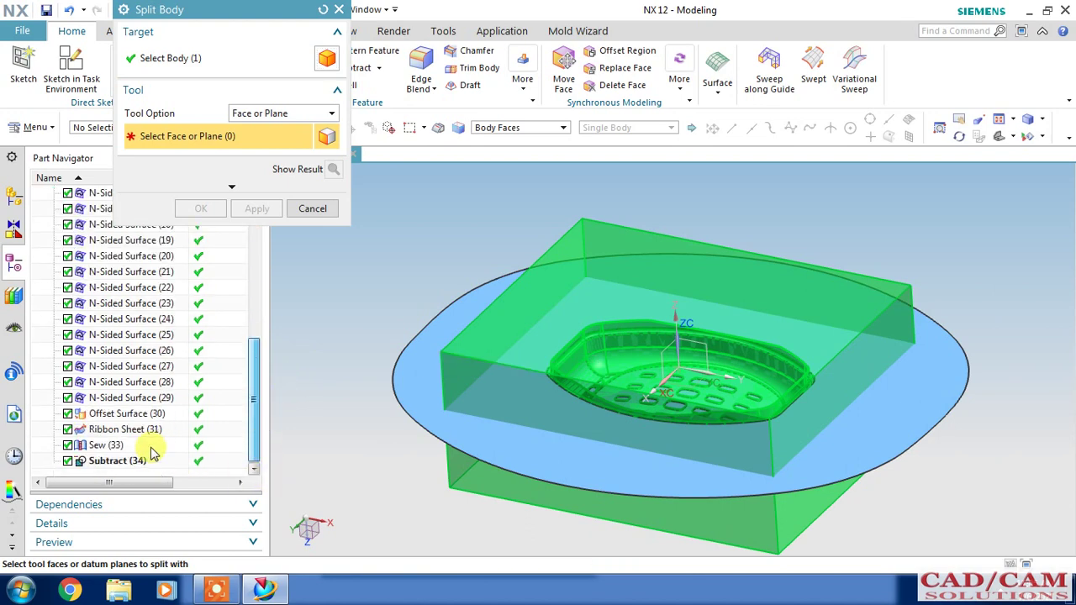
click(105, 445)
click(334, 169)
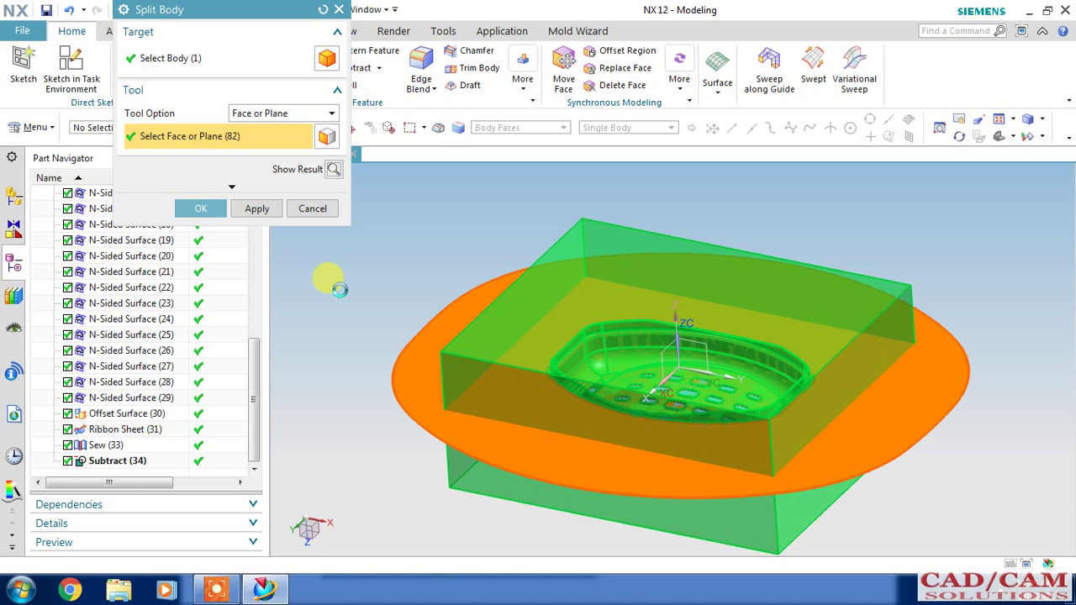
middle_click(340, 290)
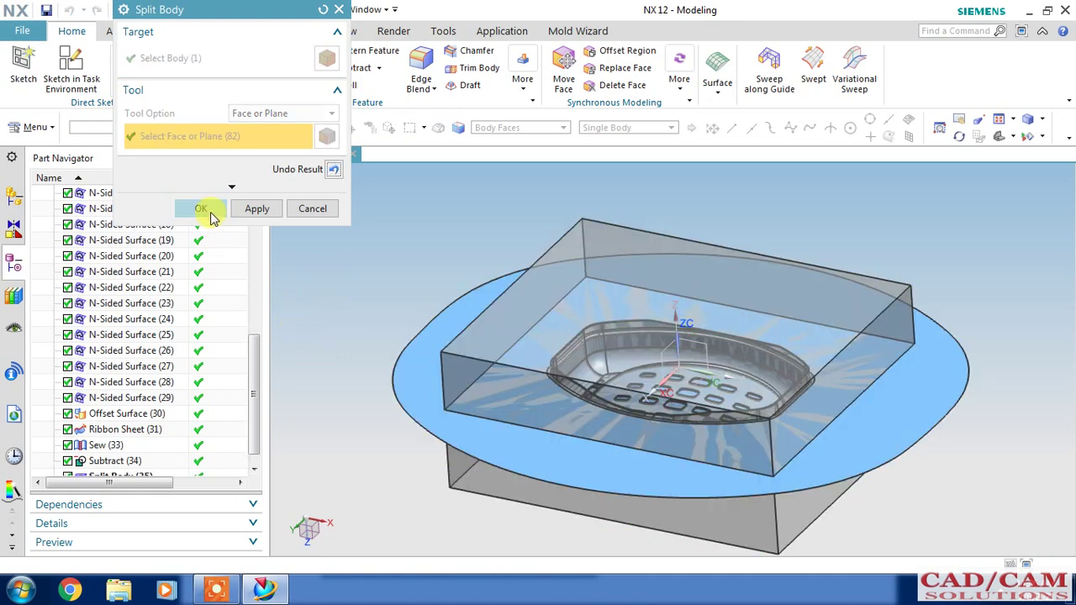
click(206, 209)
middle_drag(370, 305, 396, 330)
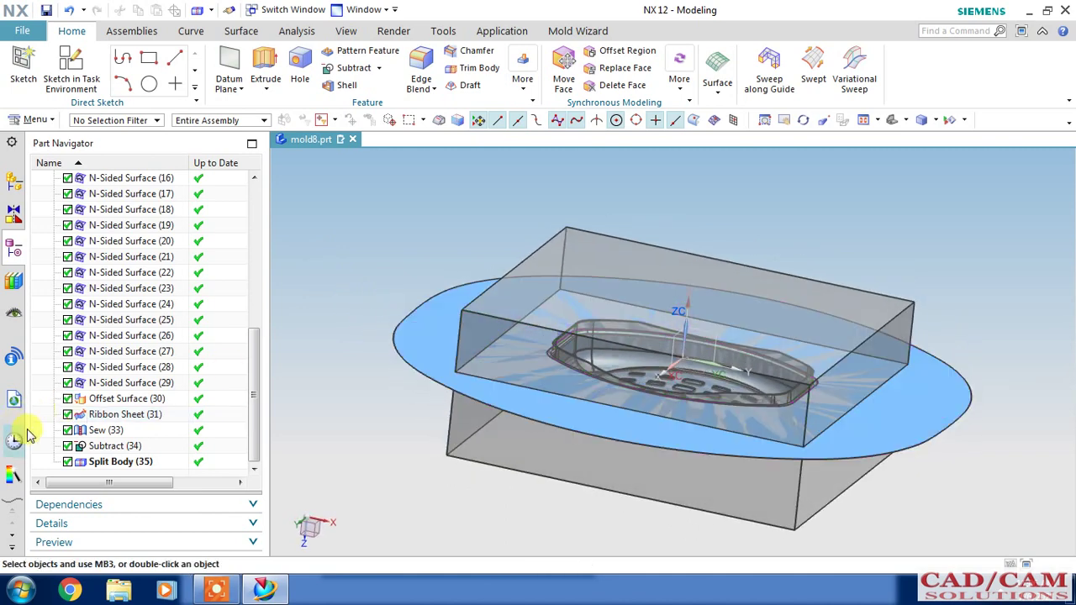
- Hide the sewn parting sheet Sew (33)
click(116, 431)
right_click(120, 434)
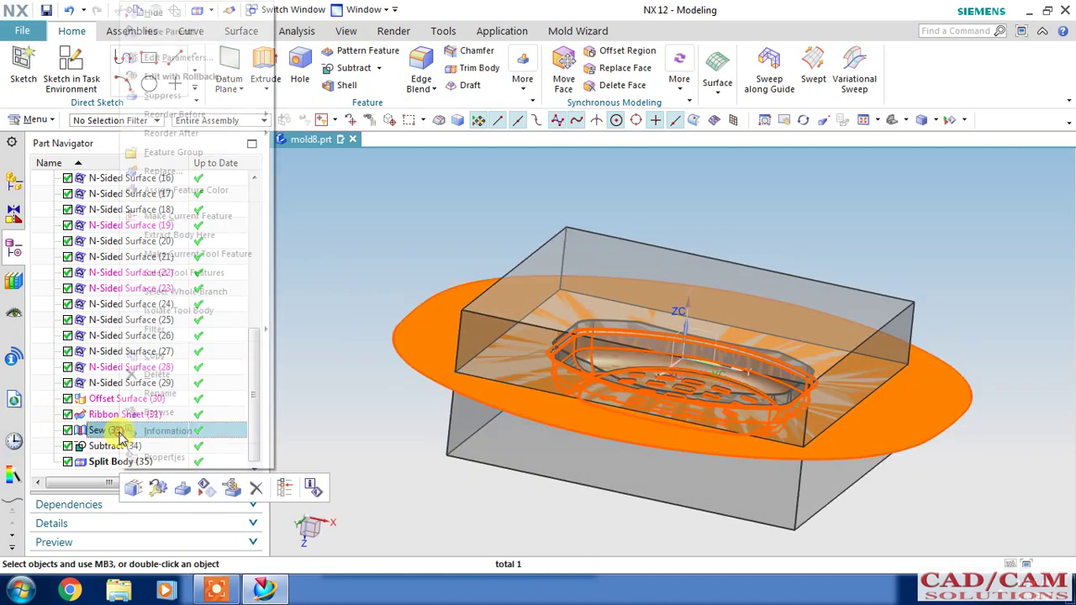
click(182, 15)
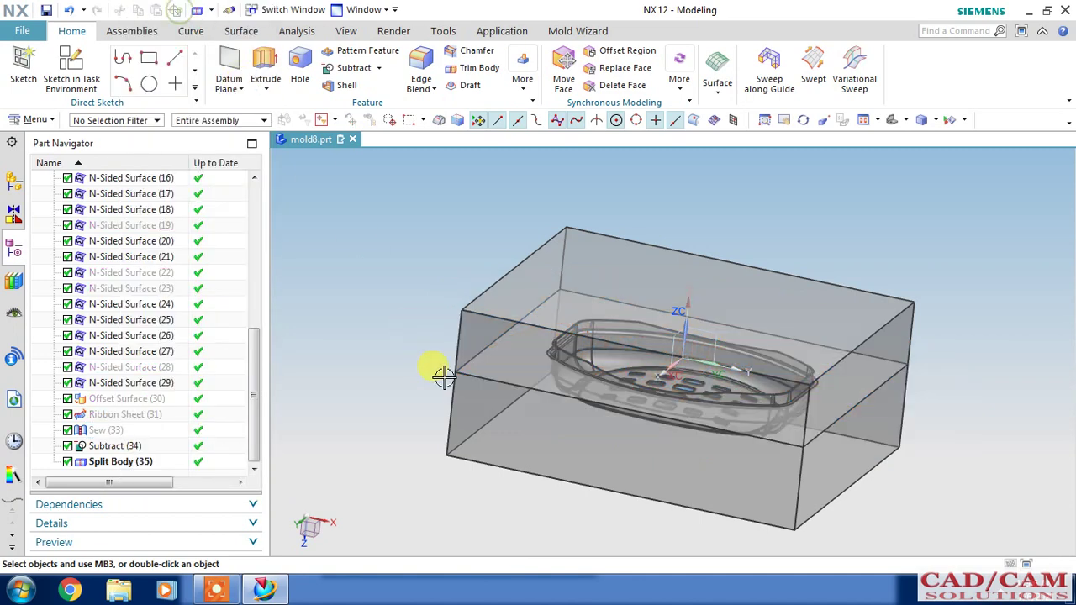
middle_drag(430, 375, 418, 379)
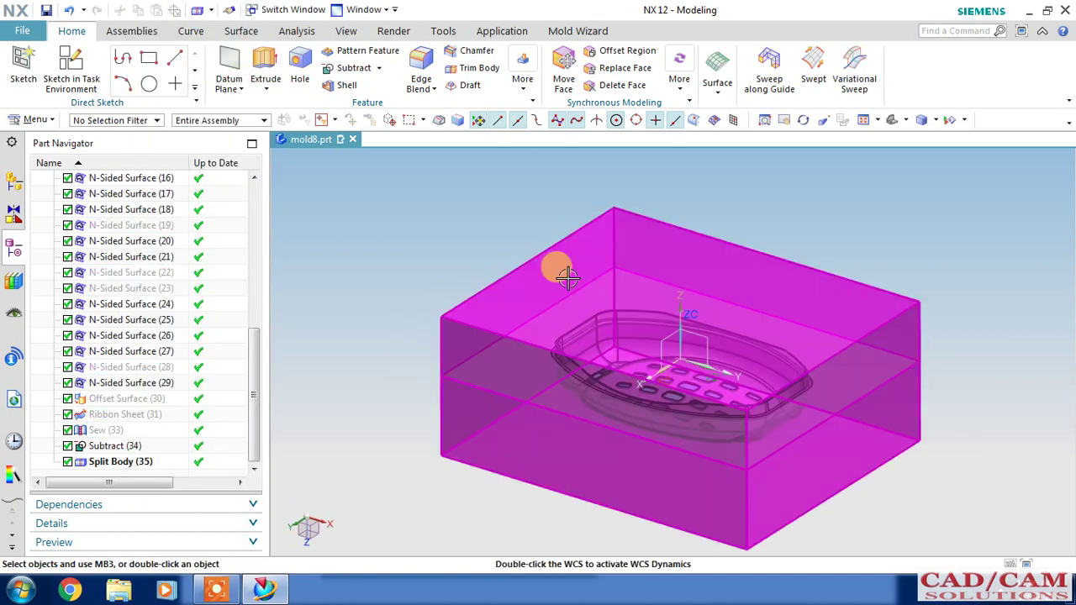
- With the selection filter set to Solid Body, hide the upper mold half
click(120, 123)
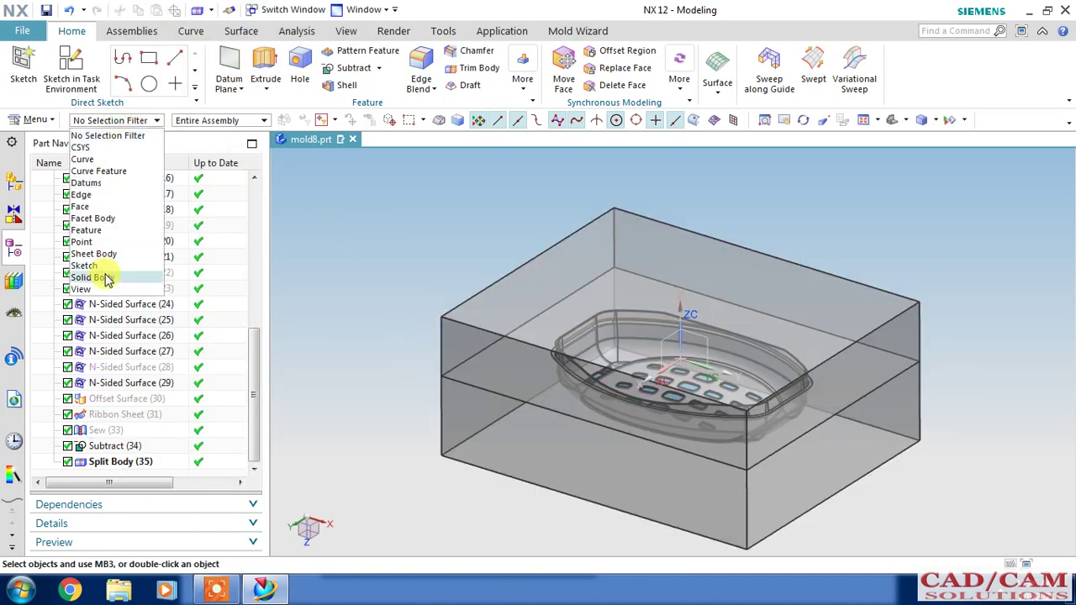
click(105, 277)
click(488, 307)
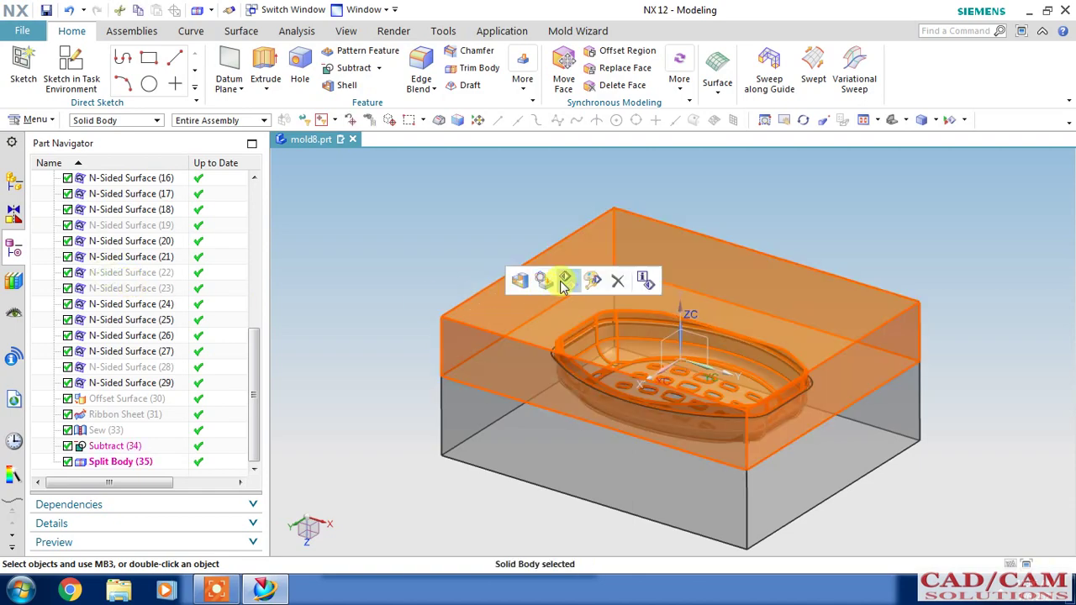
click(560, 280)
mouse_move(505, 243)
middle_down()
mouse_move(488, 255)
mouse_move(763, 462)
middle_up()
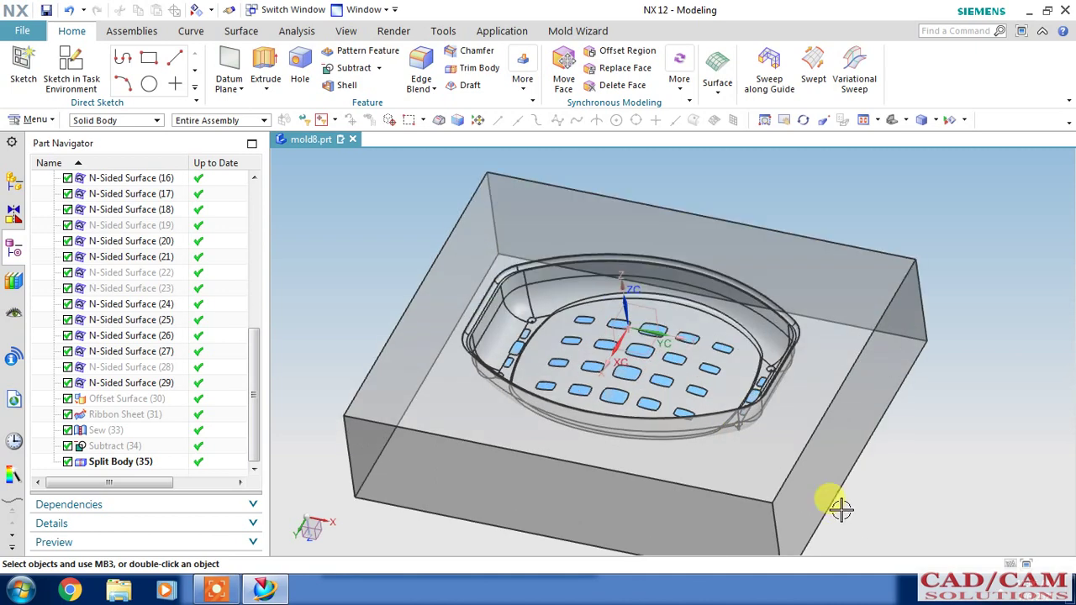
click(356, 34)
- Give the lower mold half the Pale Dull Red colour and 0 translucency
click(468, 293)
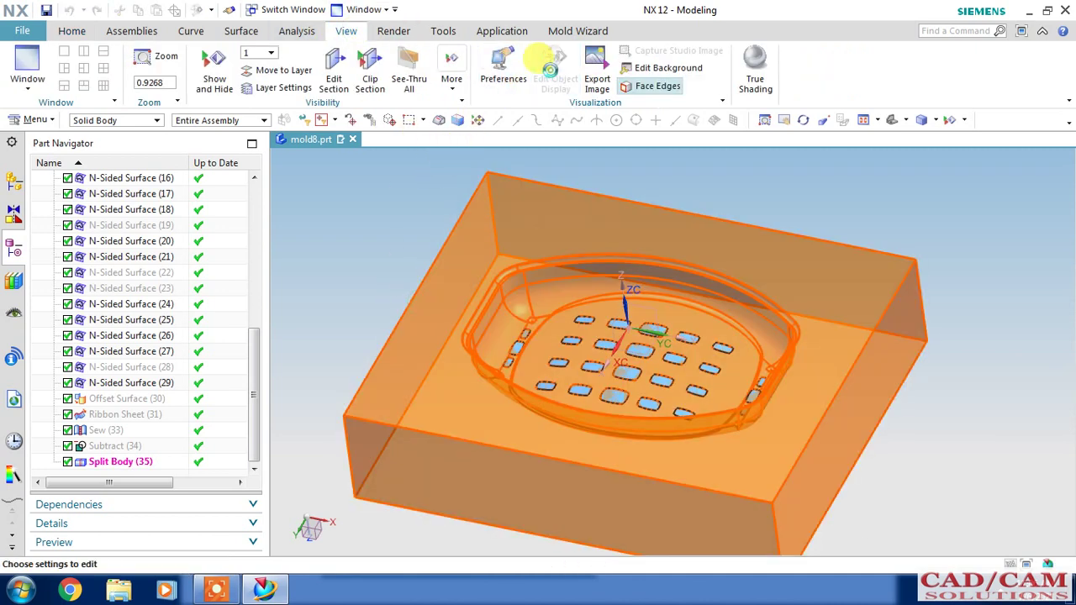
click(550, 70)
click(299, 103)
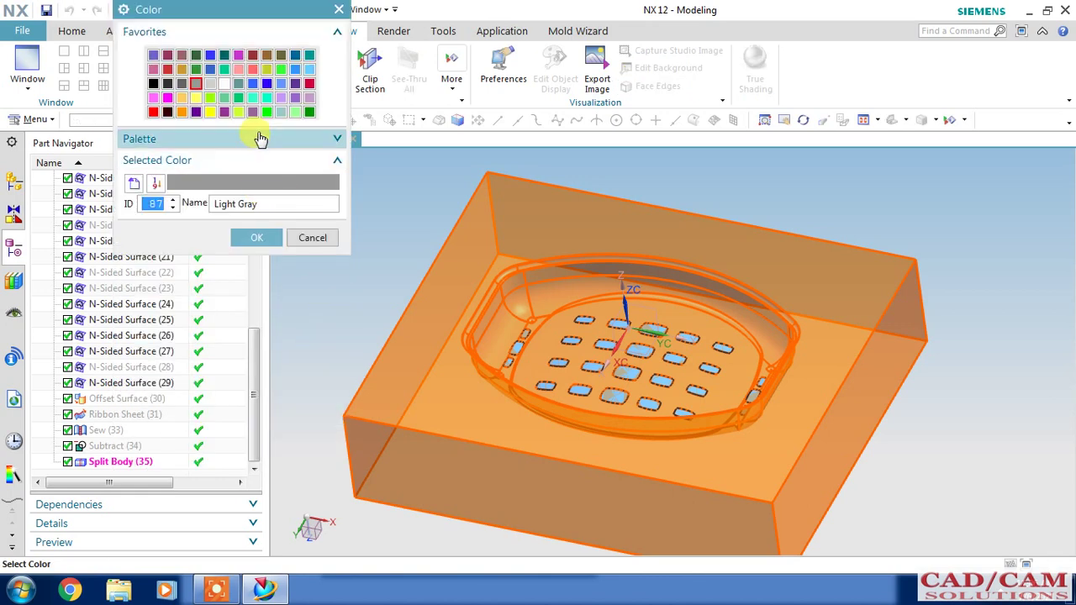
click(252, 69)
click(239, 69)
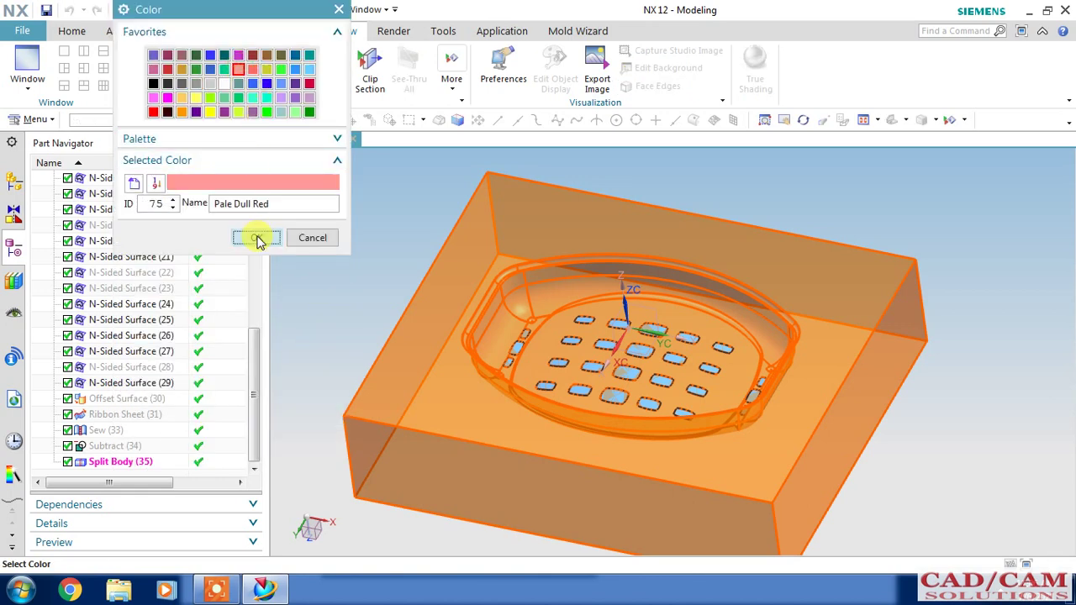
click(257, 238)
click(257, 453)
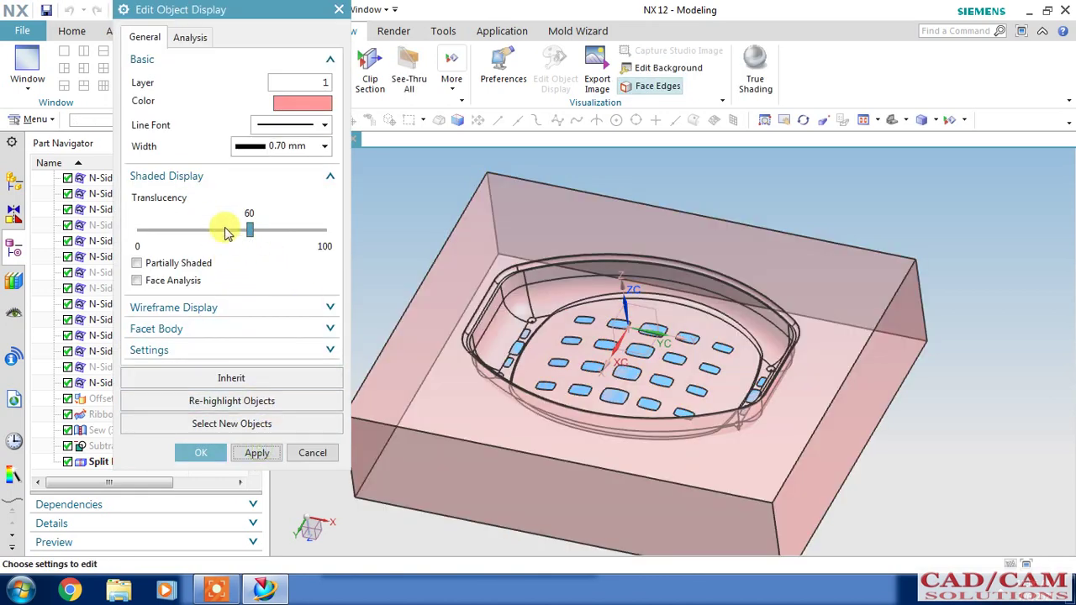
drag(249, 233, 148, 229)
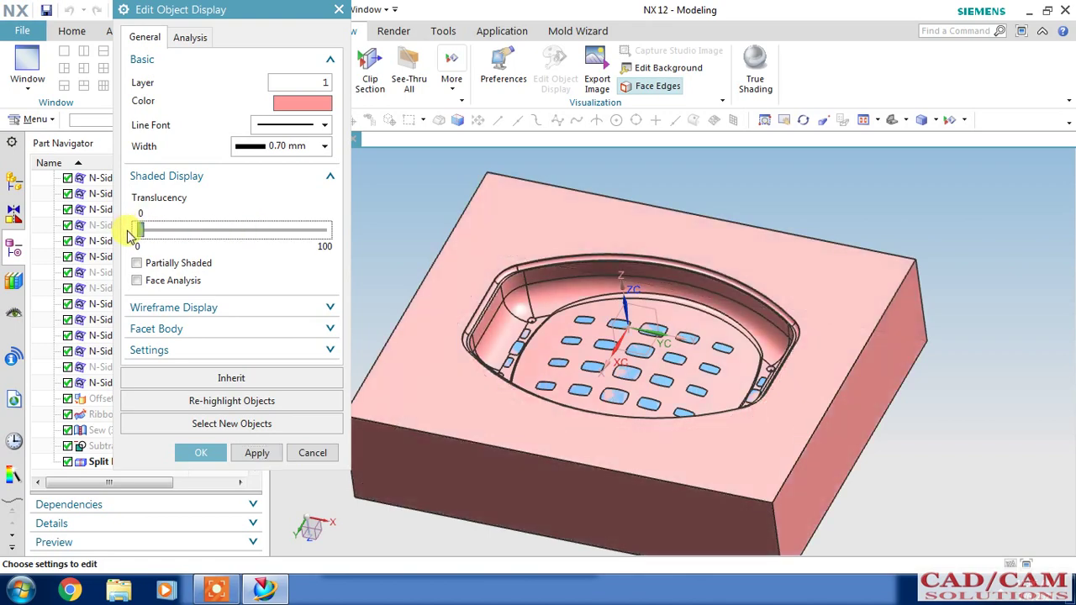
- Inspect the opaque pale red half, close Edit Object Display and clear the selection
mouse_move(576, 399)
middle_down()
mouse_move(555, 394)
mouse_move(511, 300)
middle_up()
scroll(511, 300, down, 3)
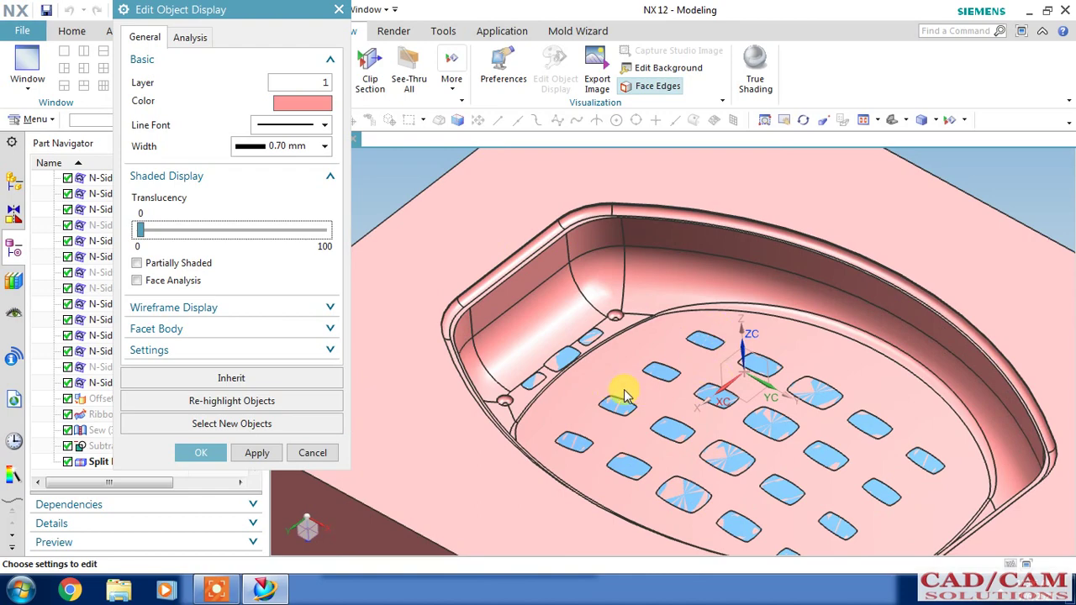
scroll(622, 412, up, 3)
middle_drag(619, 425, 622, 412)
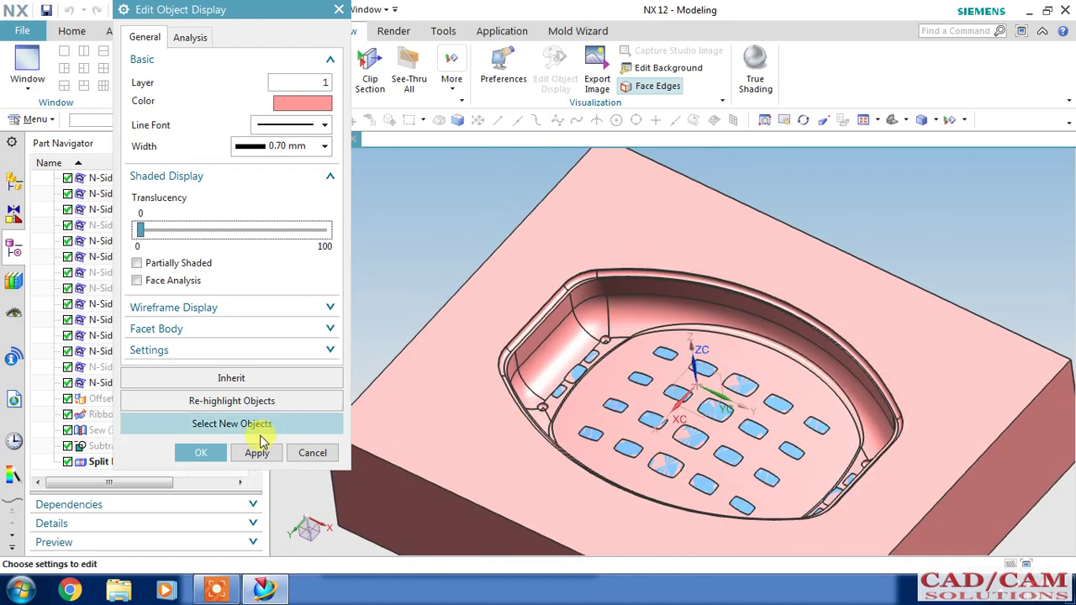
click(217, 454)
middle_drag(390, 412, 392, 365)
scroll(395, 368, up, 2)
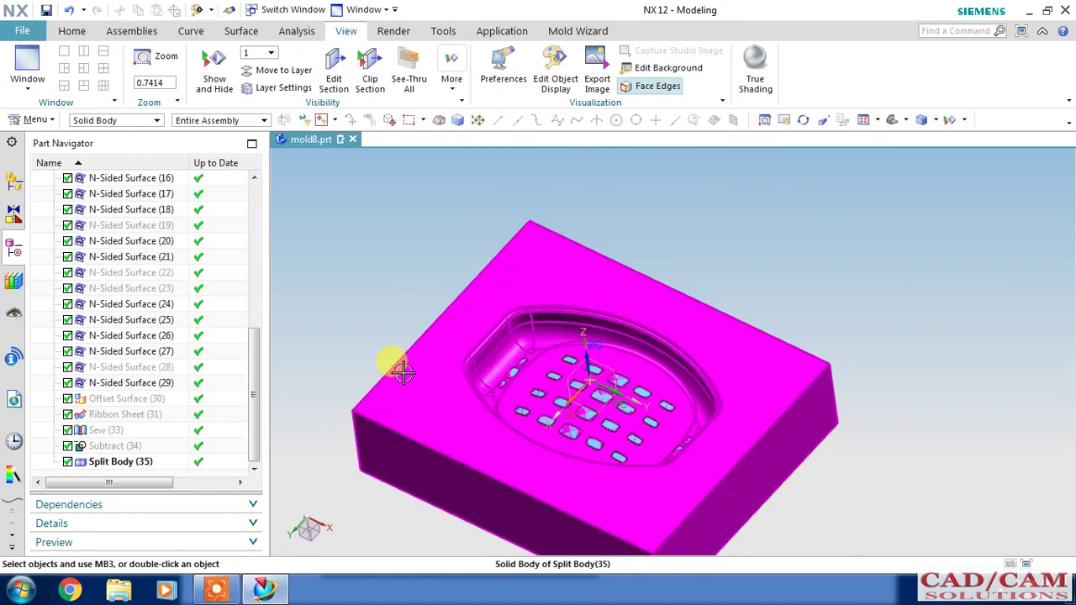
click(122, 462)
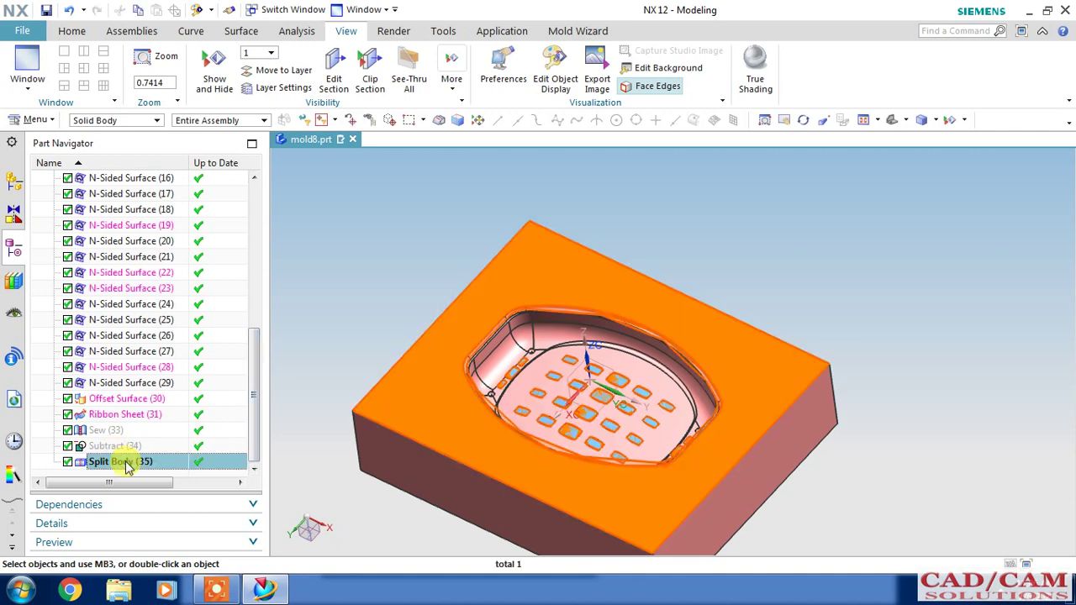
key(Escape)
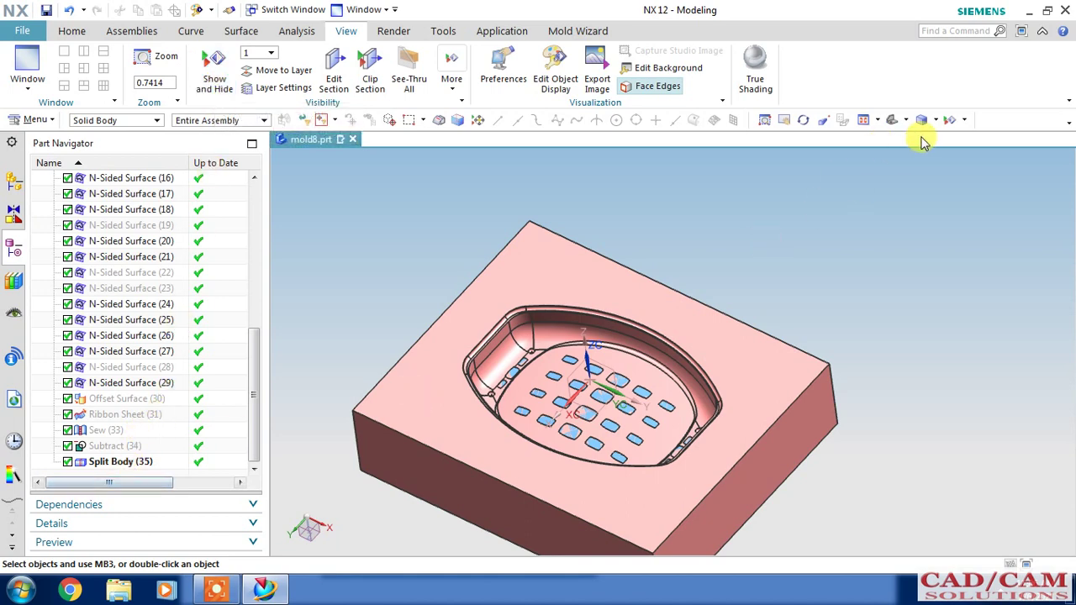
- Show the hidden upper mold block again
click(967, 122)
click(958, 202)
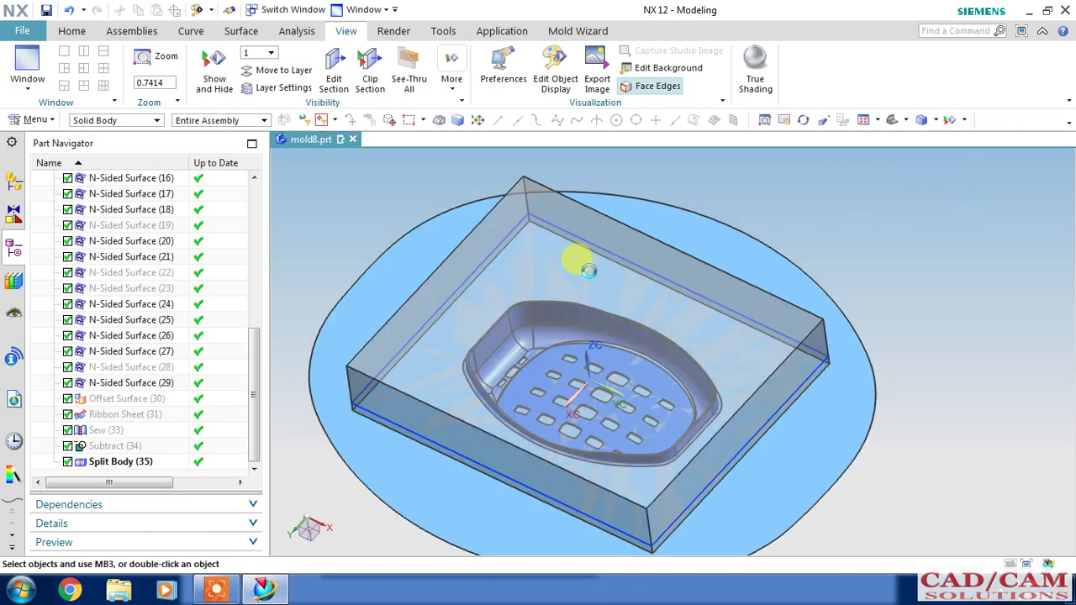
key(ctrl+shift+k)
click(458, 246)
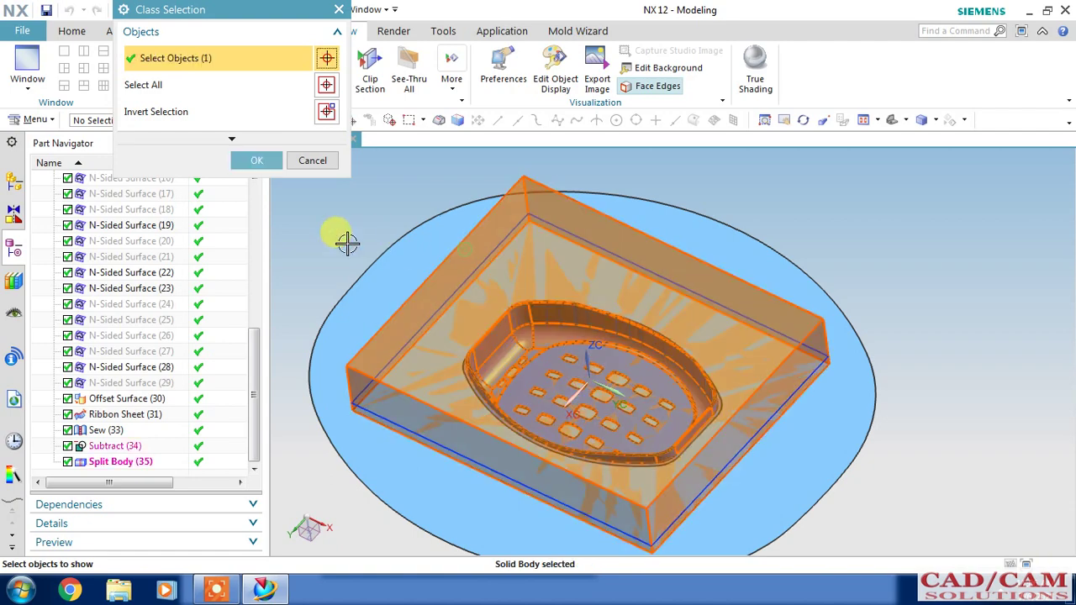
click(264, 166)
- Hide the pale red lower mold half, leaving only the upper half visible
mouse_move(850, 271)
middle_down()
mouse_move(836, 247)
mouse_move(858, 217)
mouse_move(860, 126)
mouse_move(793, 223)
middle_up()
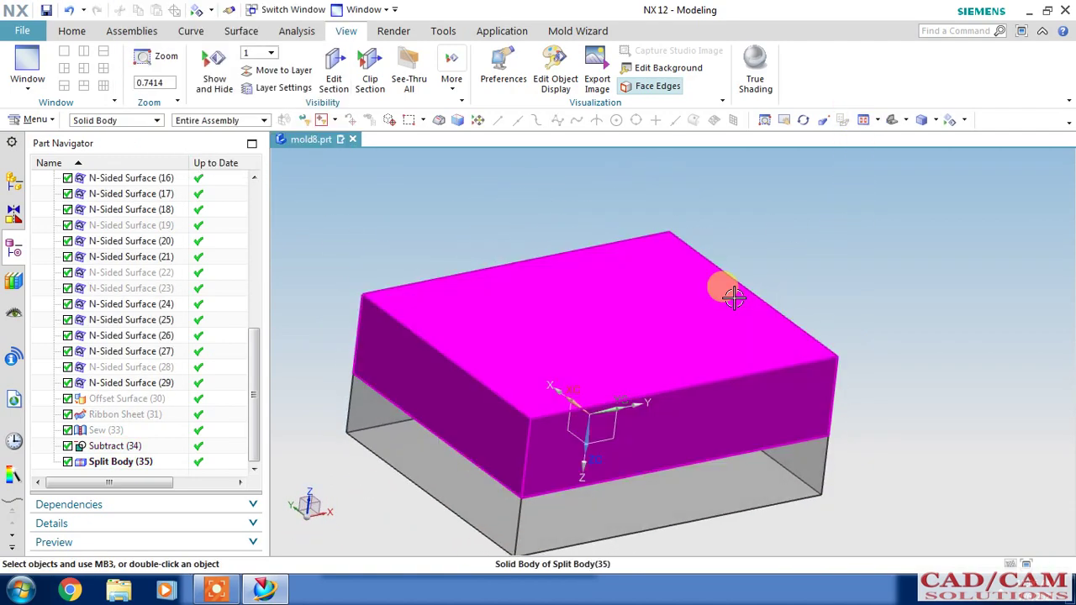
click(734, 297)
click(809, 271)
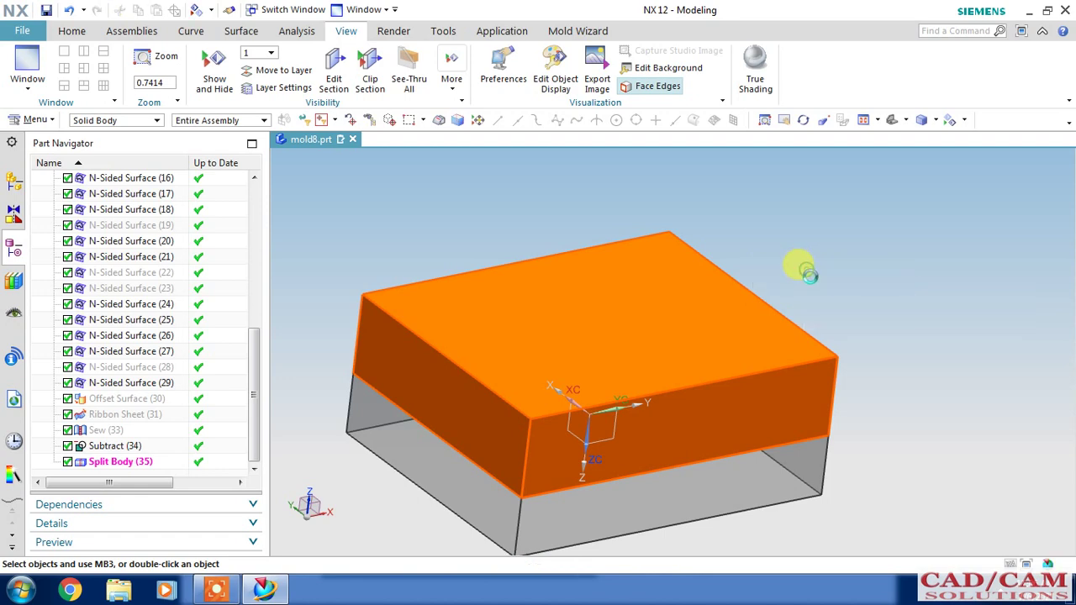
mouse_move(810, 283)
middle_down()
mouse_move(788, 284)
mouse_move(799, 283)
middle_up()
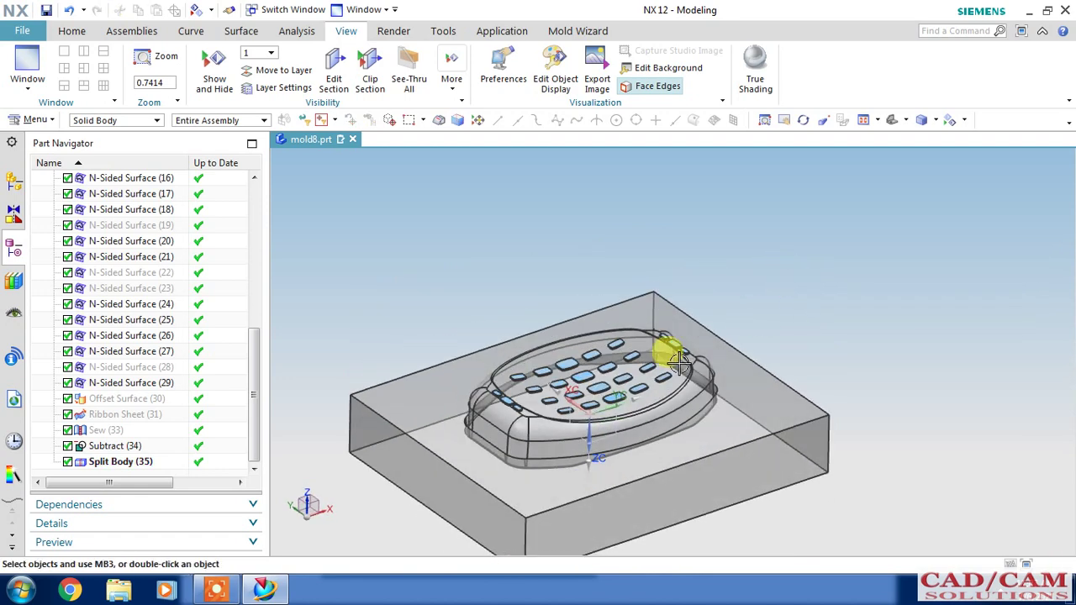
scroll(510, 480, up, 2)
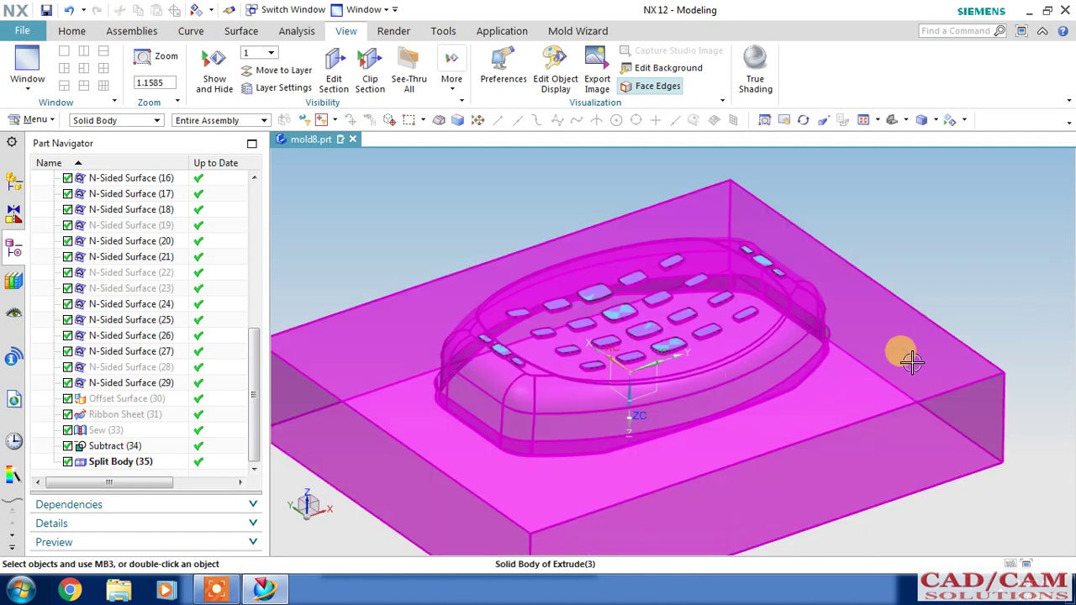
- Give the upper mold half the teal Dark Faded Cyan colour with translucency 0
click(900, 353)
click(555, 74)
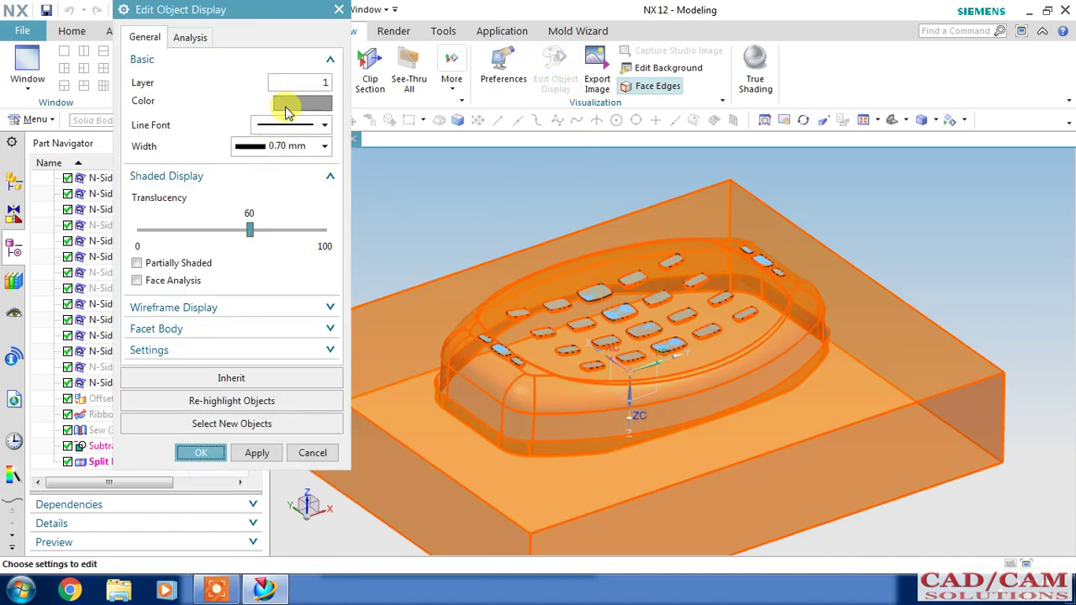
click(285, 103)
click(294, 71)
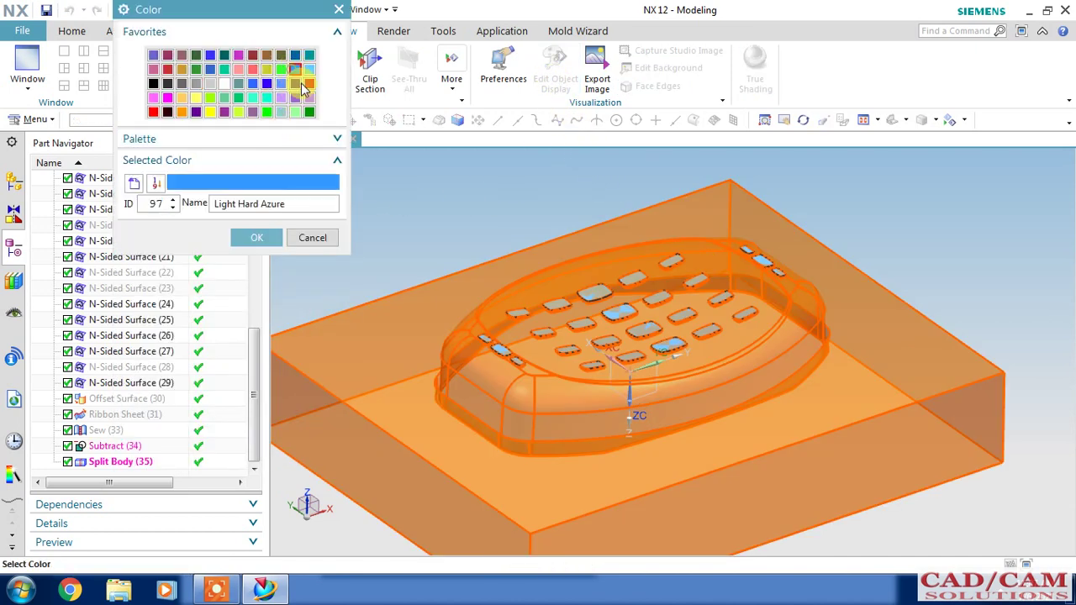
click(309, 55)
click(256, 238)
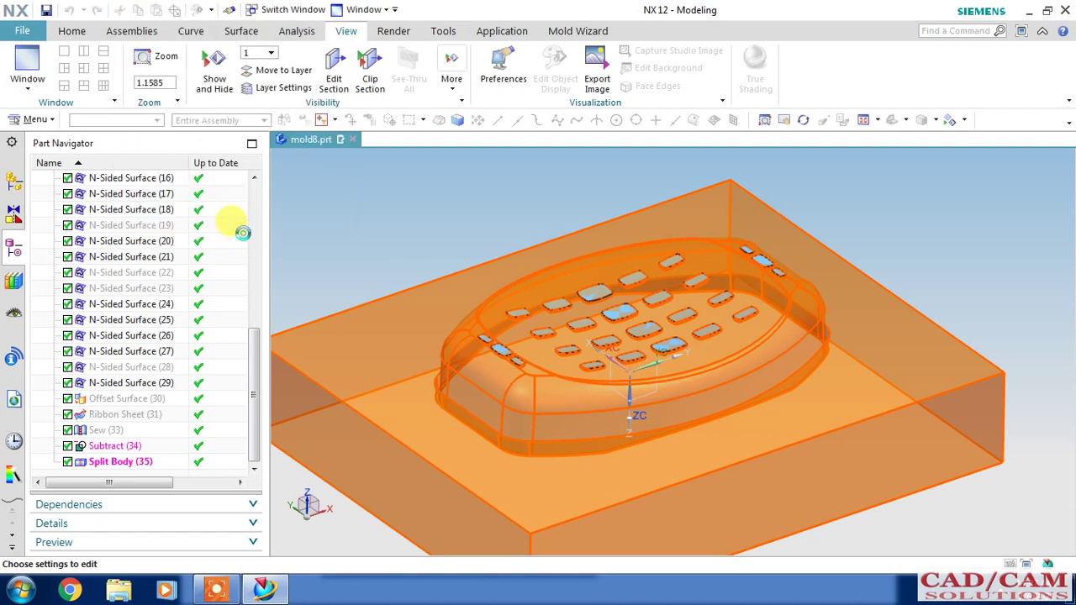
click(253, 461)
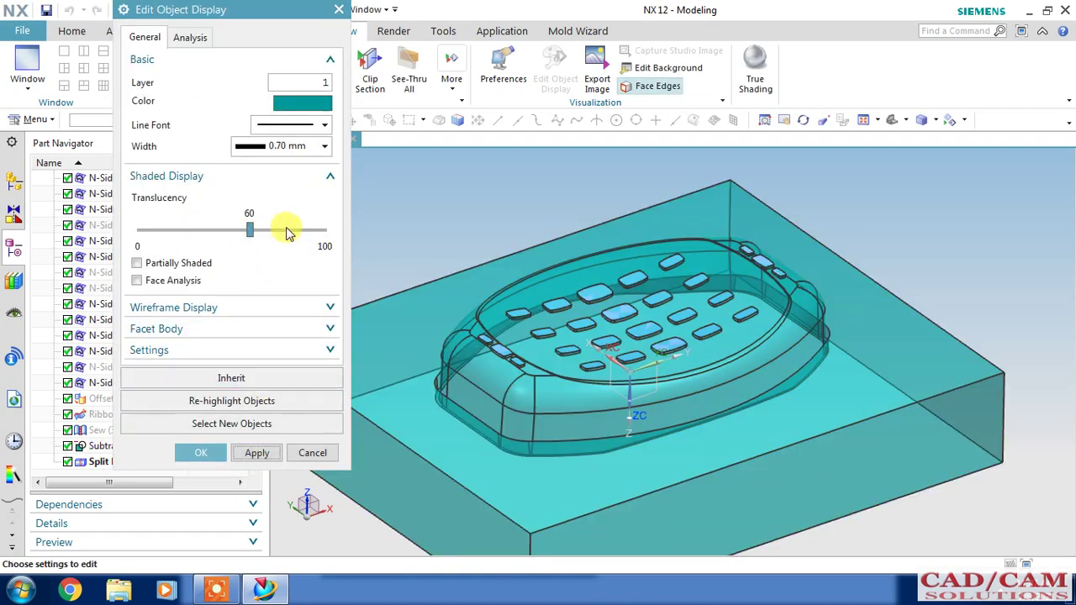
drag(252, 227, 135, 227)
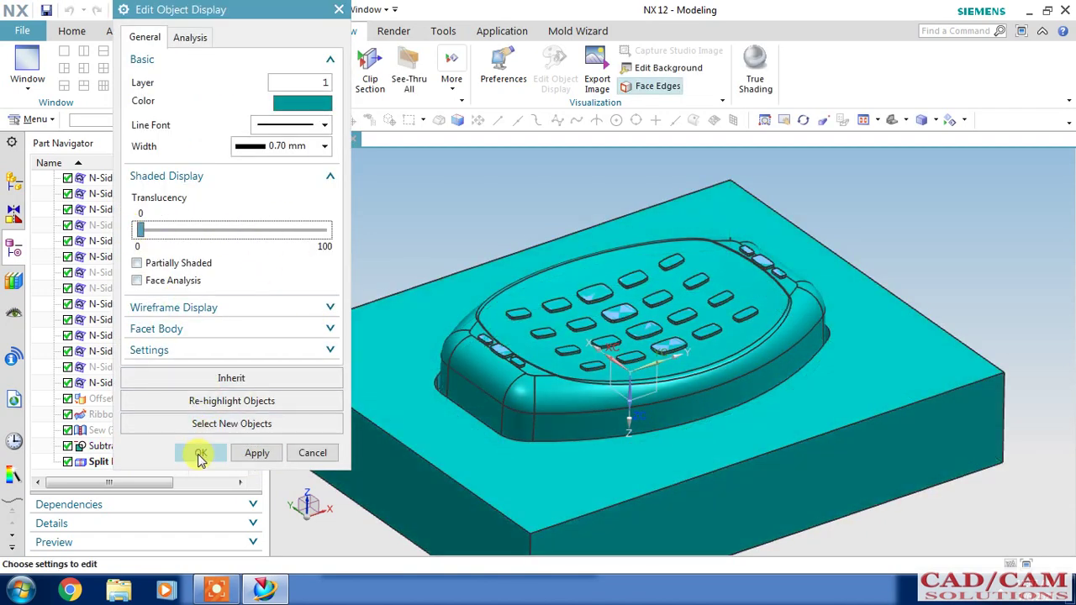
click(201, 452)
scroll(858, 252, down, 2)
mouse_move(857, 252)
middle_down()
mouse_move(837, 256)
mouse_move(857, 269)
mouse_move(907, 248)
middle_up()
scroll(905, 263, up, 1)
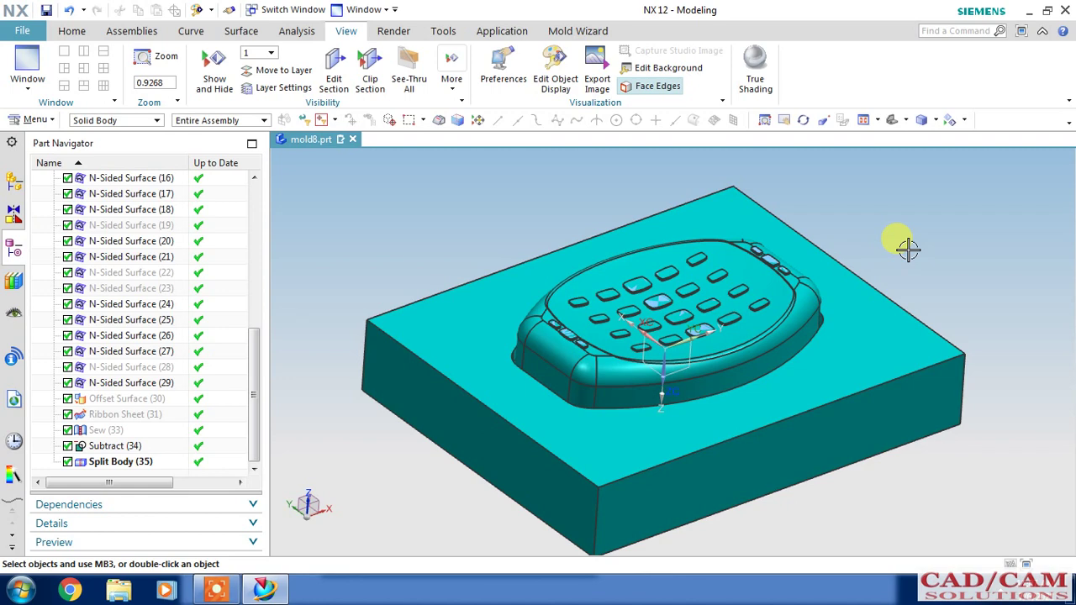
scroll(918, 250, down, 1)
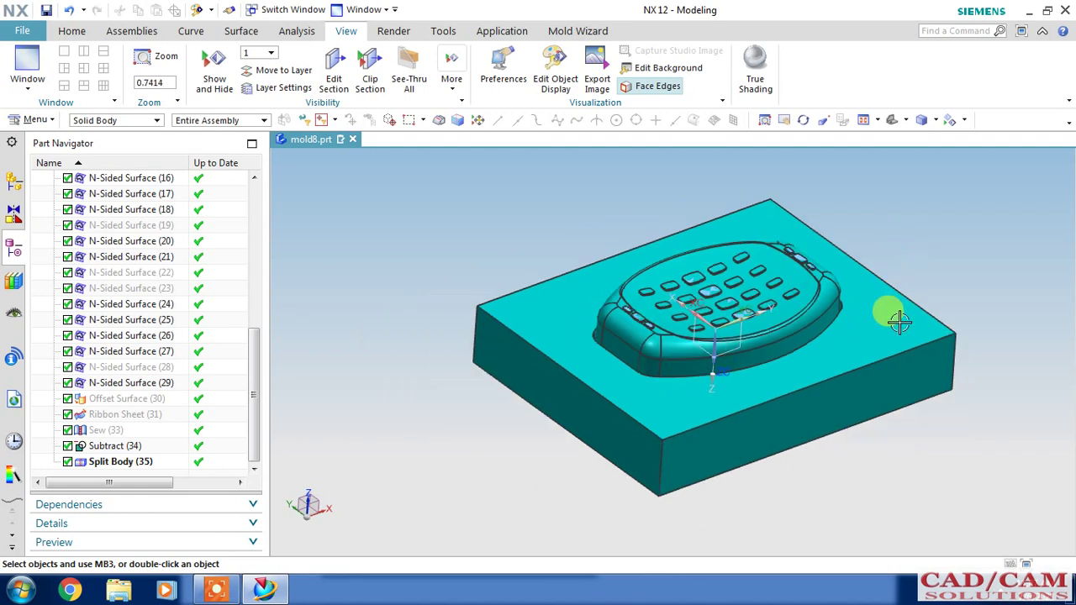
mouse_move(936, 403)
middle_down()
mouse_move(949, 367)
mouse_move(950, 407)
middle_up()
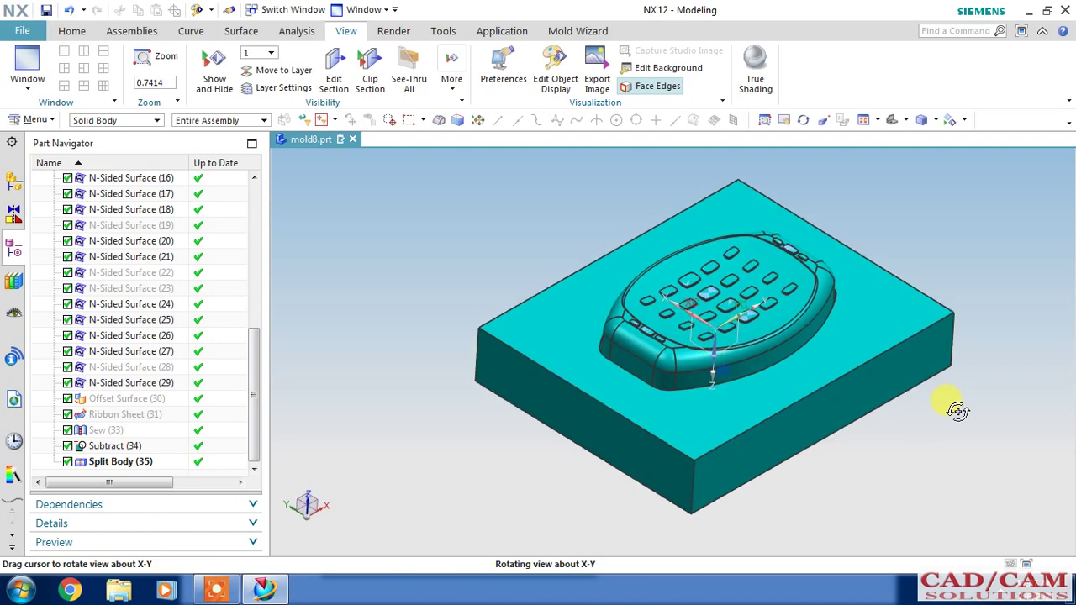
scroll(612, 276, up, 1)
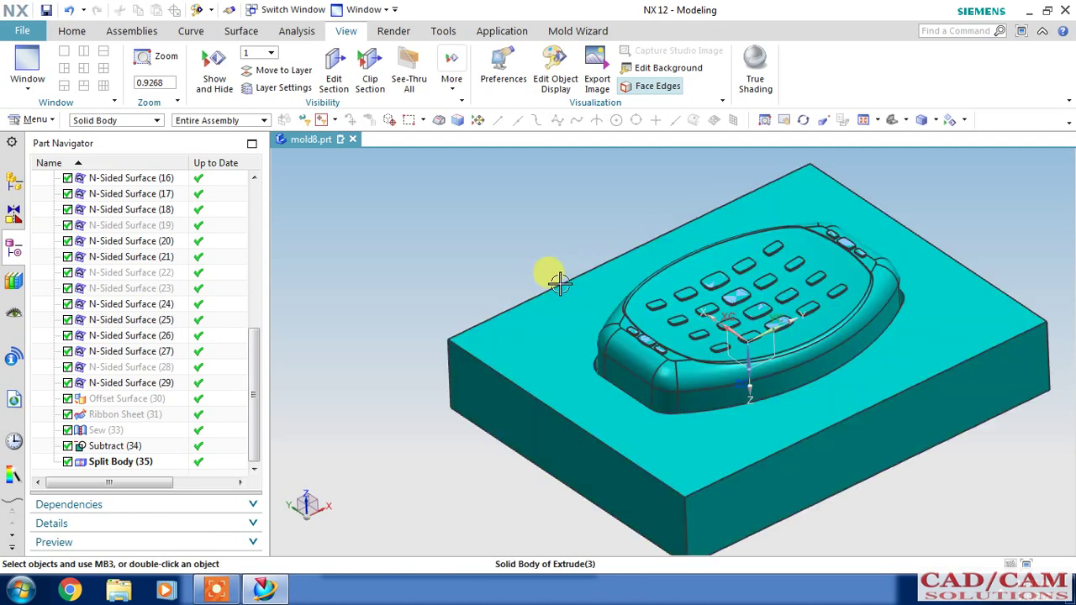